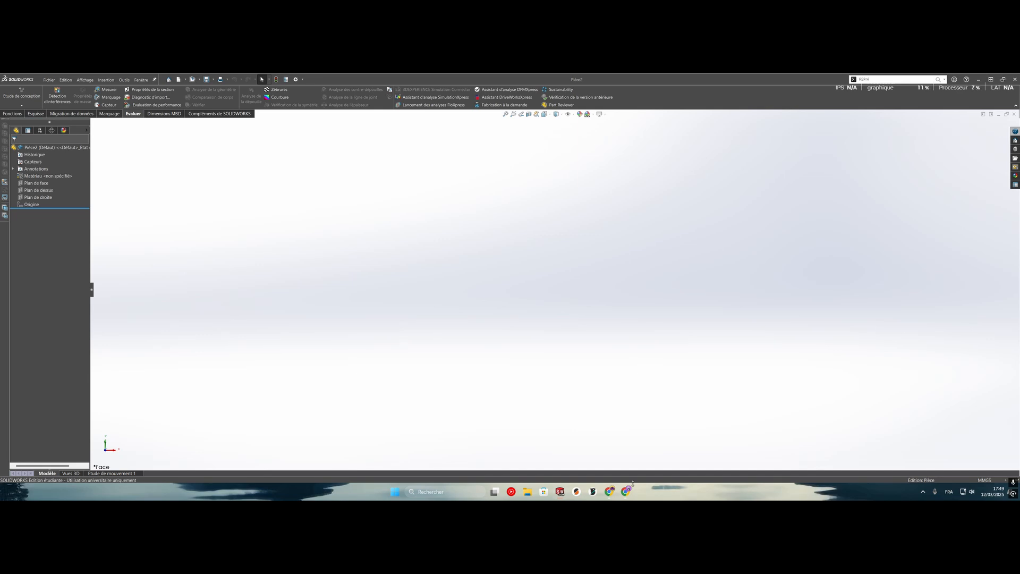
pyautogui.moveTo(632, 488)
pyautogui.click(72, 114)
pyautogui.click(37, 114)
pyautogui.click(14, 113)
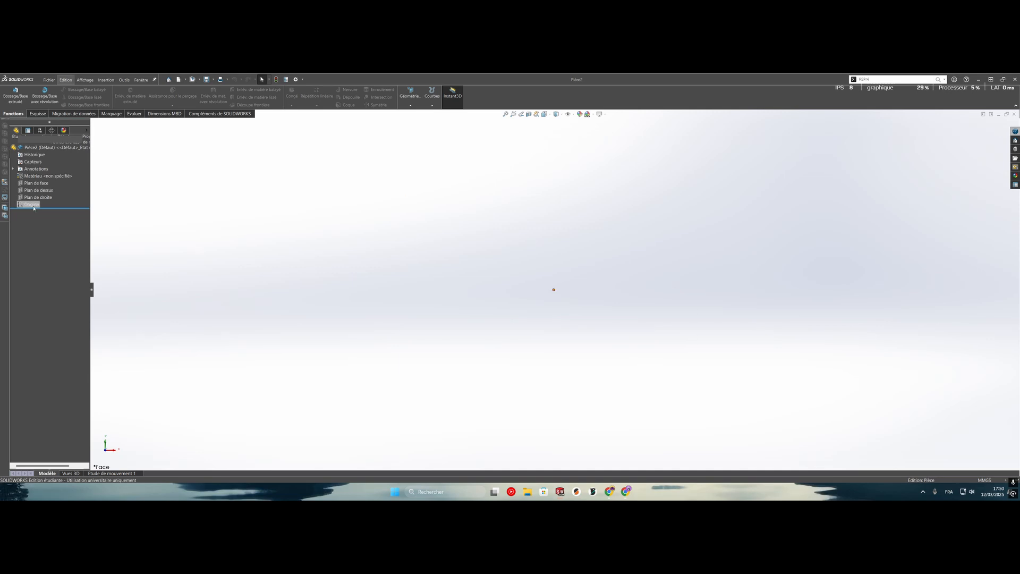
# - Start a new sketch on the front plane (Plan de face)
pyautogui.click(36, 114)
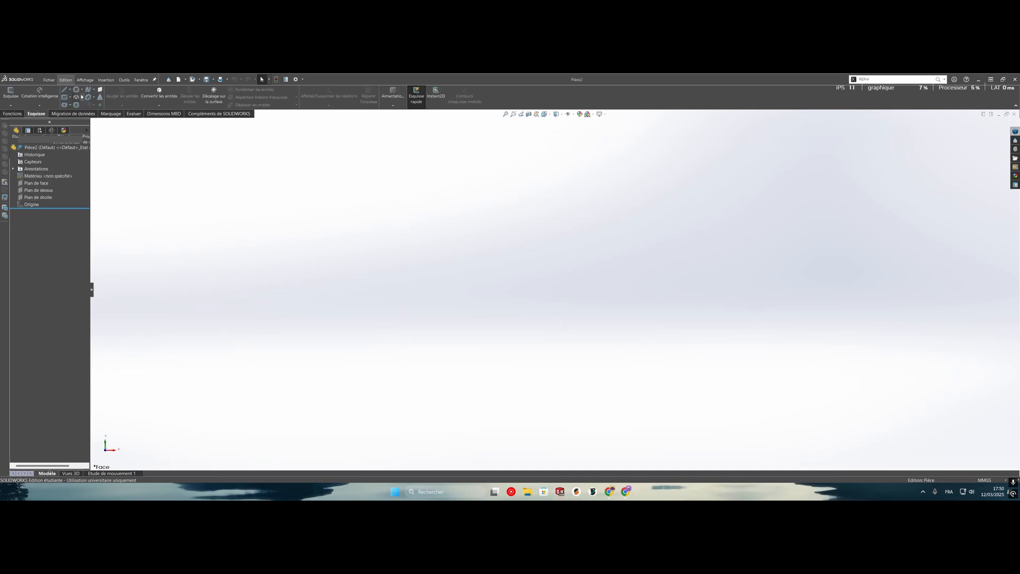
pyautogui.click(79, 91)
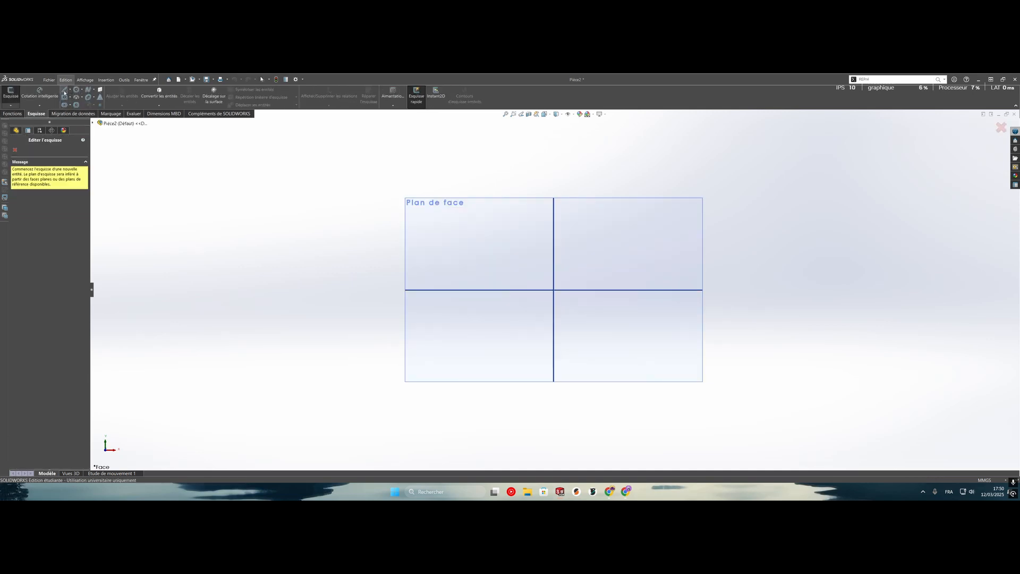
pyautogui.click(461, 210)
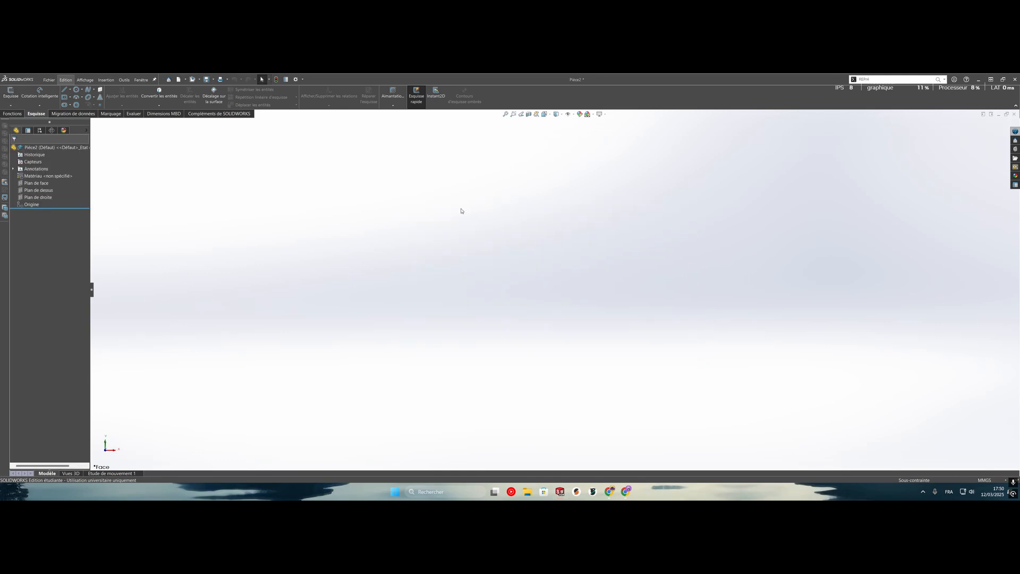
pyautogui.click(35, 183)
pyautogui.click(64, 97)
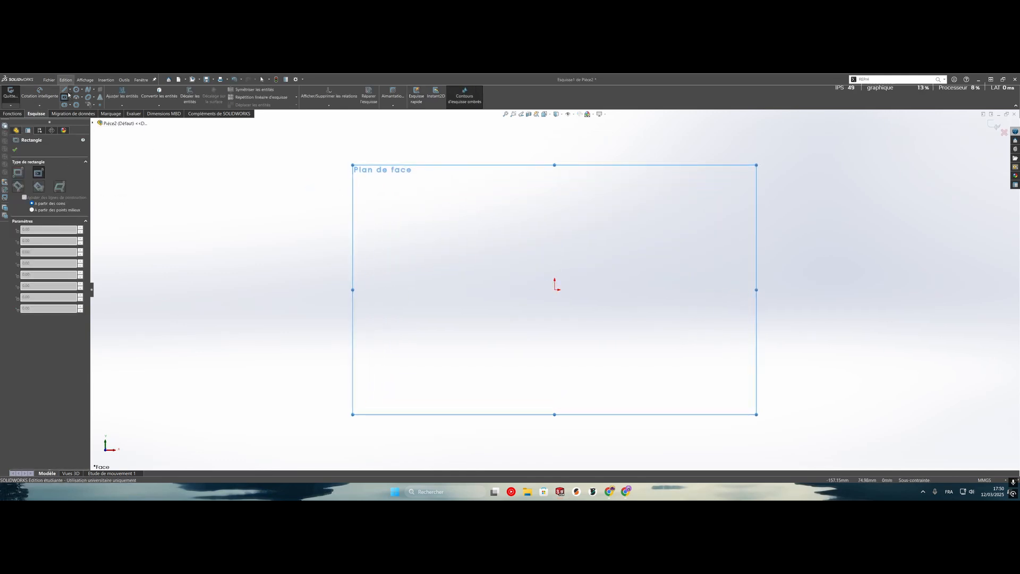
# - Sketch a closed stepped line profile with its base through the origin, left side about 29 mm high, rising about 11 mm at the right
pyautogui.click(65, 90)
pyautogui.click(676, 289)
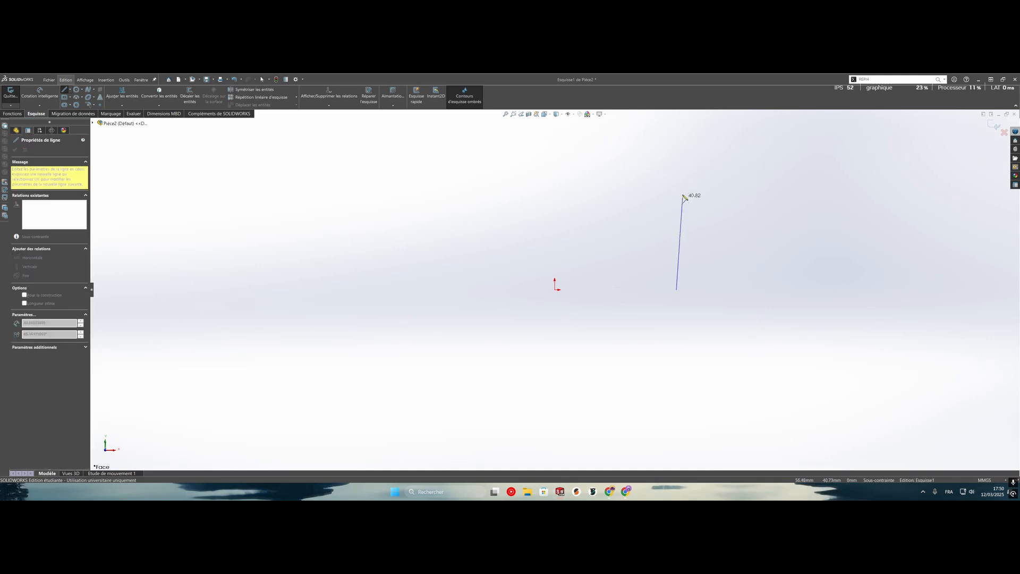
pyautogui.click(677, 199)
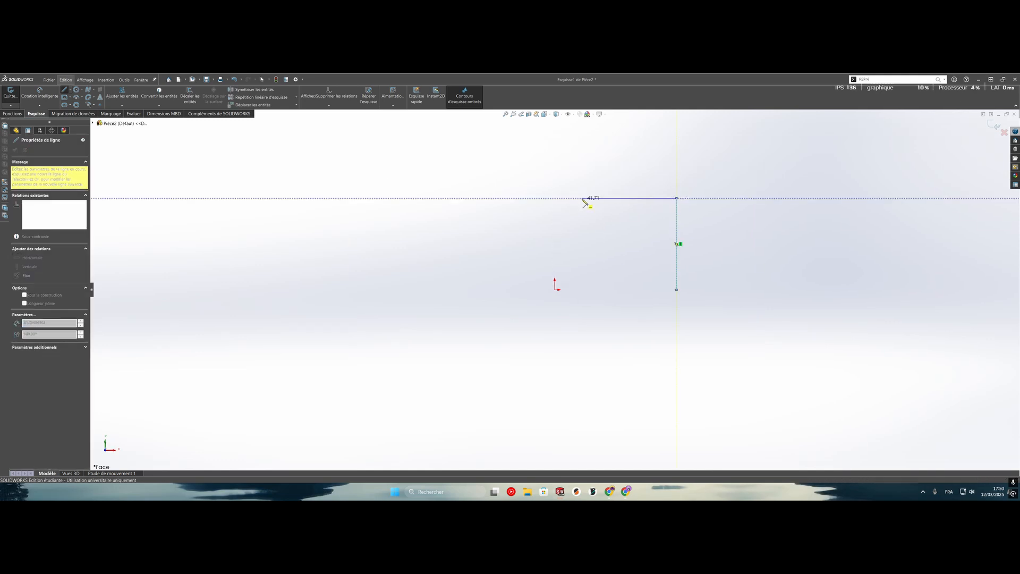
pyautogui.click(585, 198)
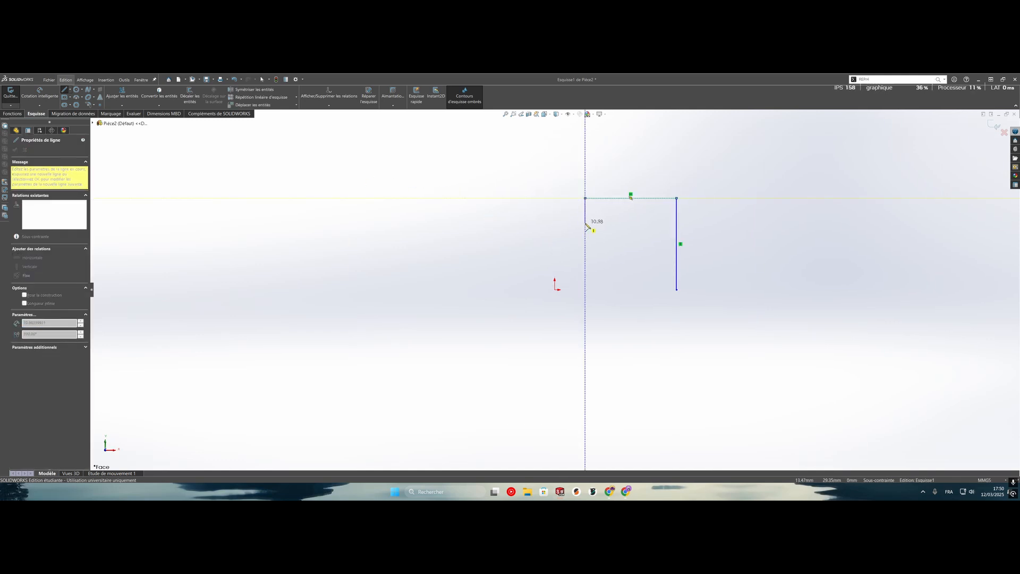
pyautogui.click(585, 222)
pyautogui.click(442, 222)
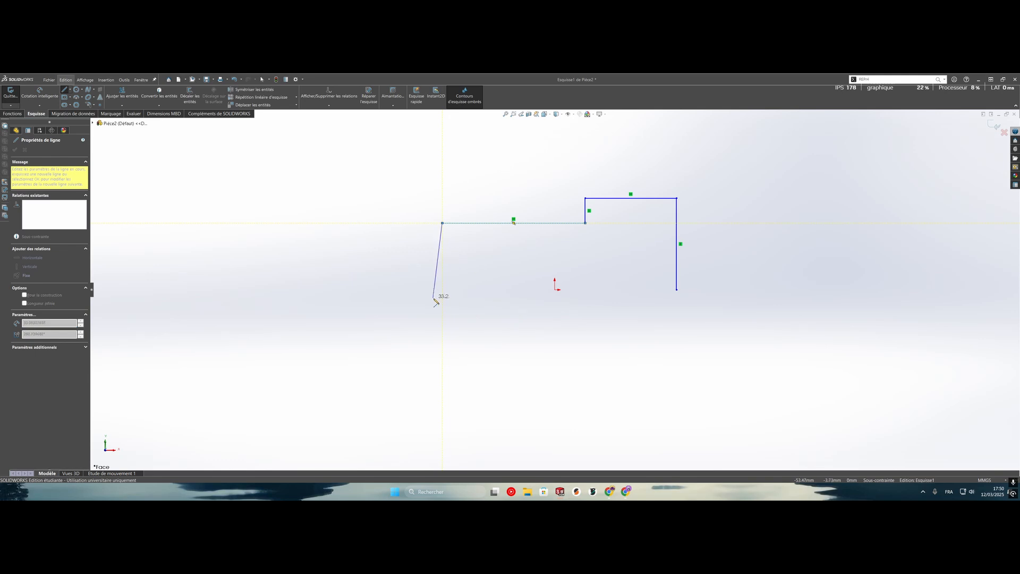
pyautogui.click(442, 290)
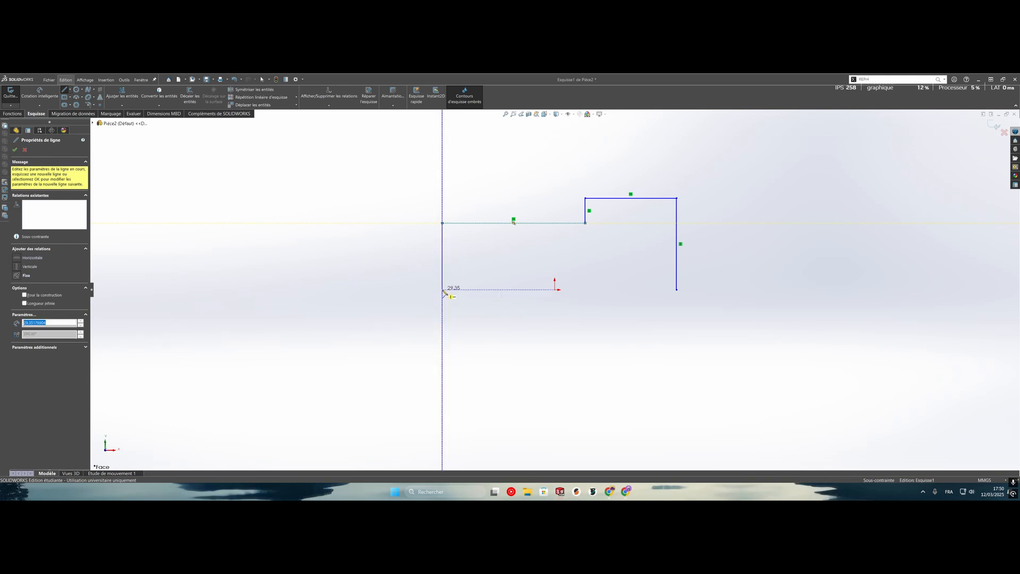
pyautogui.click(676, 289)
pyautogui.press('Escape')
# - Dimension the profile's left vertical edge and set it to 52/2 mm
pyautogui.click(49, 97)
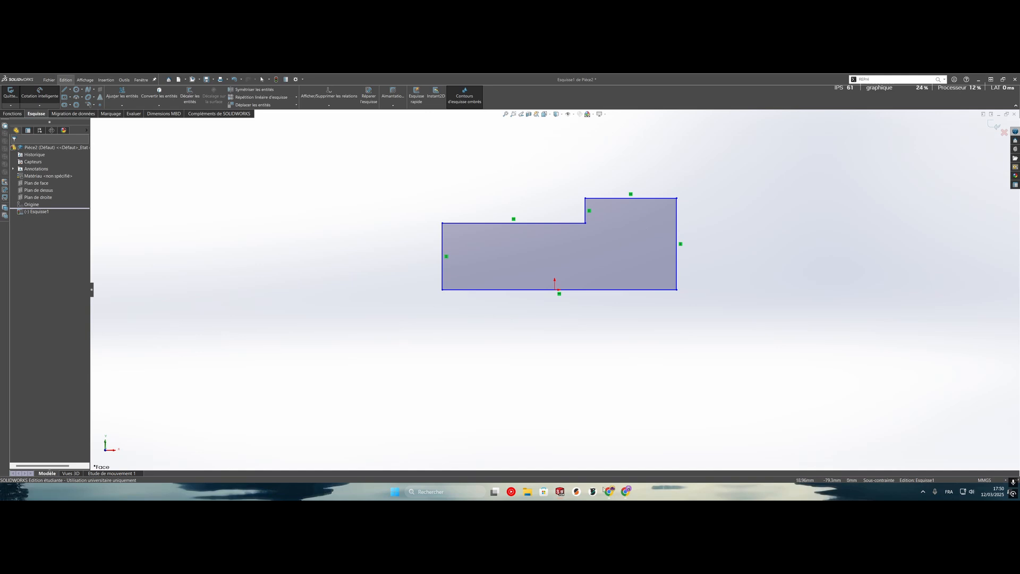
pyautogui.moveTo(560, 493)
pyautogui.moveTo(551, 471)
pyautogui.click(443, 236)
pyautogui.click(339, 256)
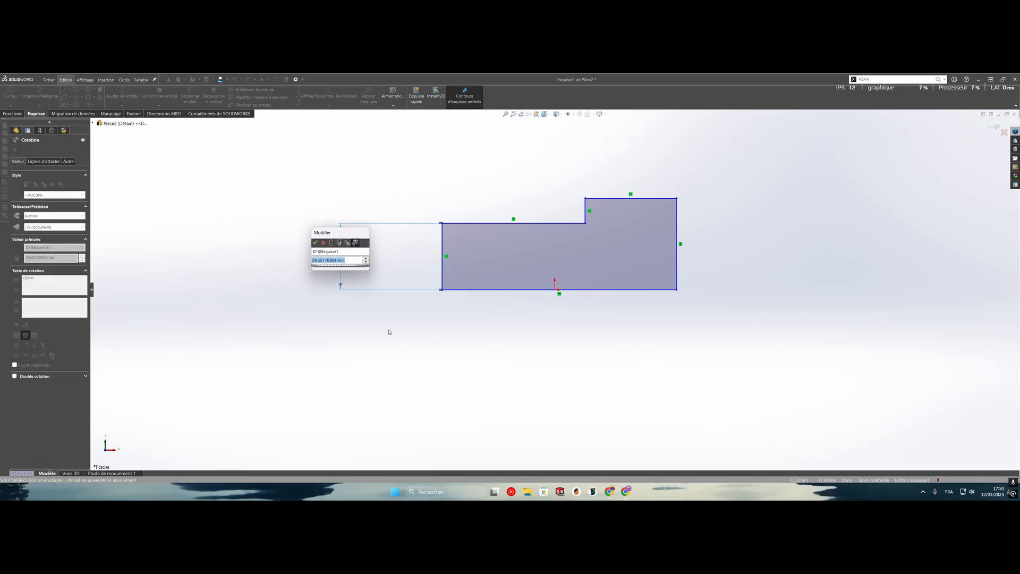
pyautogui.write('52')
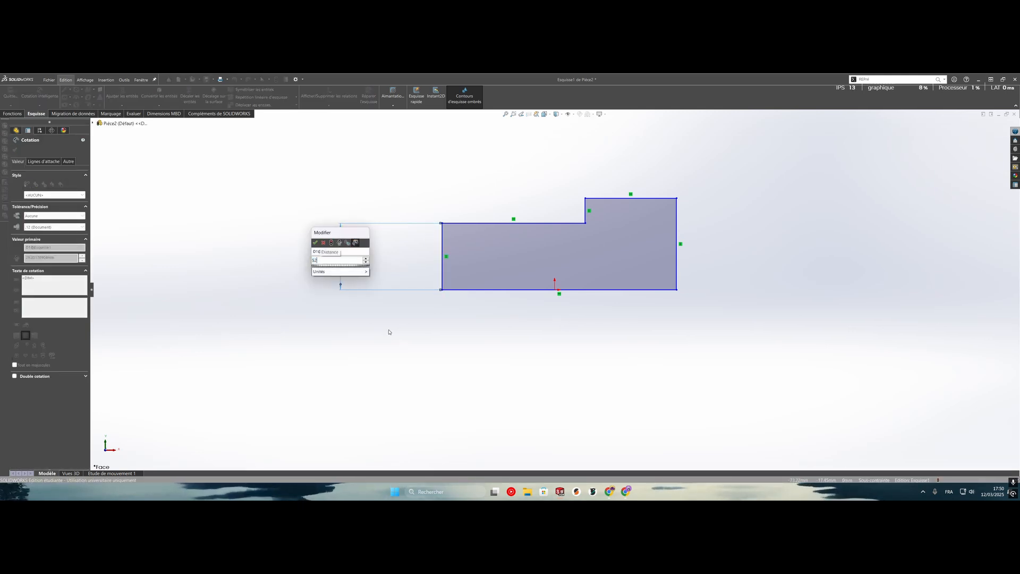
pyautogui.write('/2')
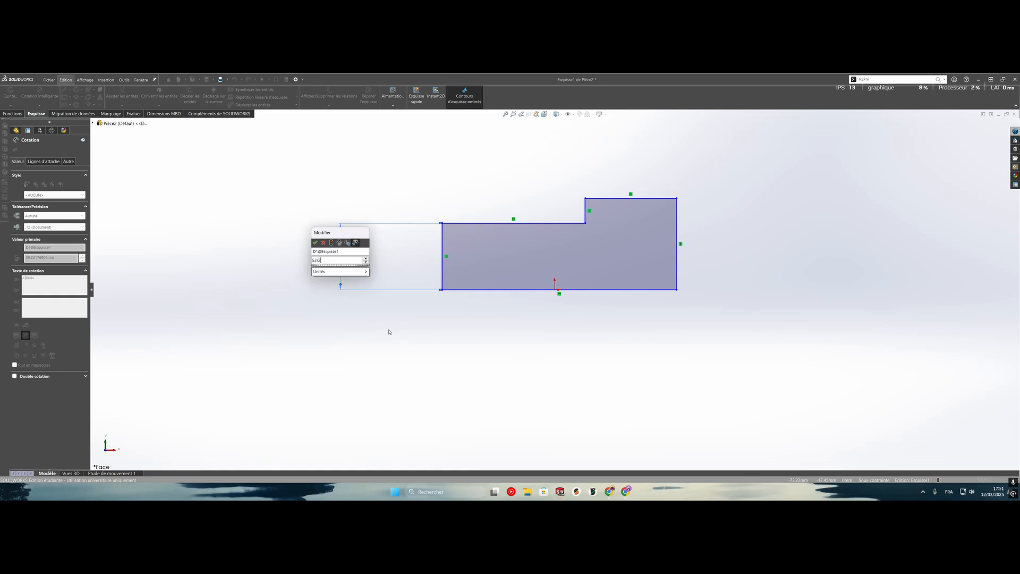
pyautogui.press('Return')
# - Dimension the profile's right vertical edge, accepting its drawn value
pyautogui.click(676, 237)
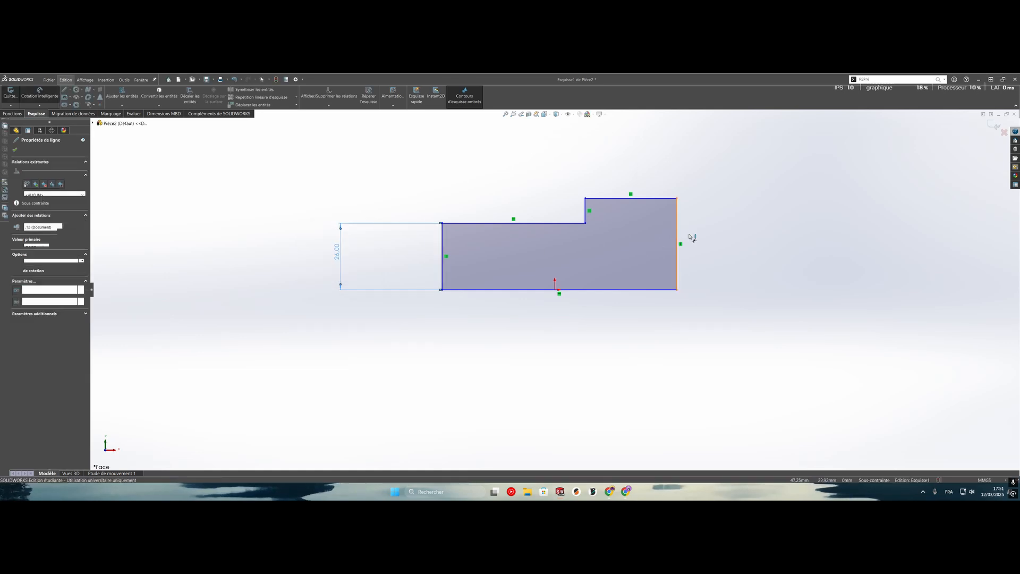
pyautogui.click(720, 237)
pyautogui.click(560, 492)
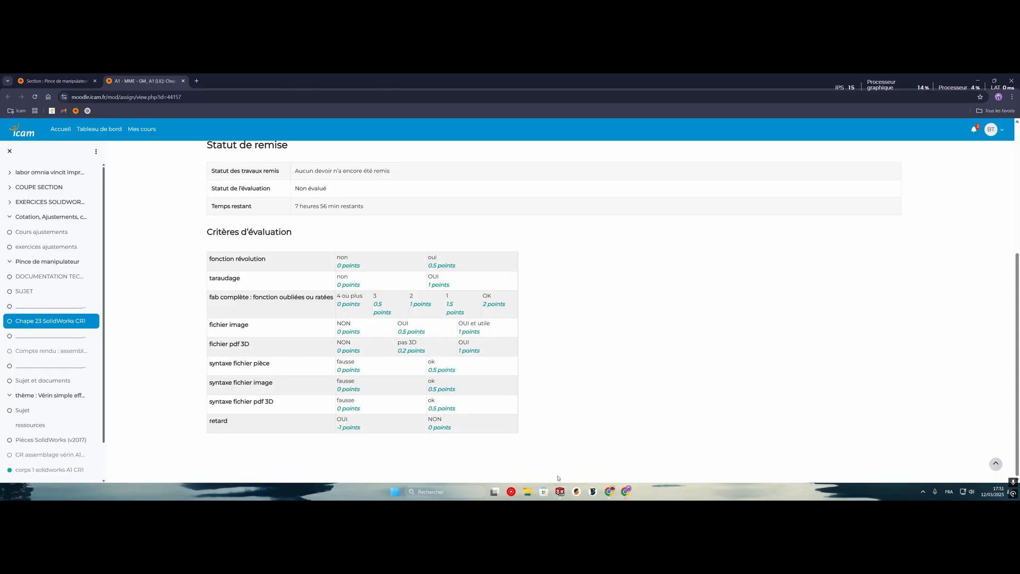
pyautogui.click(560, 492)
pyautogui.moveTo(562, 493)
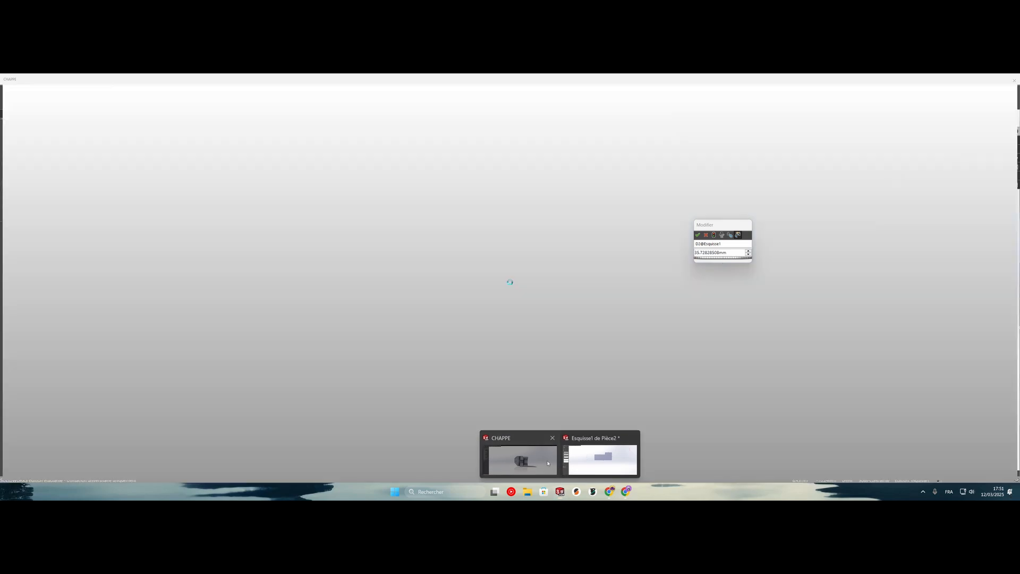
pyautogui.click(590, 465)
pyautogui.moveTo(582, 318); pyautogui.dragTo(611, 309, button='middle')
pyautogui.click(555, 282)
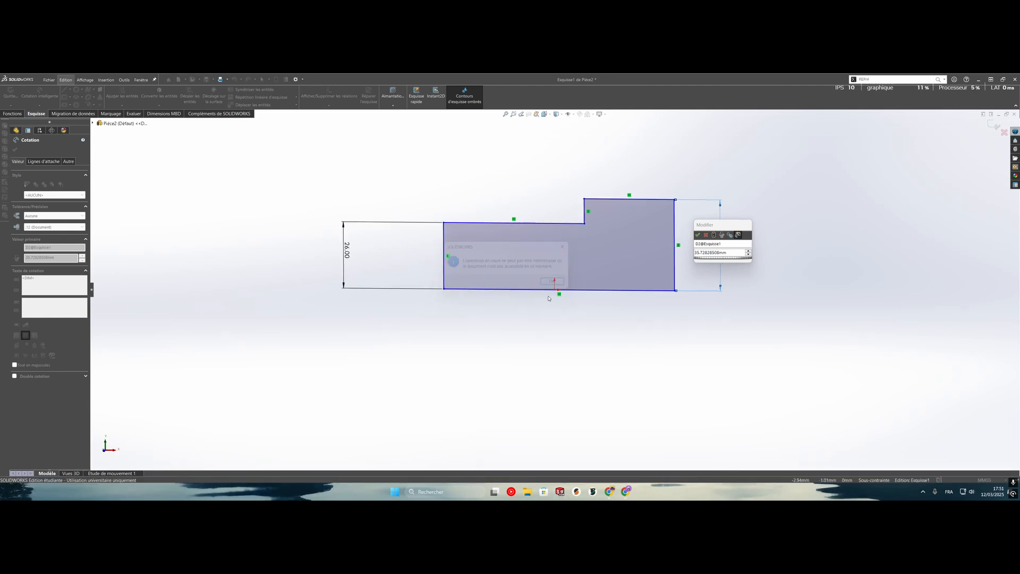
pyautogui.click(700, 235)
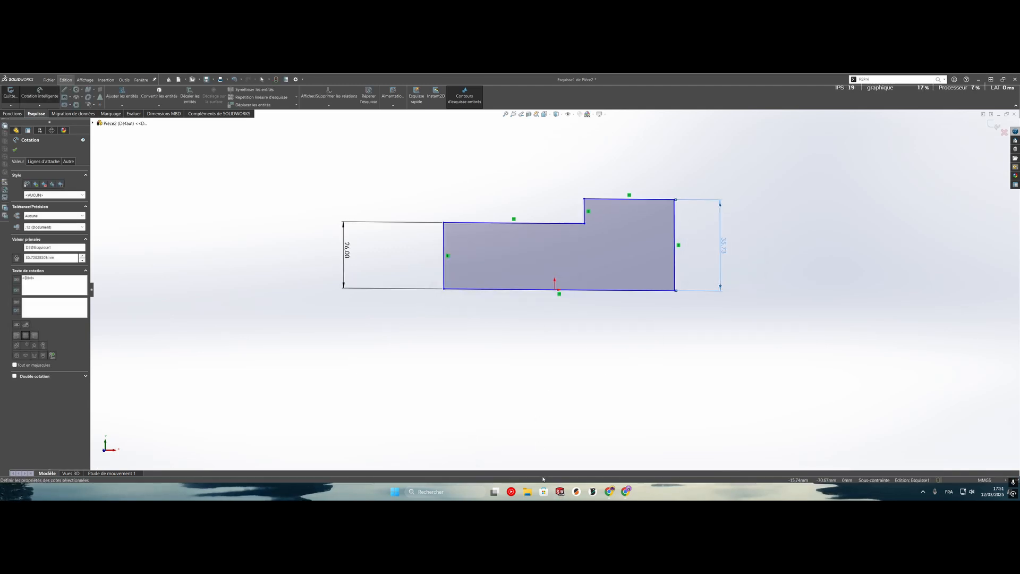
# - Switch to the CHAPPE part and measure the cylindrical face of its rear section
pyautogui.moveTo(560, 492)
pyautogui.click(524, 460)
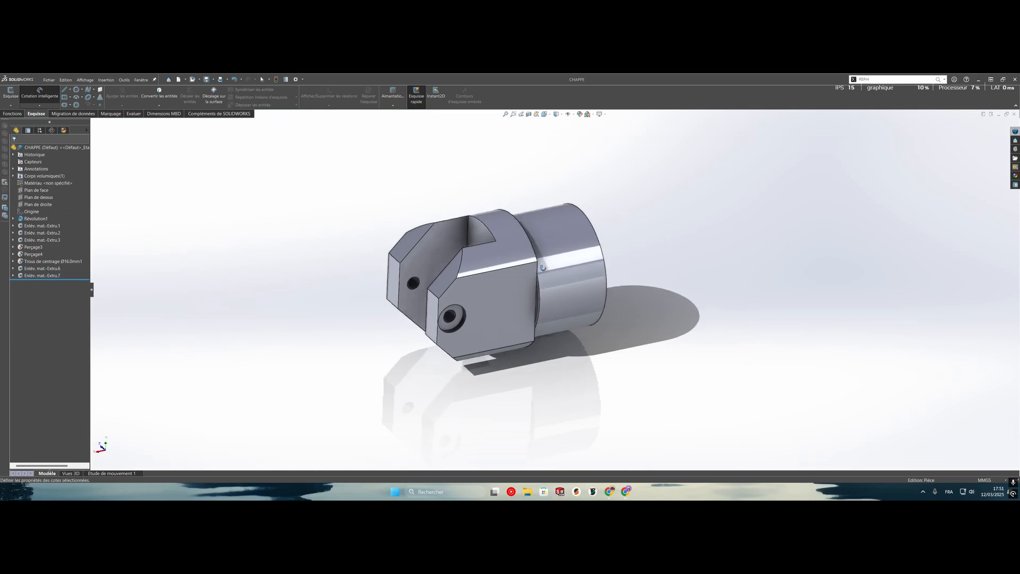
pyautogui.click(133, 113)
pyautogui.click(109, 89)
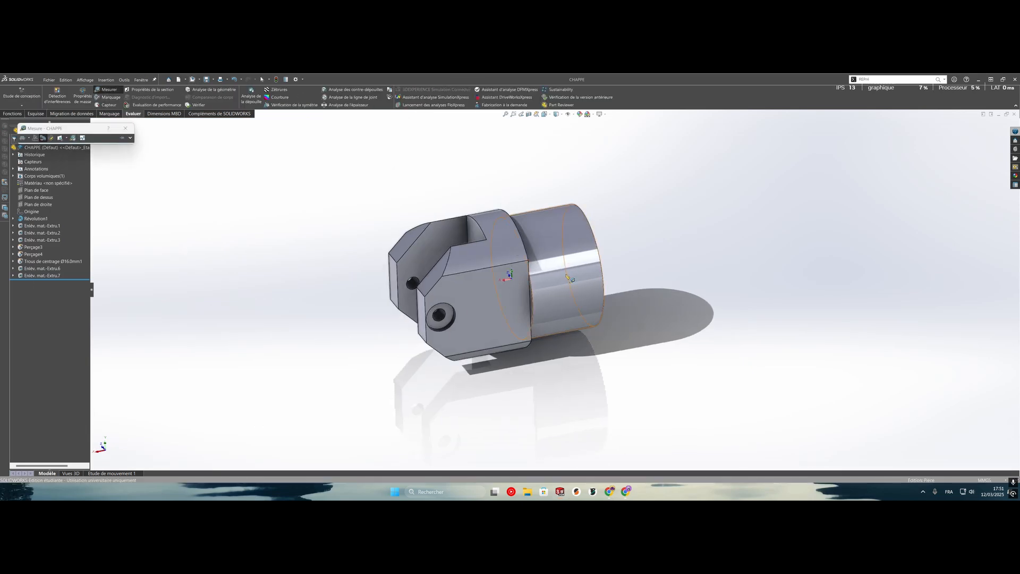
pyautogui.click(565, 274)
pyautogui.press('Escape')
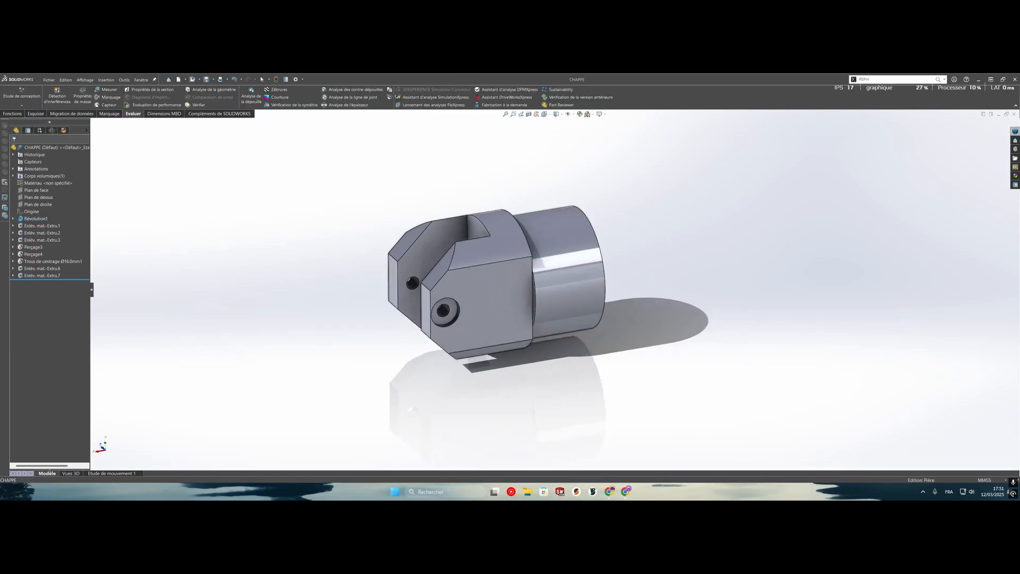
# - Return to the Pièce2 sketch and set the right vertical edge's dimension to 18 mm
pyautogui.click(560, 492)
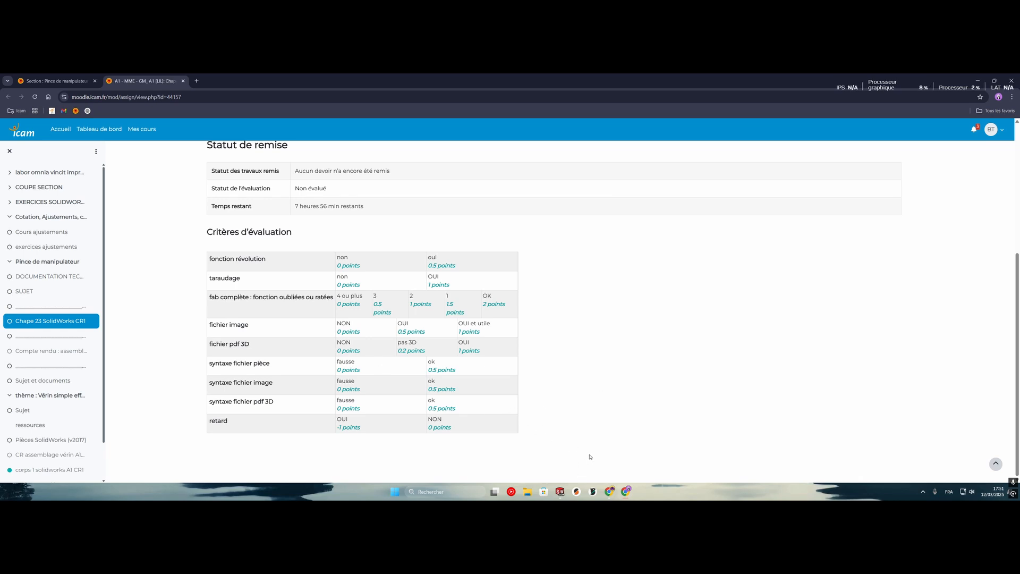
pyautogui.moveTo(558, 489)
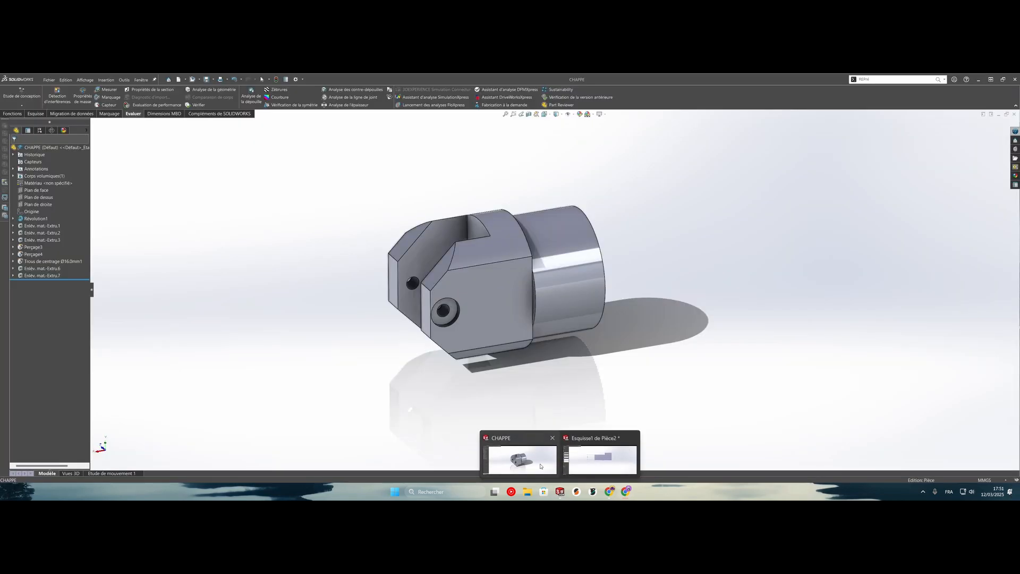
pyautogui.click(585, 455)
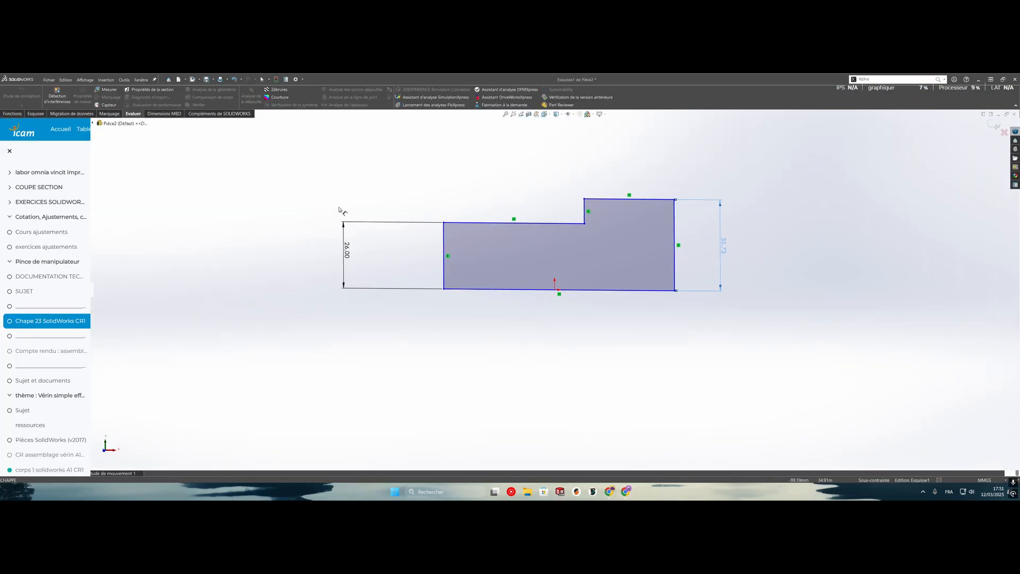
pyautogui.doubleClick(721, 245)
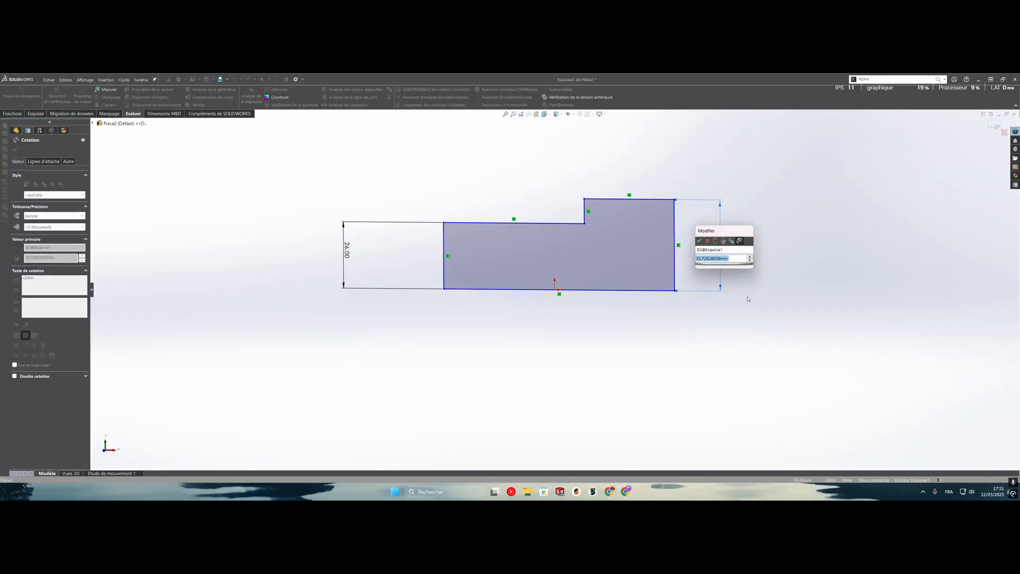
pyautogui.press('BackSpace')
pyautogui.write('18')
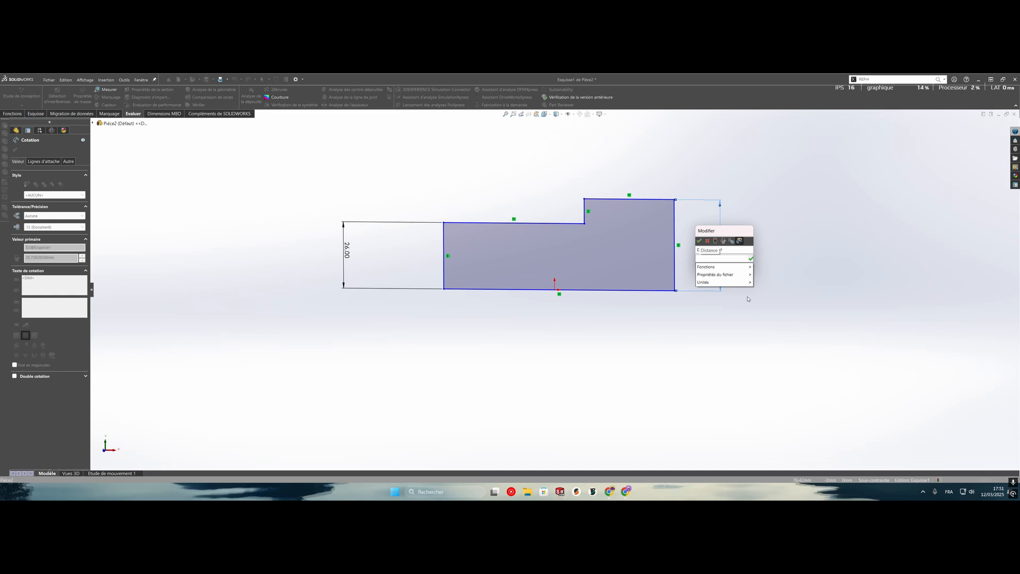
pyautogui.press('Return')
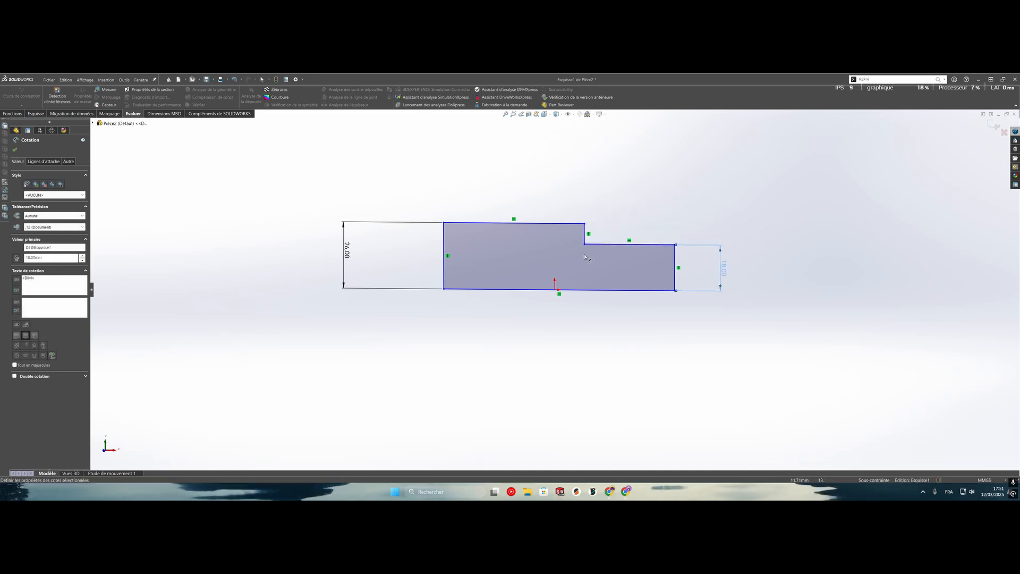
# - Dimension the upper horizontal edge of the profile's right section and set it to 41 mm
pyautogui.click(602, 246)
pyautogui.click(630, 209)
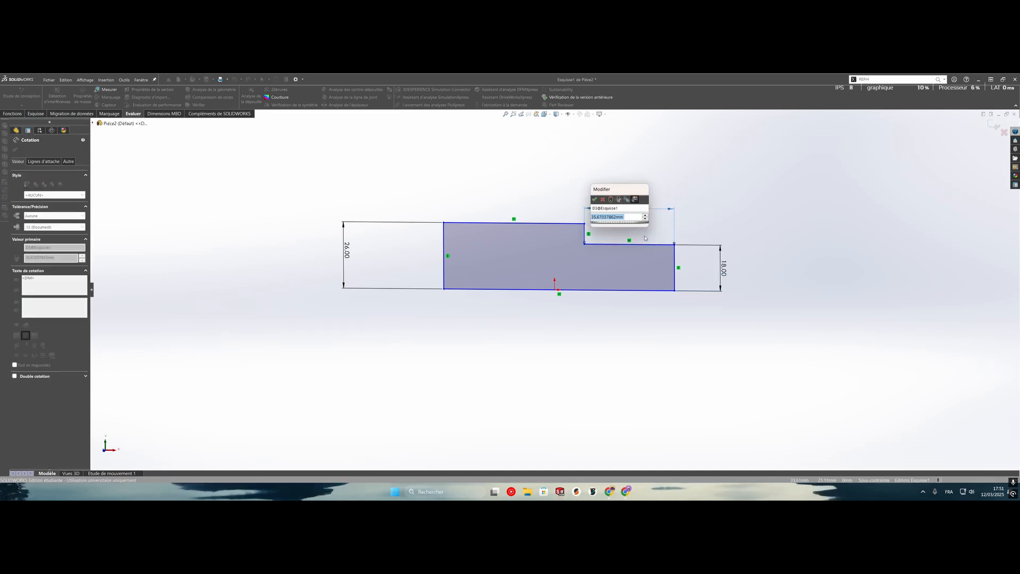
pyautogui.write('41')
pyautogui.press('Return')
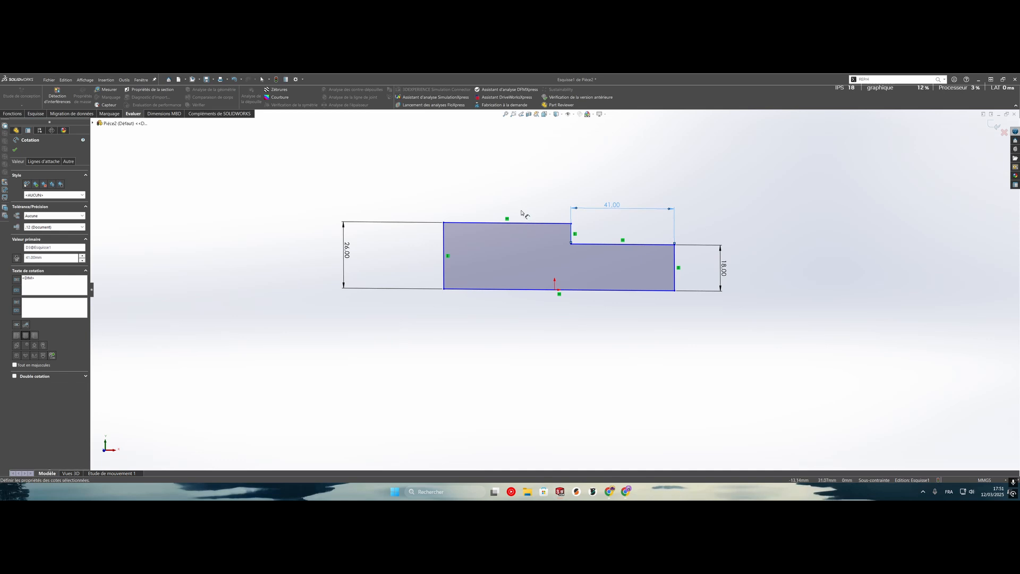
# - Dimension the upper horizontal edge of the profile's left section, accepting its drawn length
pyautogui.click(535, 226)
pyautogui.click(530, 207)
pyautogui.press('Return')
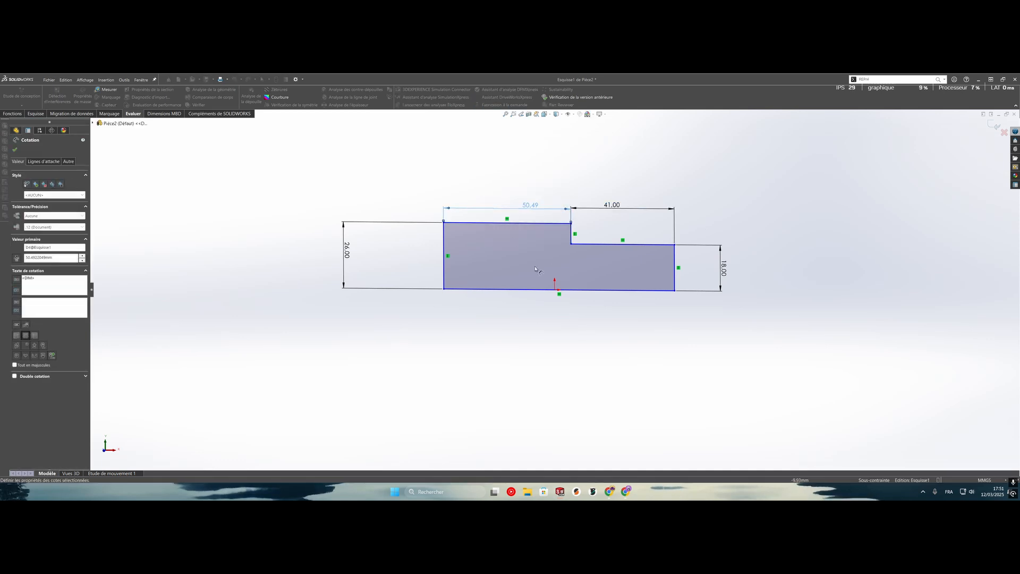
# - Switch to the CHAPPE part and measure the distance from the fork's front end to the shoulder face at the cylinder
pyautogui.moveTo(560, 493)
pyautogui.click(520, 456)
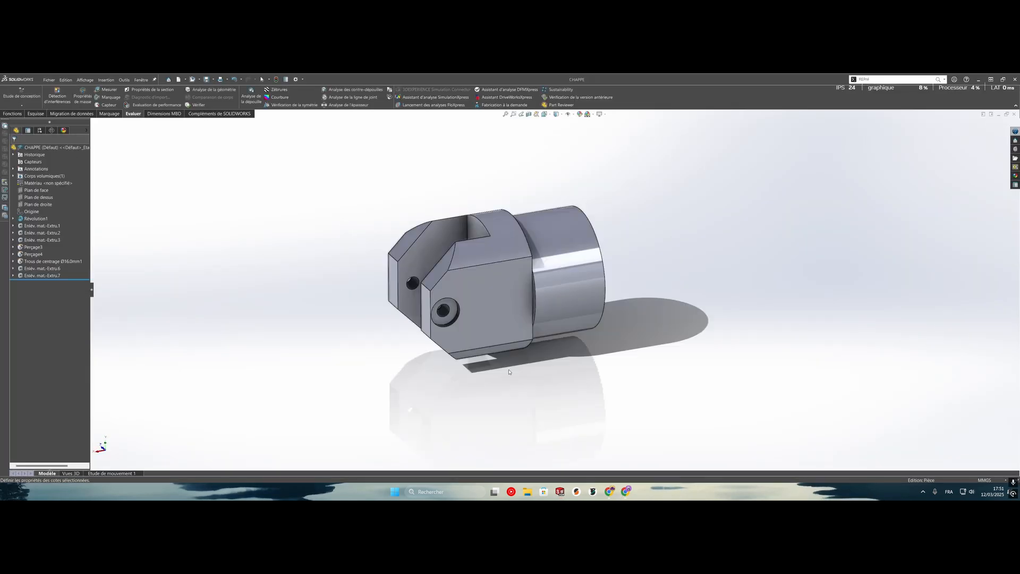
pyautogui.click(110, 91)
pyautogui.moveTo(452, 297); pyautogui.dragTo(496, 304, button='middle')
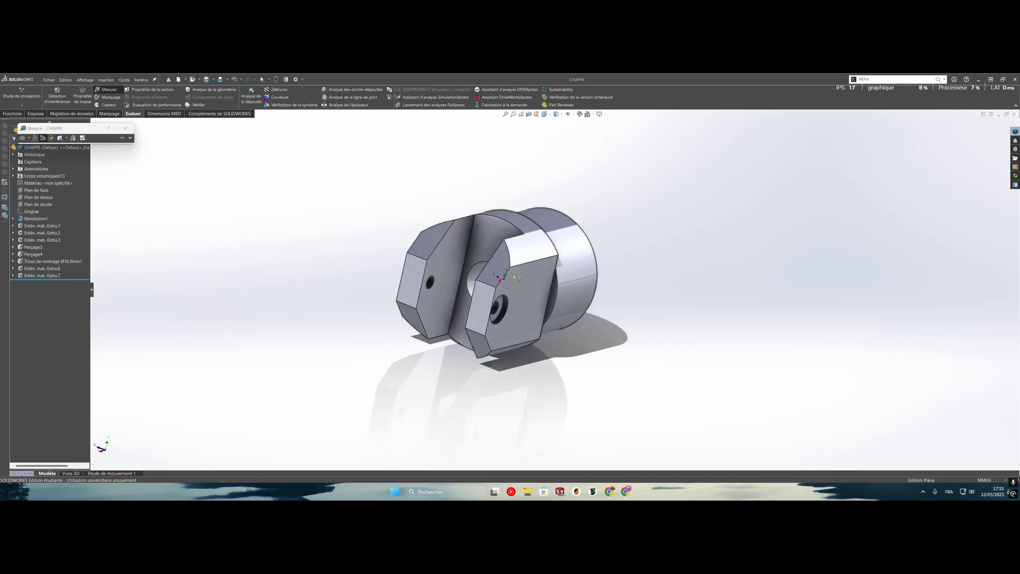
pyautogui.click(484, 299)
pyautogui.moveTo(534, 270); pyautogui.dragTo(481, 251, button='middle')
pyautogui.click(468, 239)
pyautogui.scroll(-1, 484, 313)
pyautogui.moveTo(484, 312); pyautogui.dragTo(483, 287, button='middle')
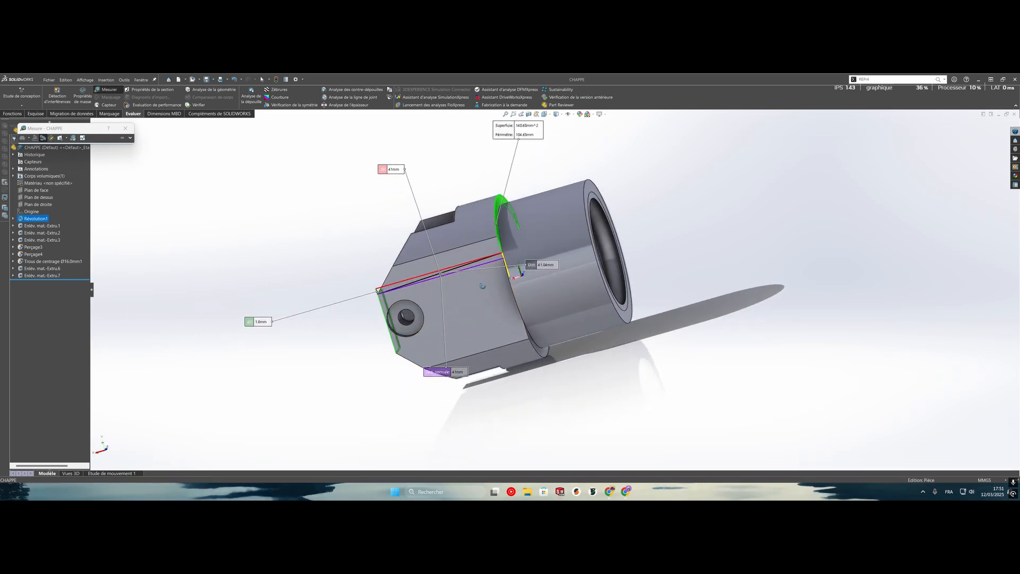
pyautogui.press('Escape')
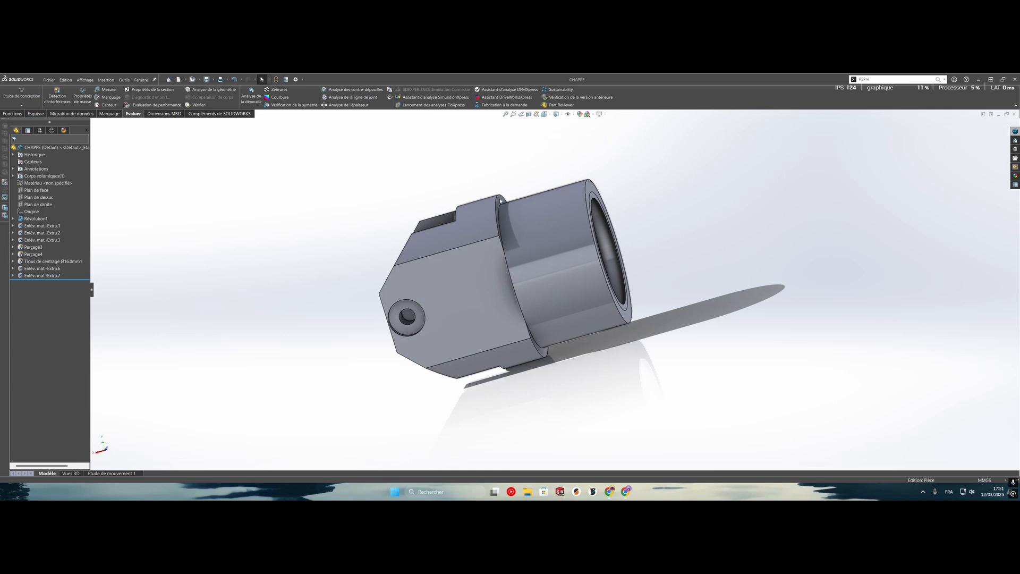
# - Measure the distance between the shoulder face and the open end face of the CHAPPE part's cylinder
pyautogui.click(115, 91)
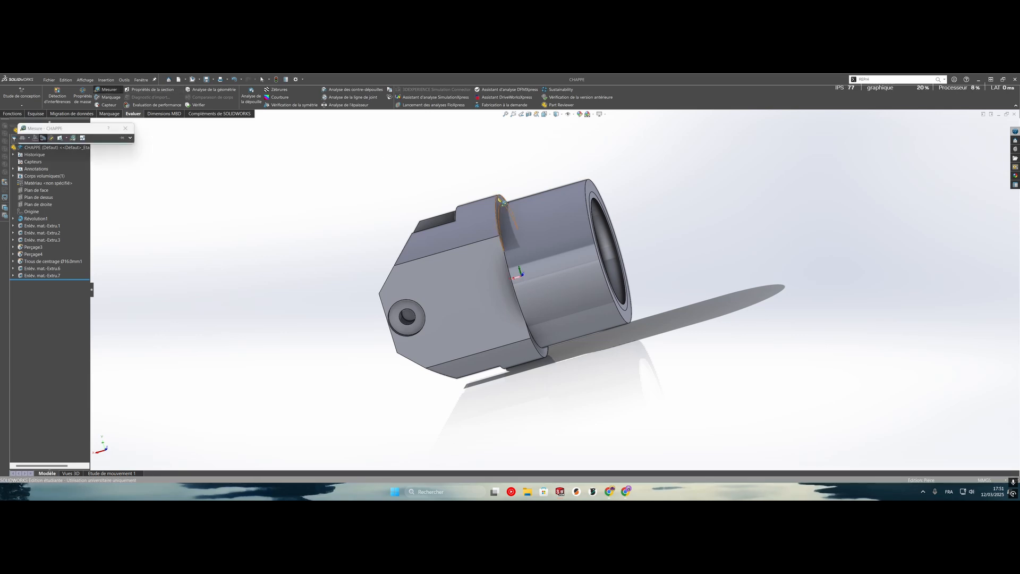
pyautogui.click(505, 204)
pyautogui.click(595, 188)
pyautogui.moveTo(668, 226); pyautogui.dragTo(678, 240, button='middle')
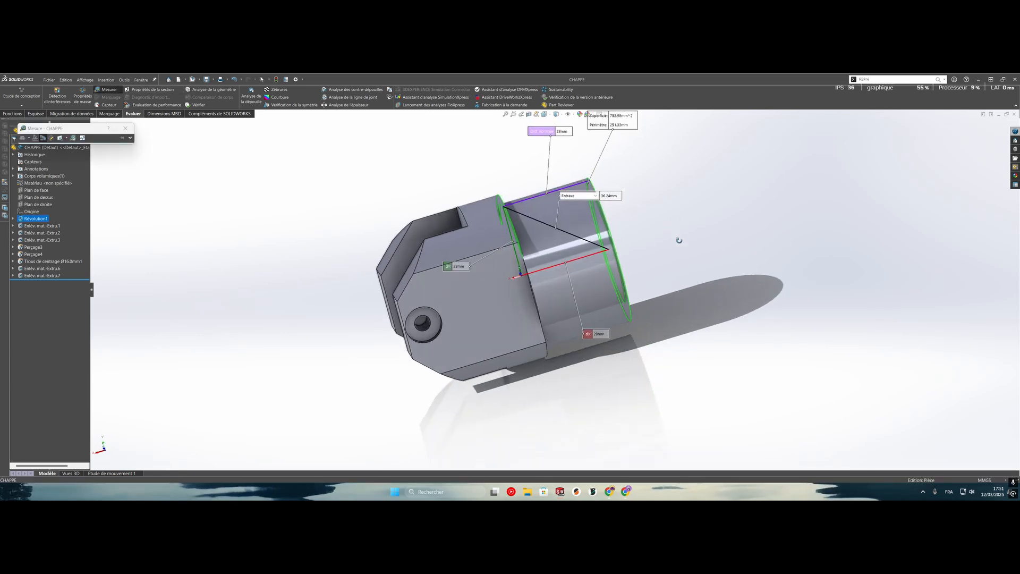
pyautogui.scroll(3, 678, 240)
pyautogui.press('Escape')
# - Switch back to the Pièce2 sketch and set the length of the left section's upper edge to 41 mm
pyautogui.click(562, 492)
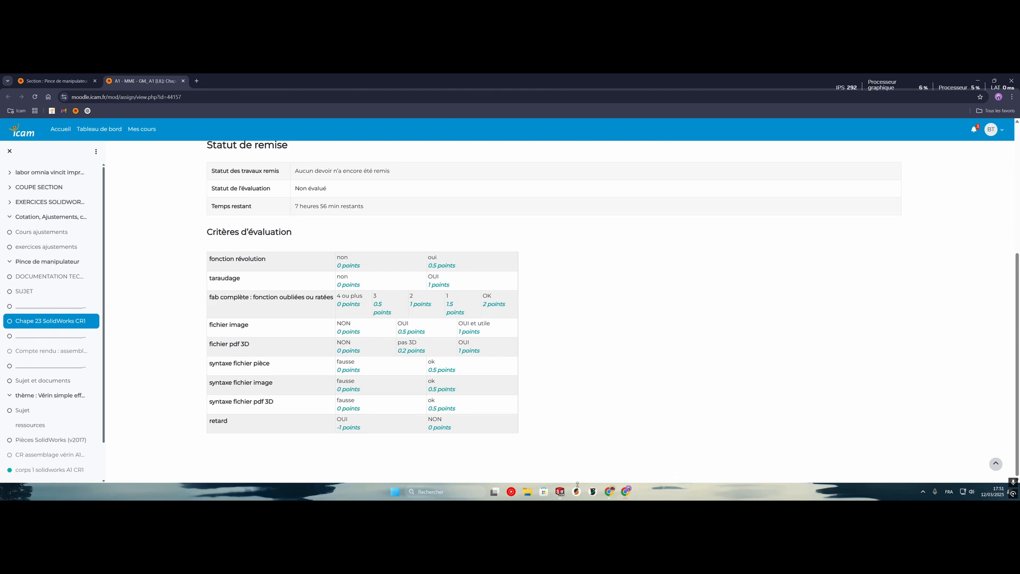
pyautogui.click(561, 491)
pyautogui.moveTo(561, 492)
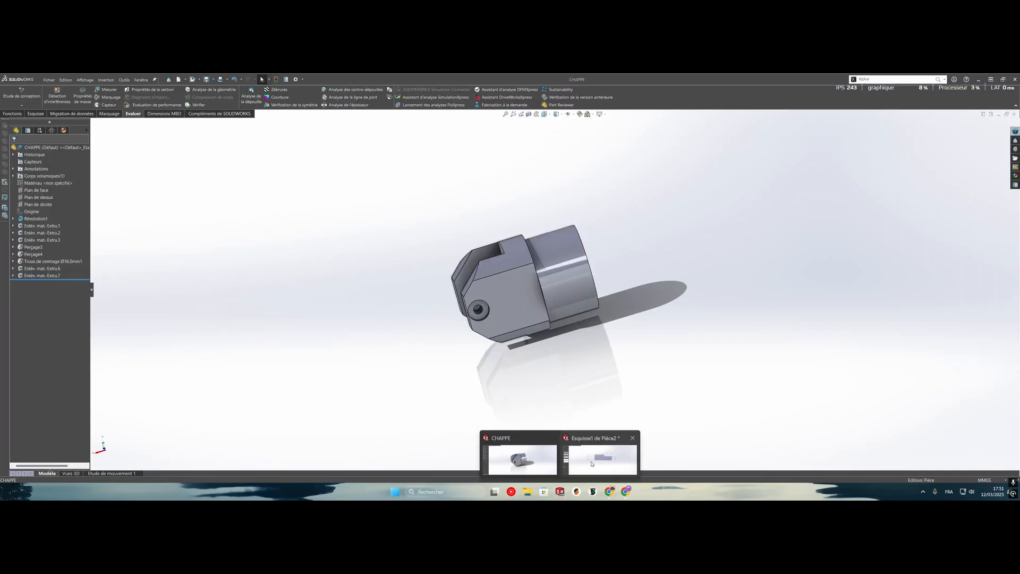
pyautogui.click(599, 458)
pyautogui.click(528, 206)
pyautogui.doubleClick(524, 207)
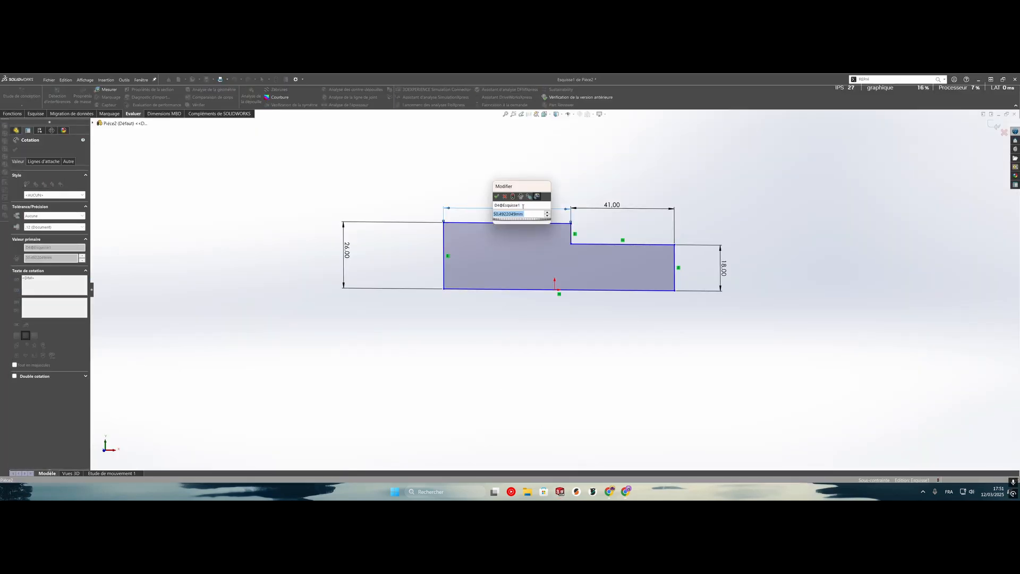
pyautogui.write('41')
pyautogui.press('Return')
# - Set the length dimension of the right section's upper edge to 28 mm
pyautogui.doubleClick(589, 205)
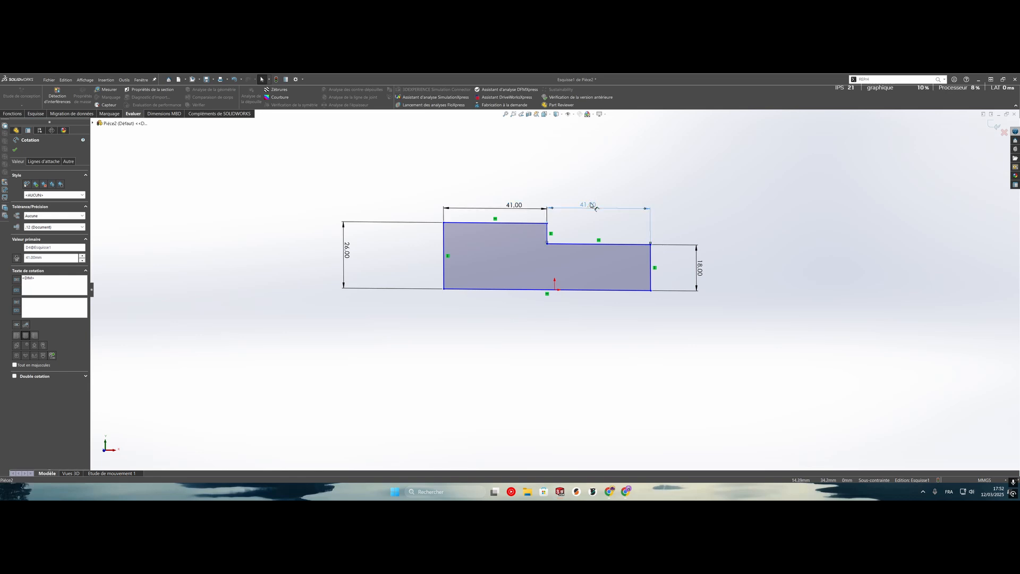
pyautogui.write('28')
pyautogui.press('Return')
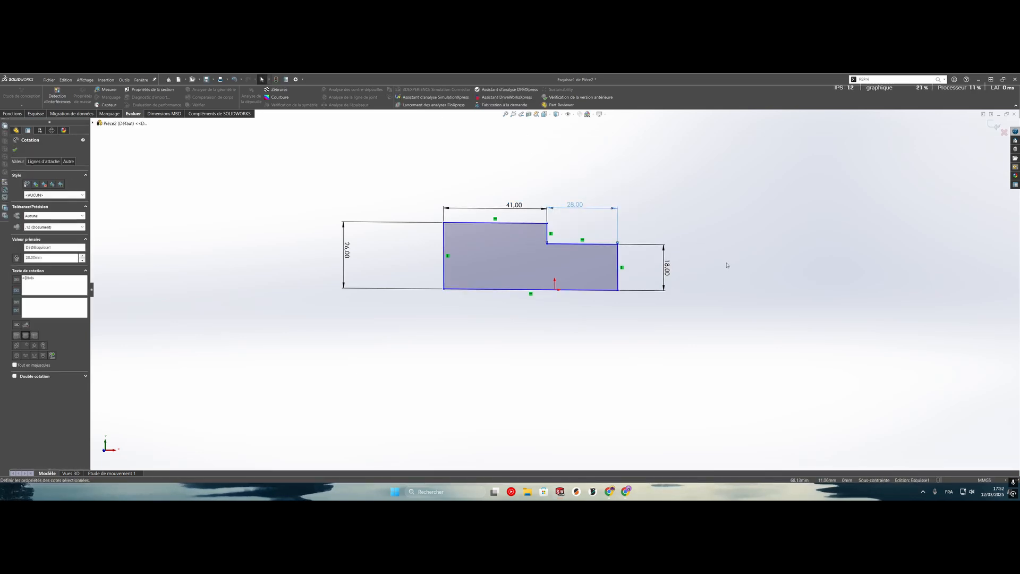
pyautogui.moveTo(727, 265); pyautogui.dragTo(691, 274, button='right')
pyautogui.click(547, 233)
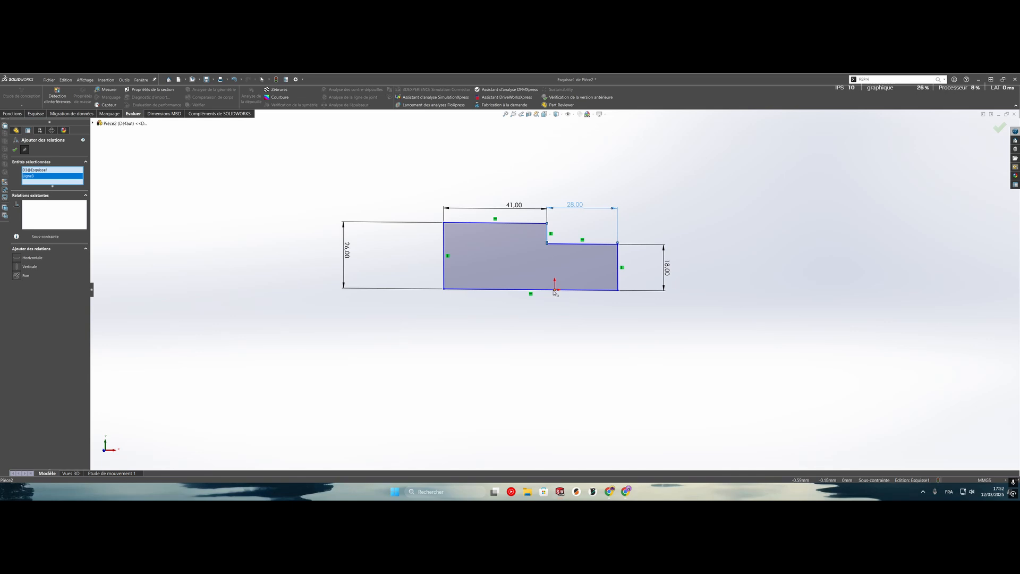
pyautogui.scroll(-10, 554, 256)
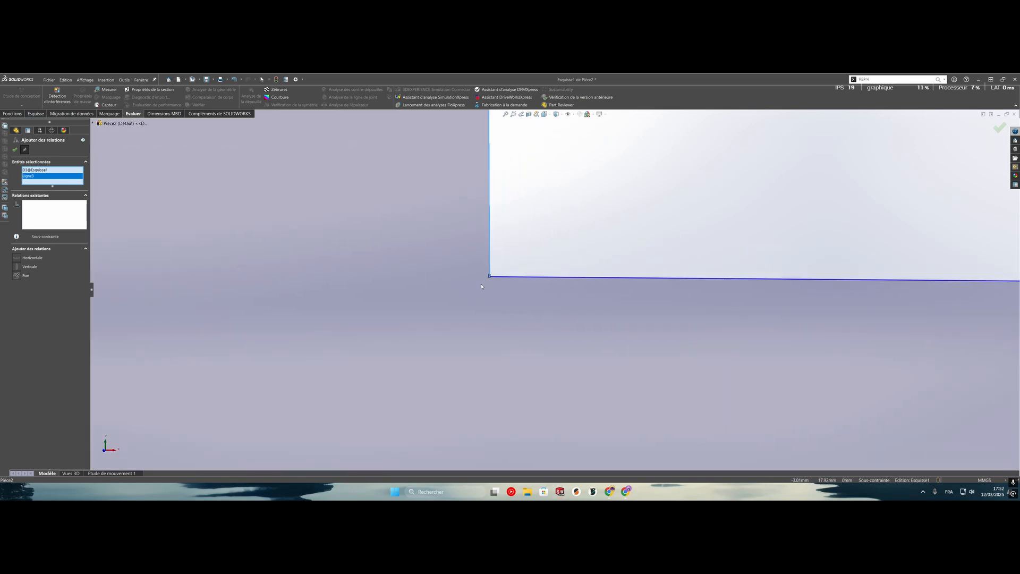
pyautogui.press('Escape')
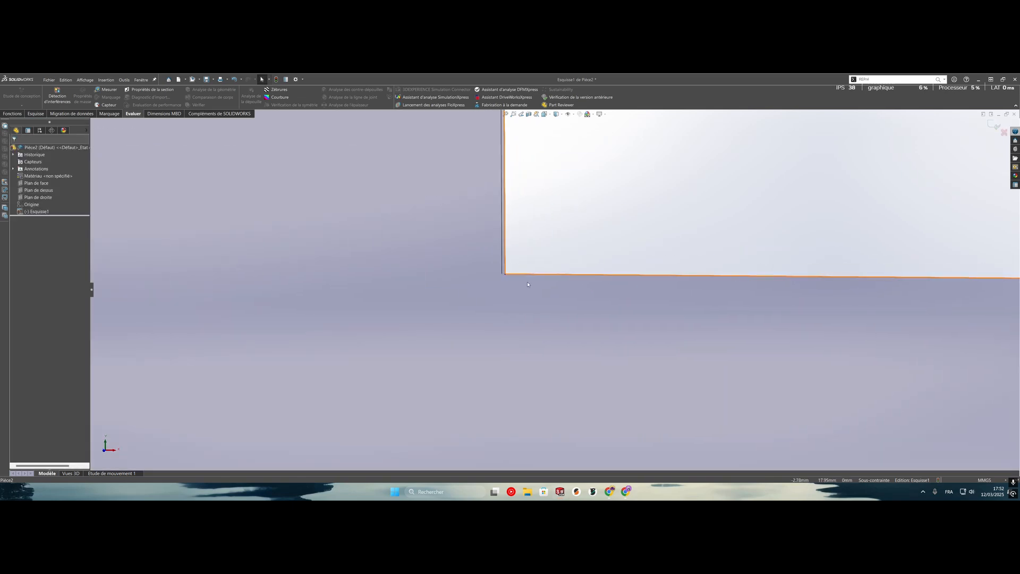
pyautogui.scroll(10, 565, 252)
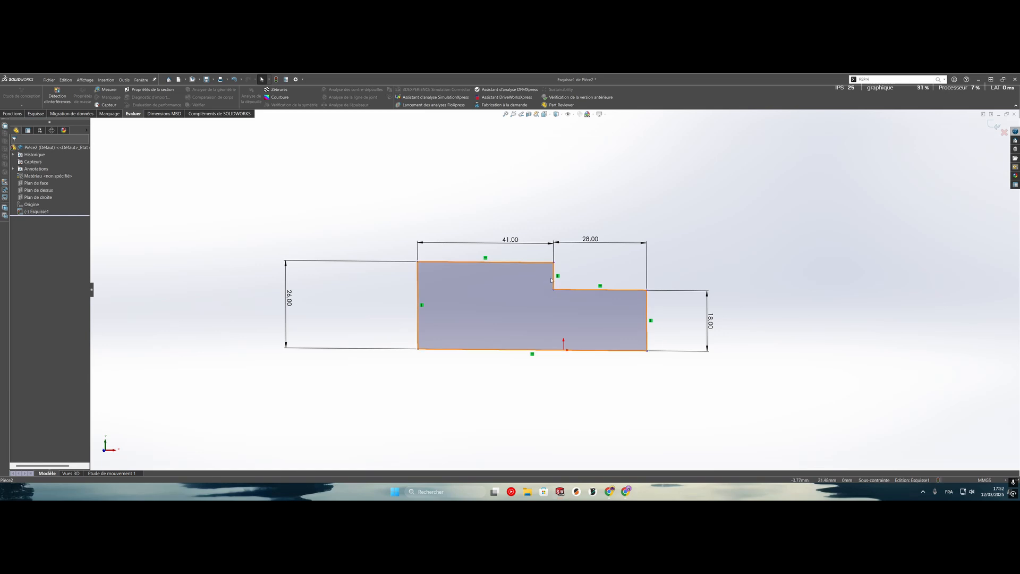
# - Add a coincident relation between the profile's short vertical step edge and the origin
pyautogui.click(12, 114)
pyautogui.click(36, 114)
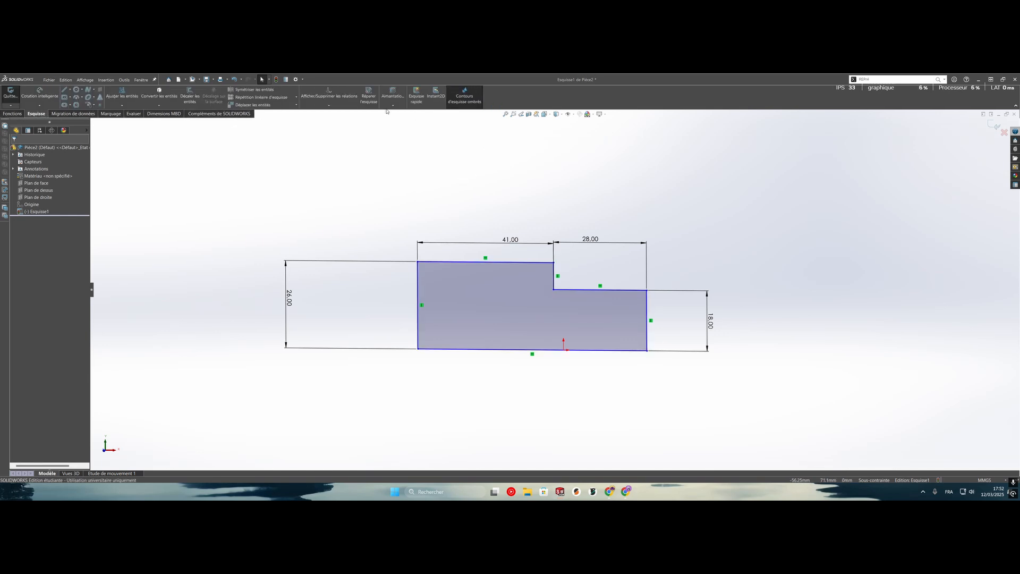
pyautogui.click(329, 105)
pyautogui.click(331, 120)
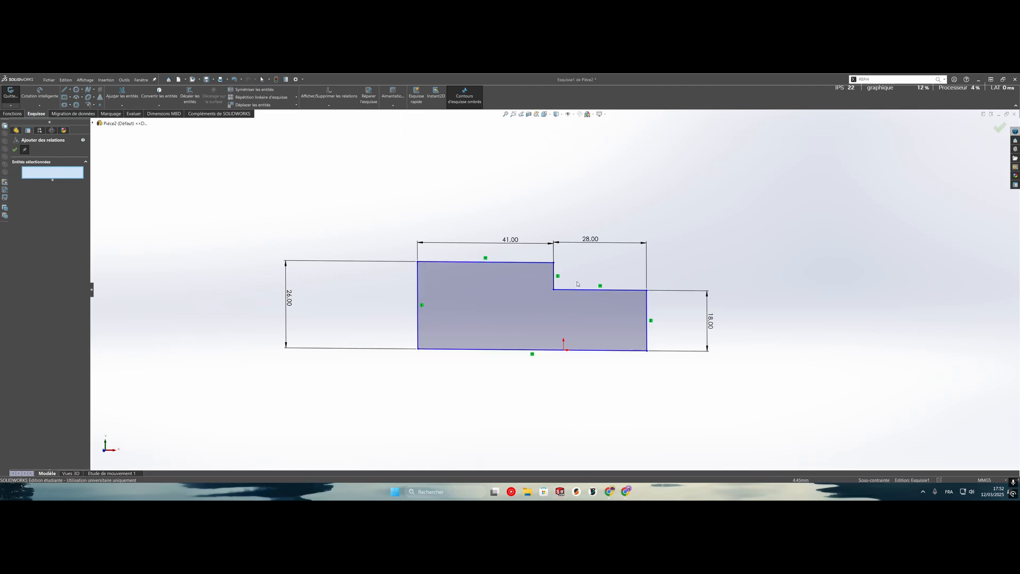
pyautogui.click(554, 281)
pyautogui.click(563, 350)
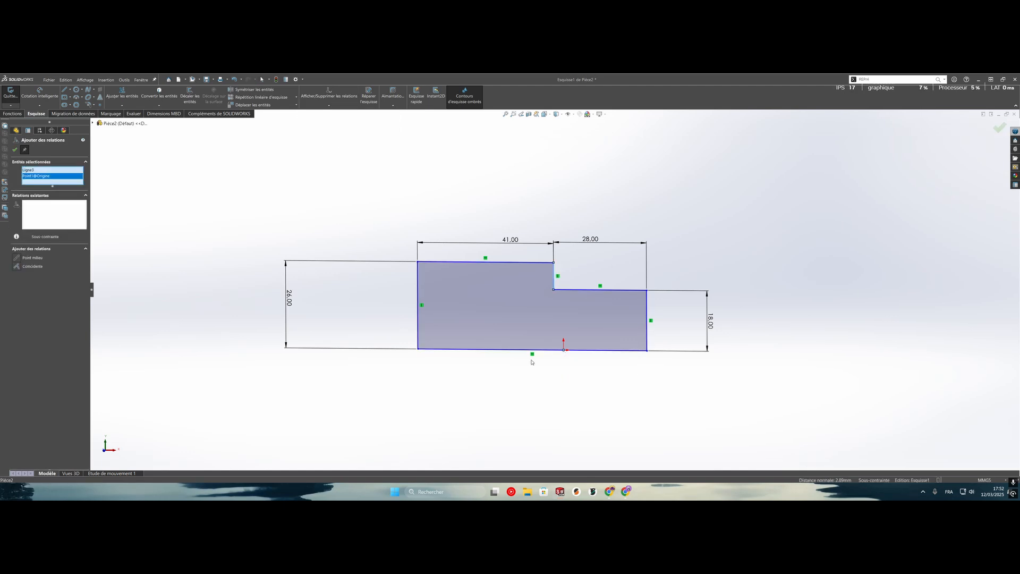
pyautogui.click(17, 266)
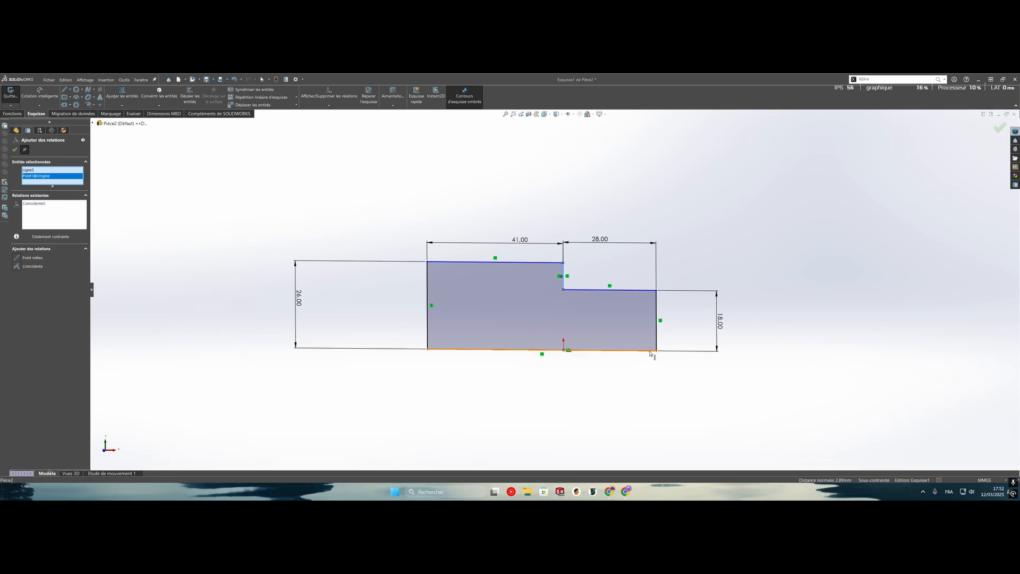
pyautogui.press('Escape')
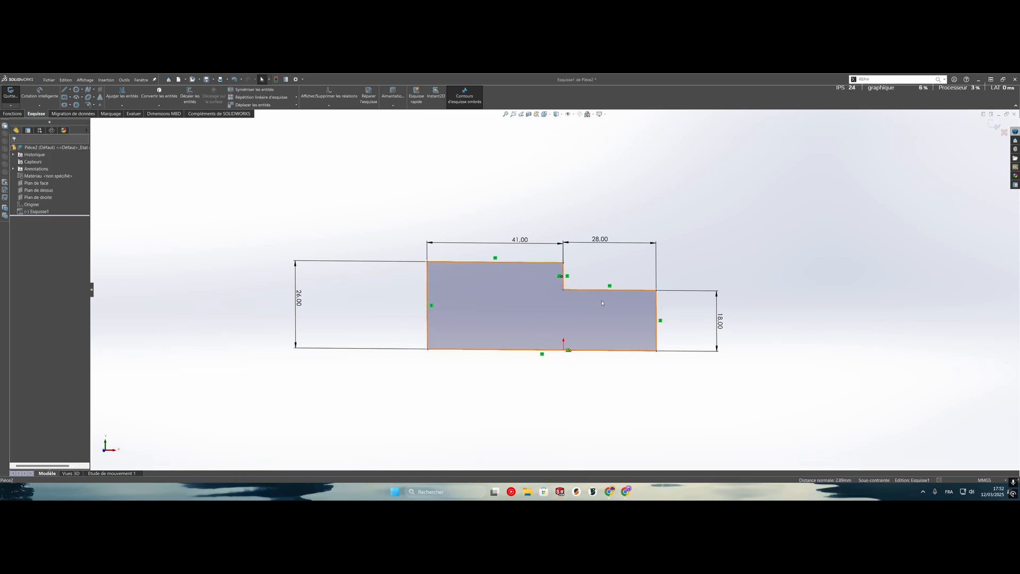
# - Move the profile up off the origin and add a coincident relation between its bottom edge and the origin
pyautogui.moveTo(593, 290); pyautogui.dragTo(591, 270)
pyautogui.click(638, 362)
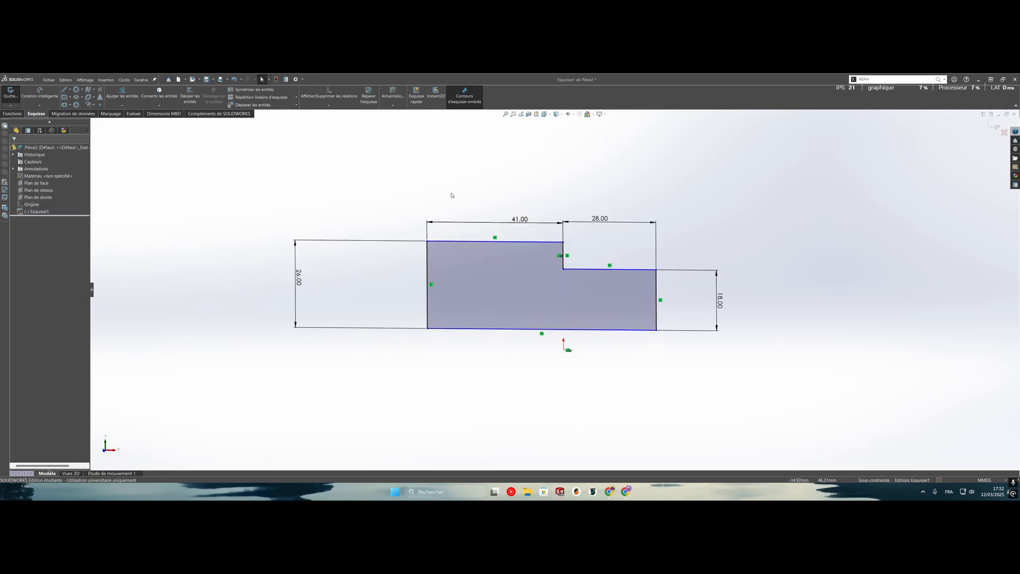
pyautogui.click(329, 105)
pyautogui.click(329, 122)
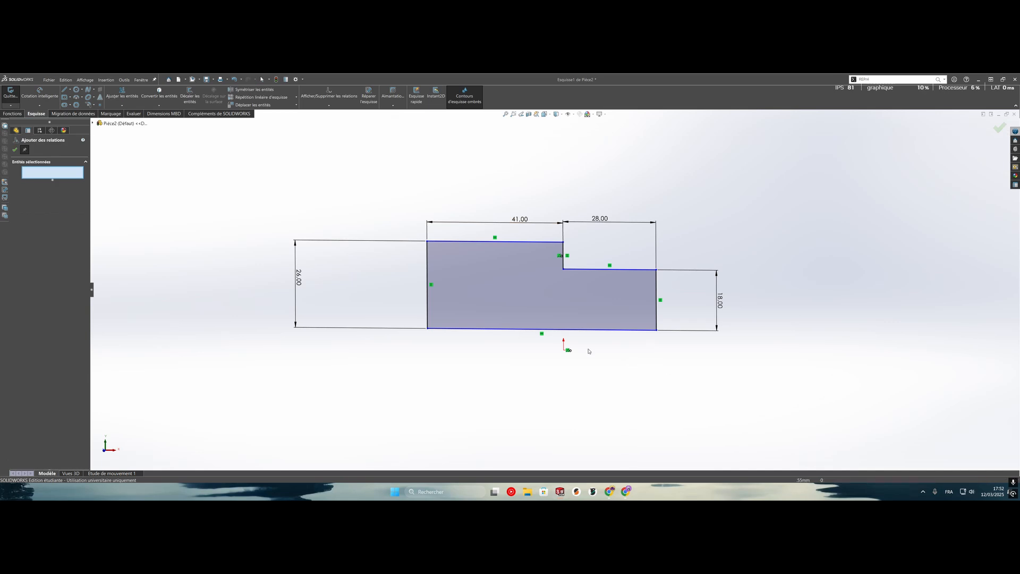
pyautogui.click(588, 329)
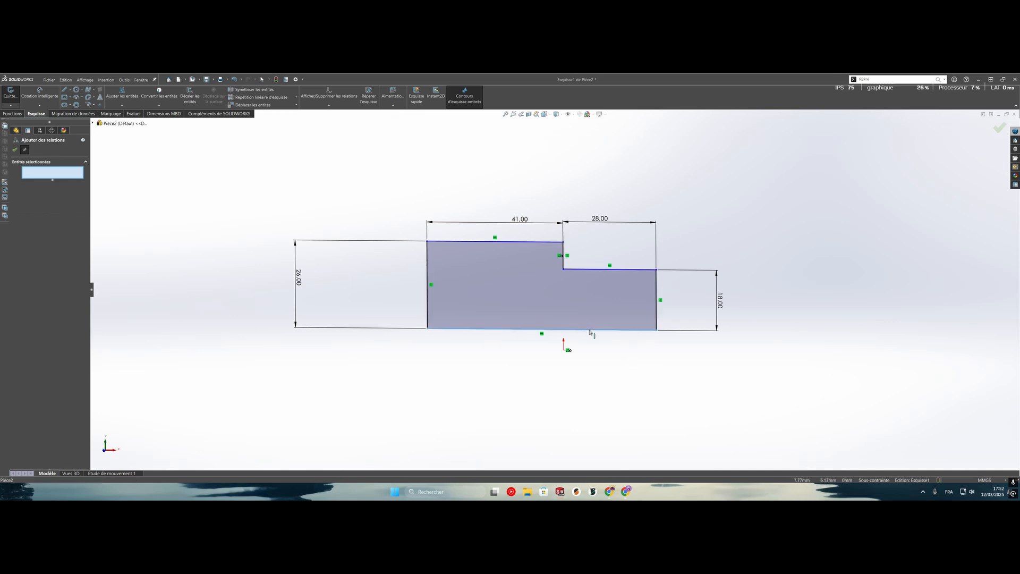
pyautogui.click(565, 351)
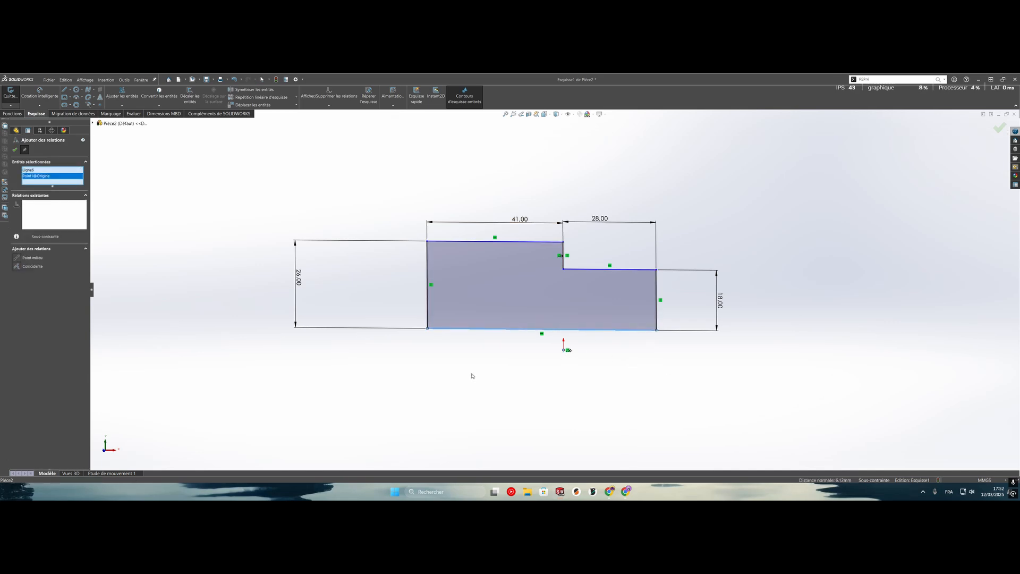
pyautogui.click(21, 266)
pyautogui.click(14, 150)
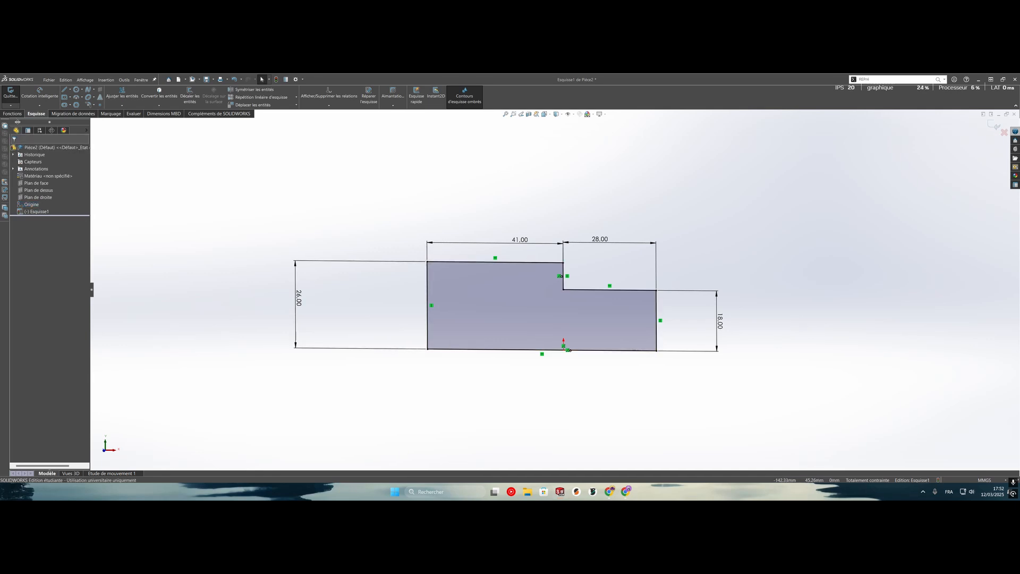
# - Revolve the stepped profile 360° as a boss about its bottom edge
pyautogui.click(12, 114)
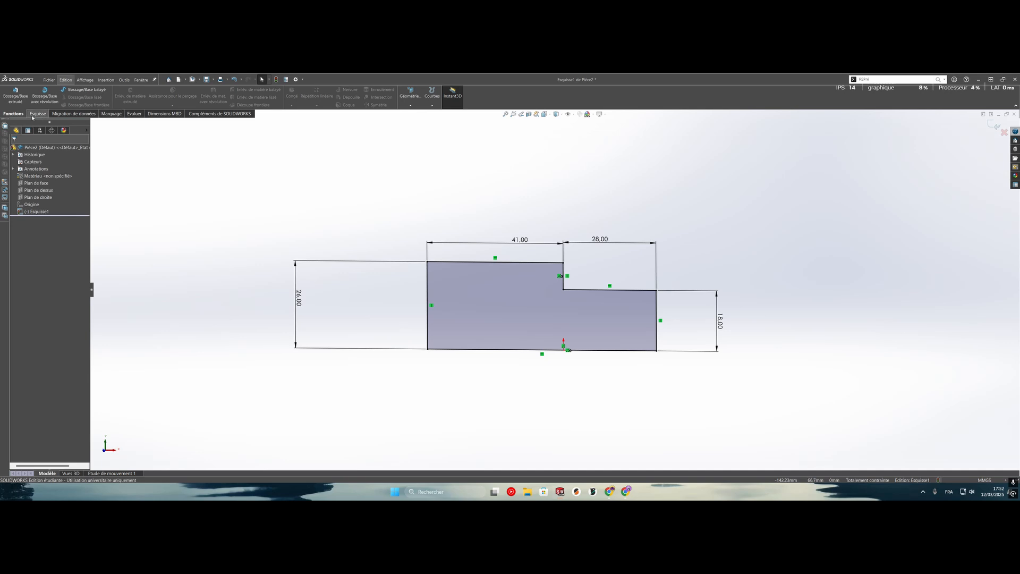
pyautogui.click(45, 97)
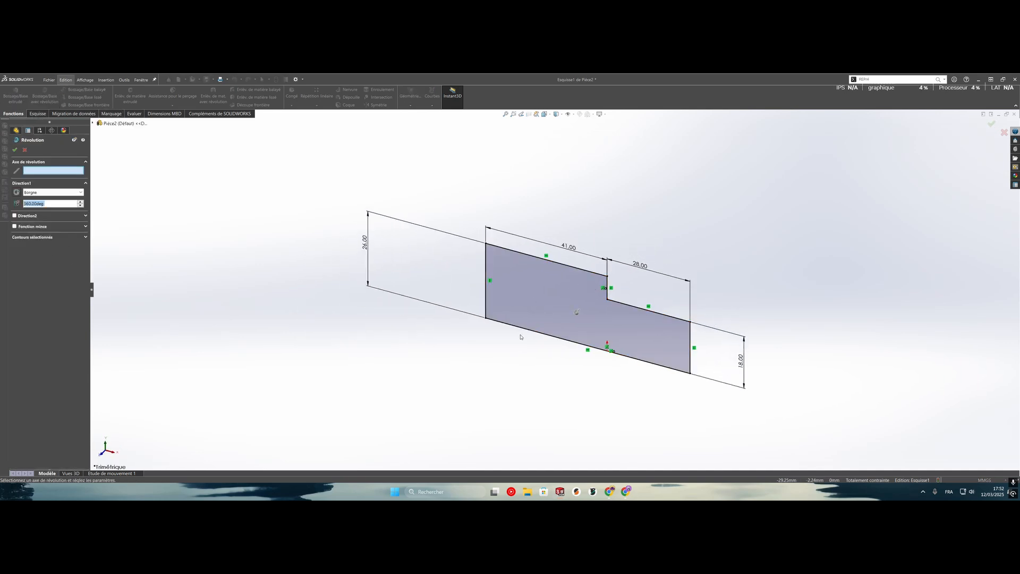
pyautogui.click(529, 330)
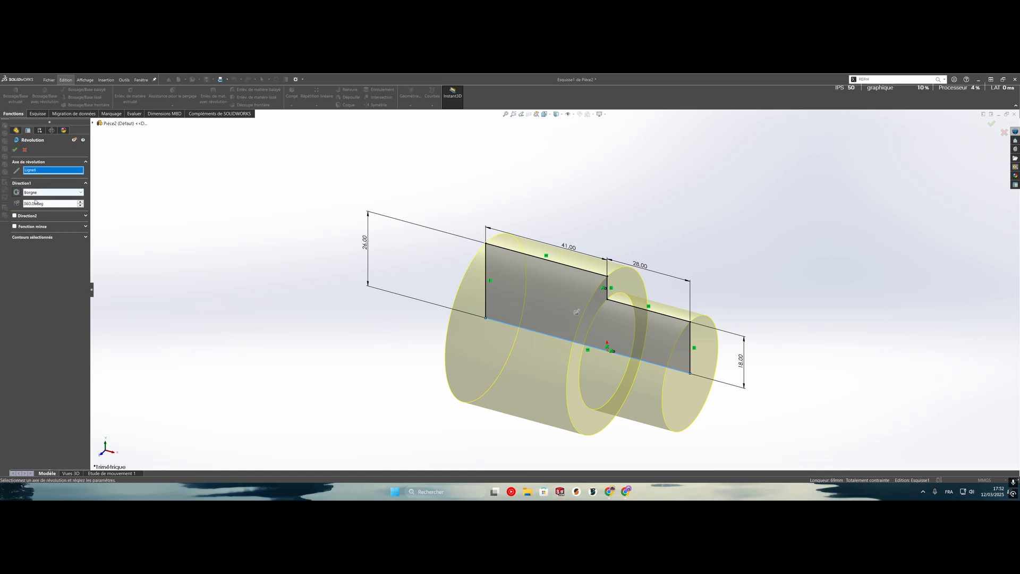
pyautogui.click(16, 150)
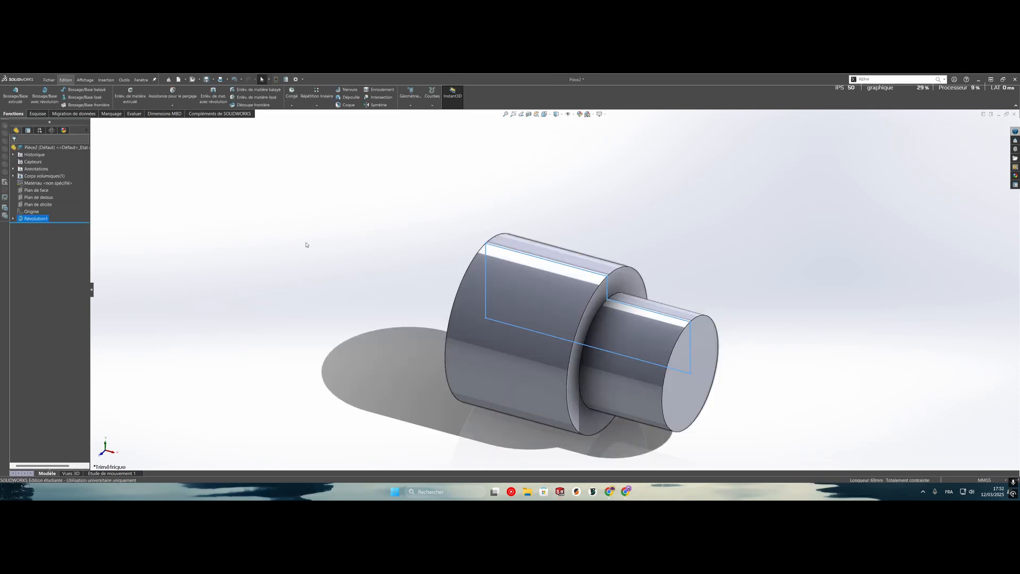
# - On the larger cylinder's flat end face, sketch a center rectangle about 40 x 56 mm centred on the origin
pyautogui.click(735, 387)
pyautogui.moveTo(739, 386)
pyautogui.mouseDown(button='middle')
pyautogui.moveTo(781, 364)
pyautogui.moveTo(759, 376)
pyautogui.moveTo(599, 334)
pyautogui.moveTo(629, 313)
pyautogui.moveTo(506, 317)
pyautogui.mouseUp(button='middle')
pyautogui.scroll(4, 758, 375)
pyautogui.scroll(-3, 599, 335)
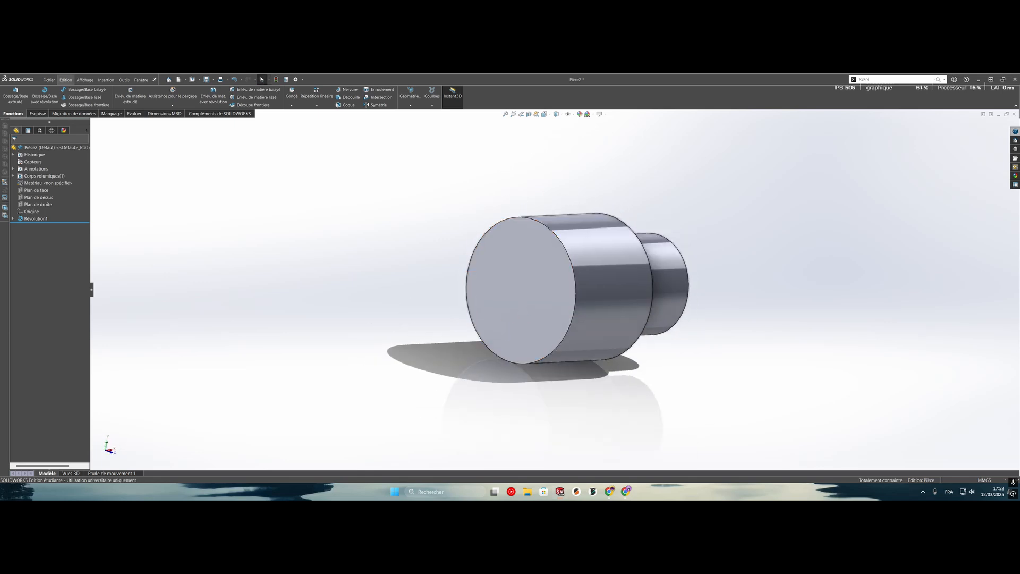
pyautogui.moveTo(419, 254); pyautogui.dragTo(558, 296, button='middle')
pyautogui.rightClick(558, 296)
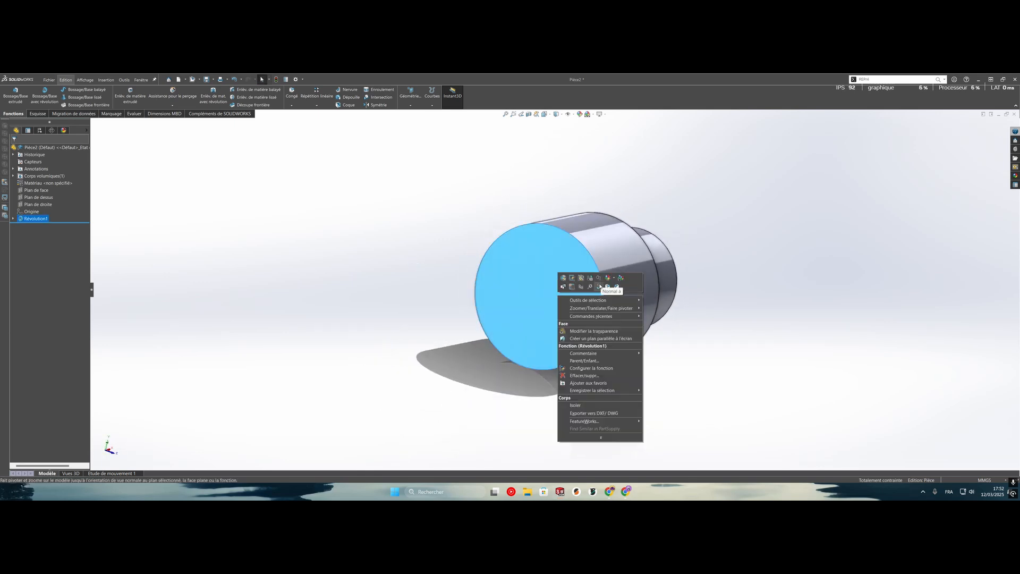
pyautogui.click(599, 287)
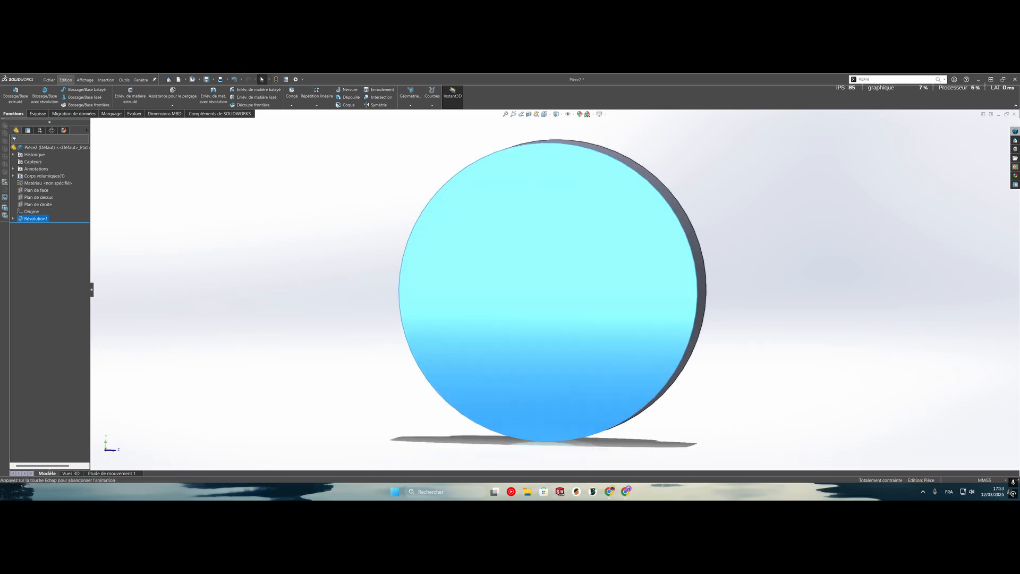
pyautogui.click(38, 114)
pyautogui.click(64, 98)
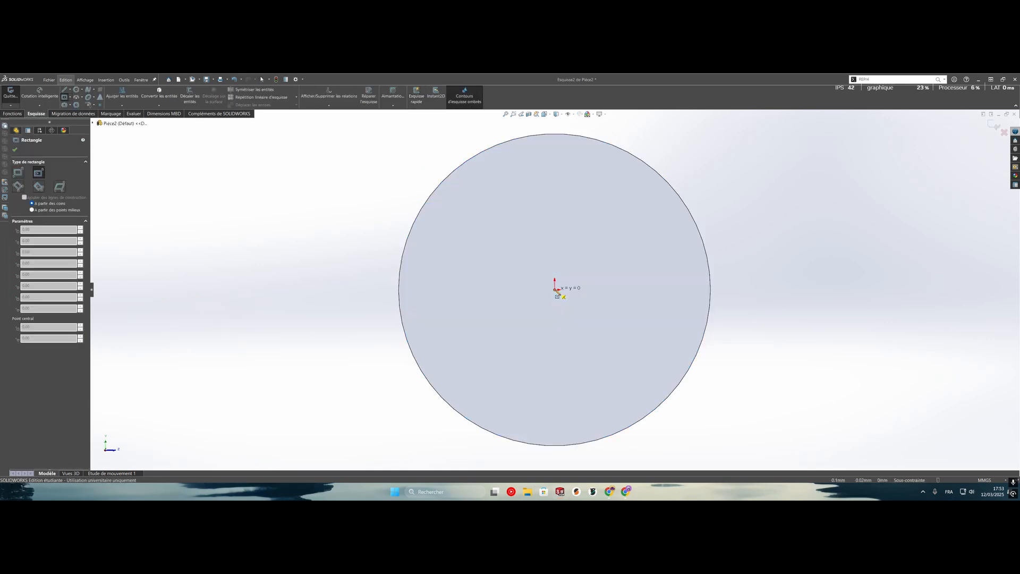
pyautogui.click(555, 289)
pyautogui.click(674, 122)
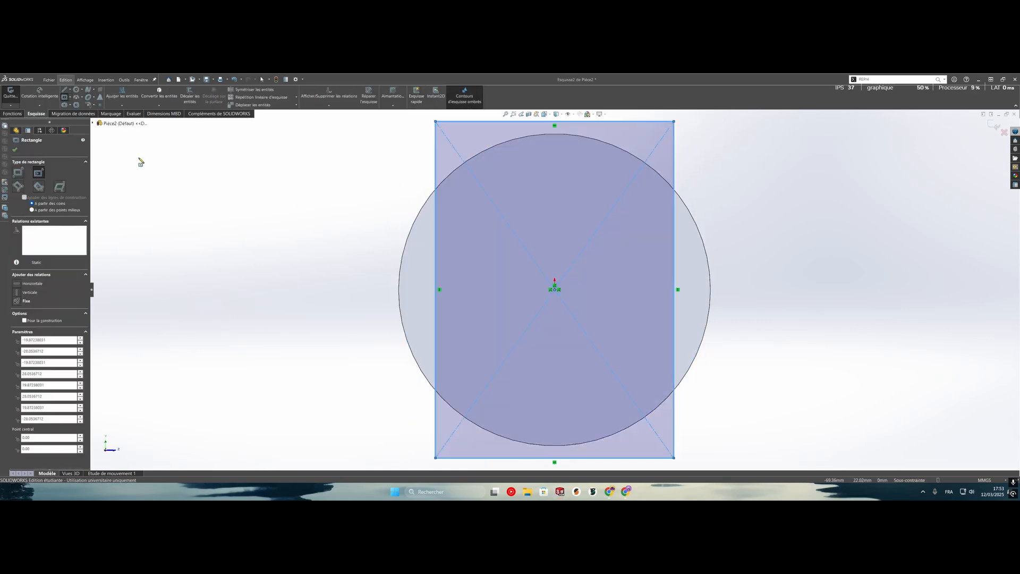
# - Dimension the rectangle's width and set it to 40 mm
pyautogui.click(41, 100)
pyautogui.scroll(4, 601, 247)
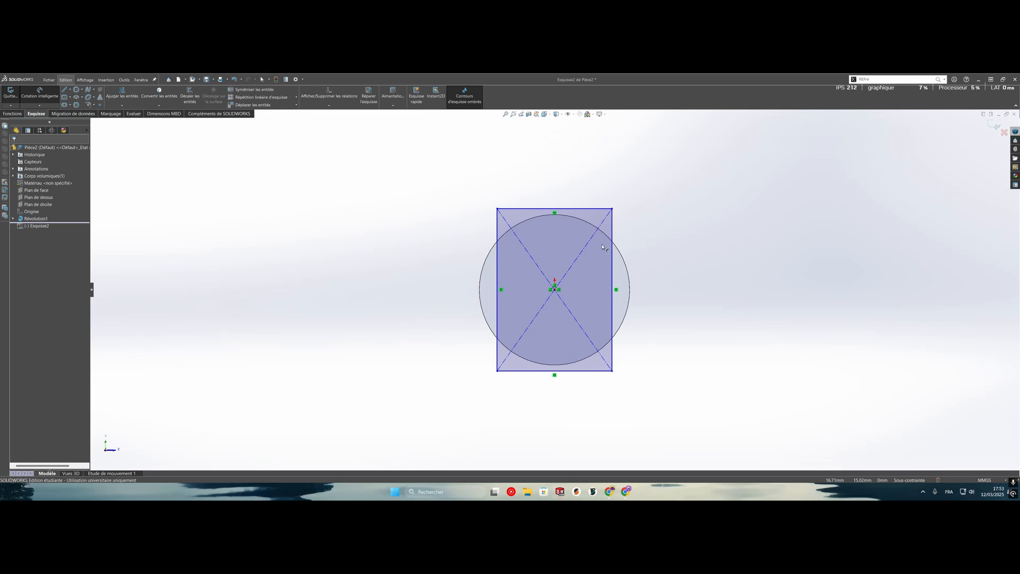
pyautogui.click(574, 211)
pyautogui.click(569, 185)
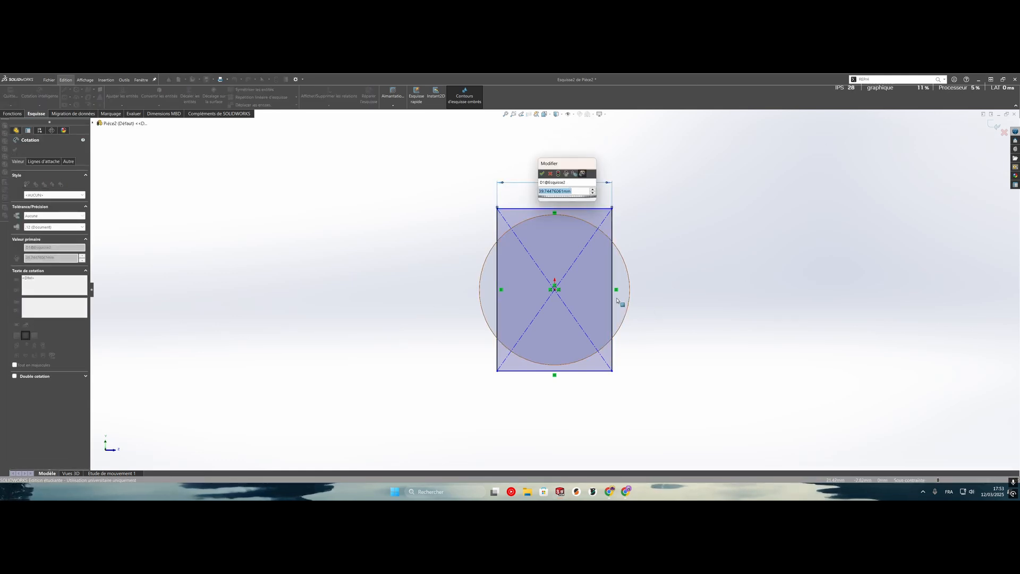
pyautogui.write('40')
pyautogui.press('Return')
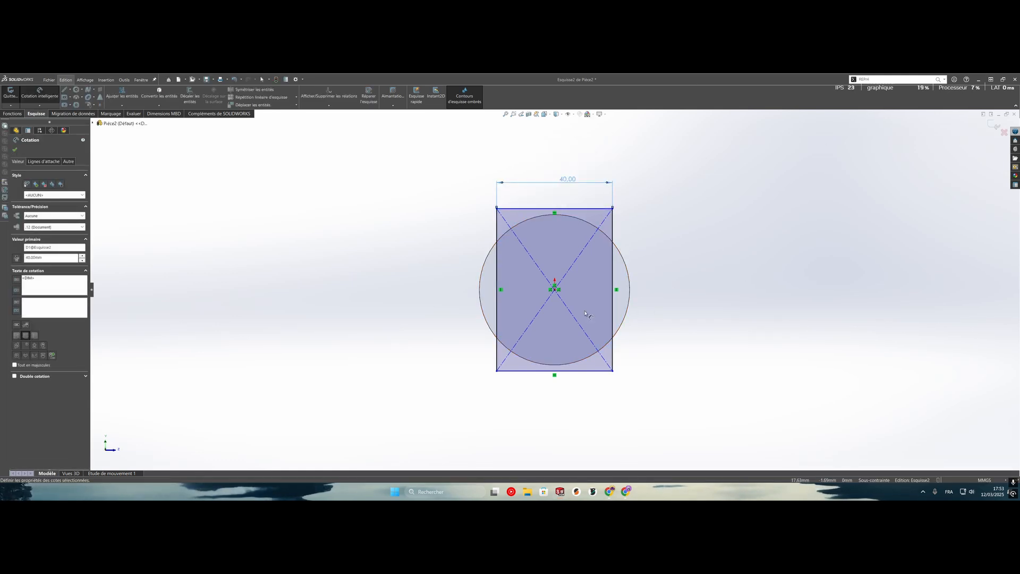
# - Dimension the rectangle's height and set it to 55 mm
pyautogui.click(498, 257)
pyautogui.click(460, 298)
pyautogui.write('55')
pyautogui.press('Return')
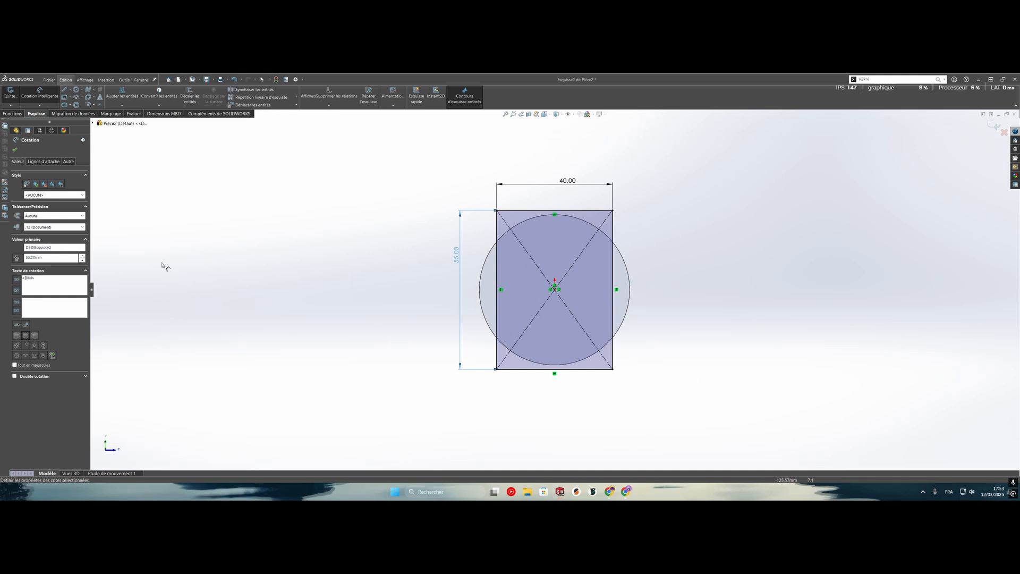
pyautogui.click(15, 149)
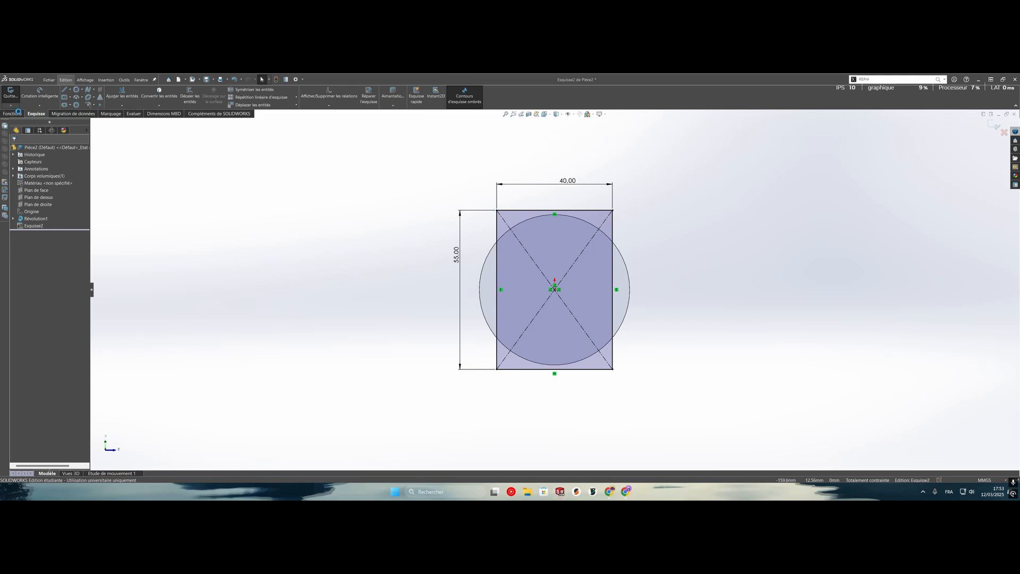
# - Cut away the material outside the rectangle on the larger cylinder with a 10 mm blind extruded cut, flipping the side to cut
pyautogui.click(12, 113)
pyautogui.click(133, 101)
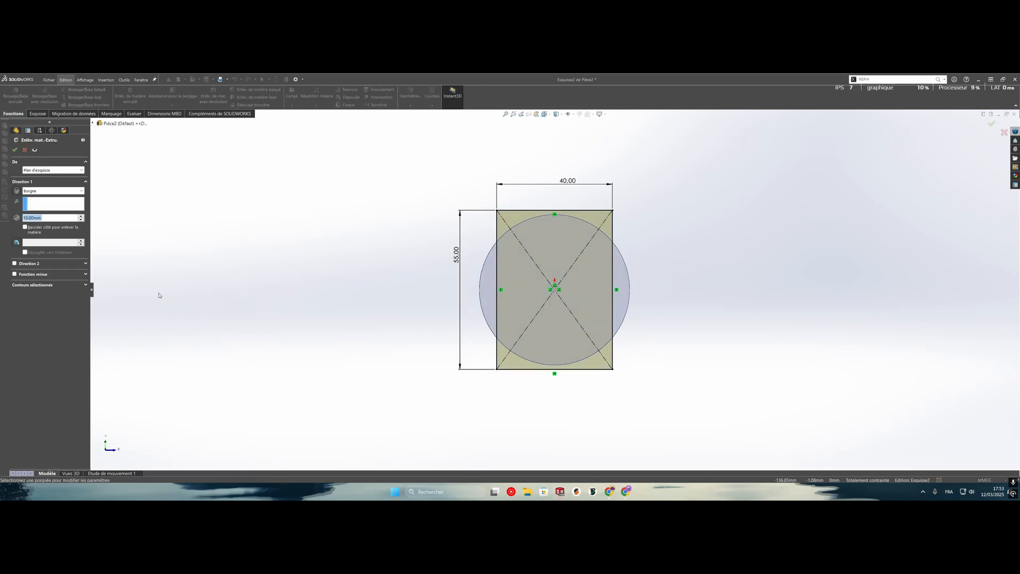
pyautogui.click(24, 227)
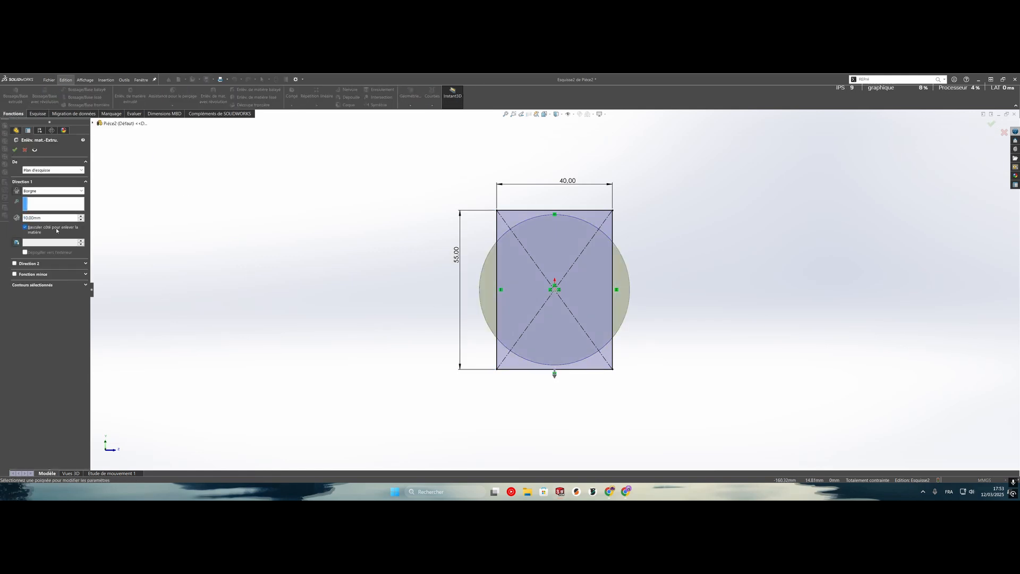
pyautogui.click(15, 150)
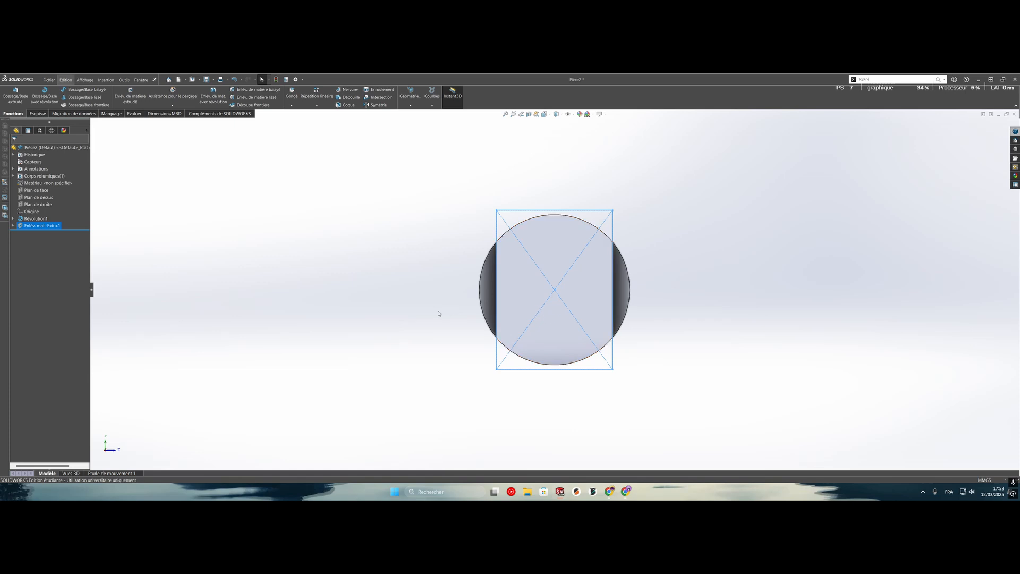
pyautogui.click(390, 287)
pyautogui.moveTo(390, 287); pyautogui.dragTo(538, 298, button='middle')
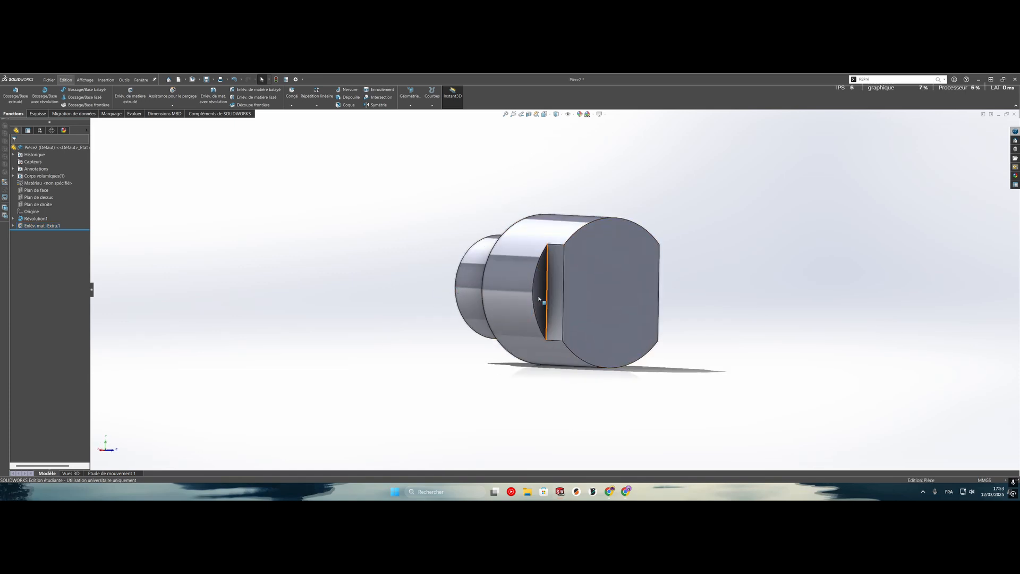
# - Edit the extruded cut and set its blind depth to 40 mm
pyautogui.click(23, 227)
pyautogui.click(24, 208)
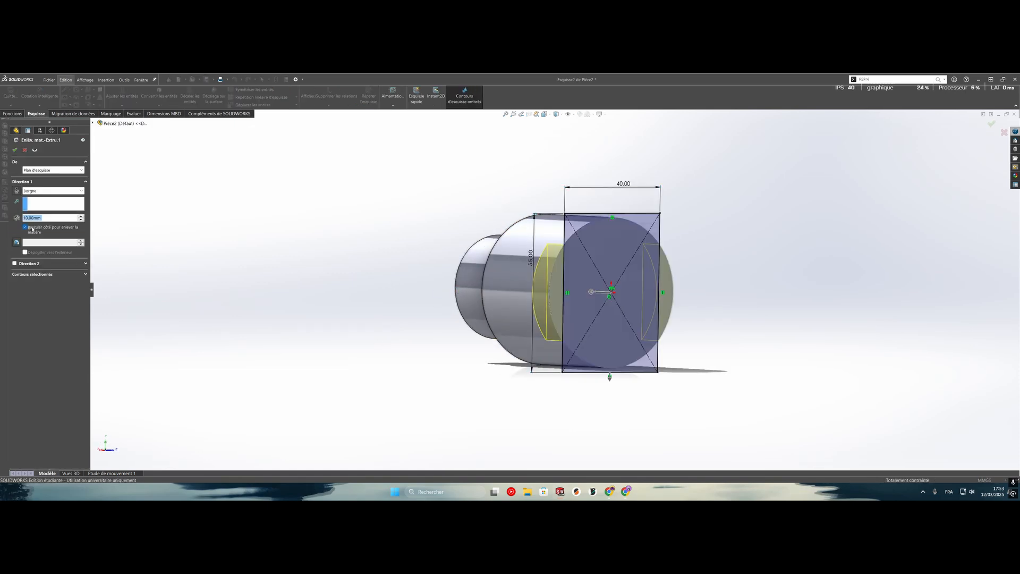
pyautogui.write('40')
pyautogui.moveTo(234, 257); pyautogui.dragTo(325, 310, button='middle')
pyautogui.scroll(-5, 553, 330)
pyautogui.moveTo(553, 329); pyautogui.dragTo(588, 319, button='middle')
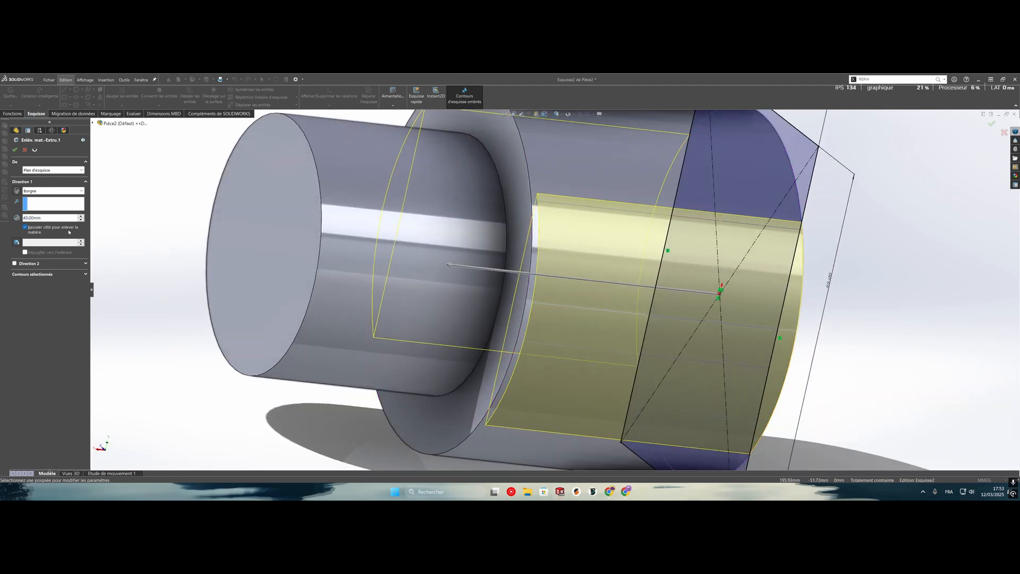
# - Change the cut's end condition to up to surface, ending at the annular shoulder face beside the smaller cylinder, and accept it
pyautogui.click(41, 191)
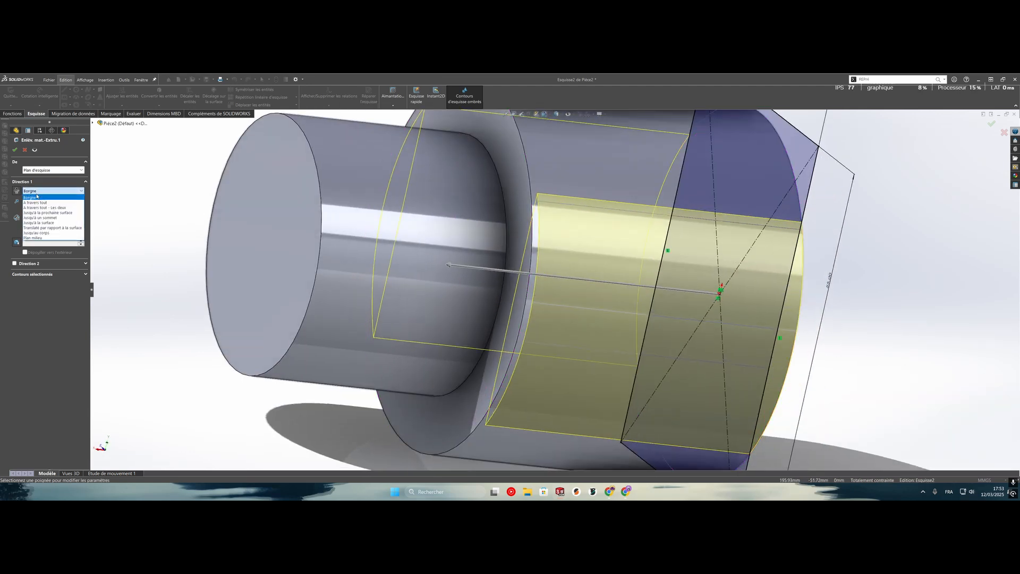
pyautogui.click(40, 223)
pyautogui.click(501, 234)
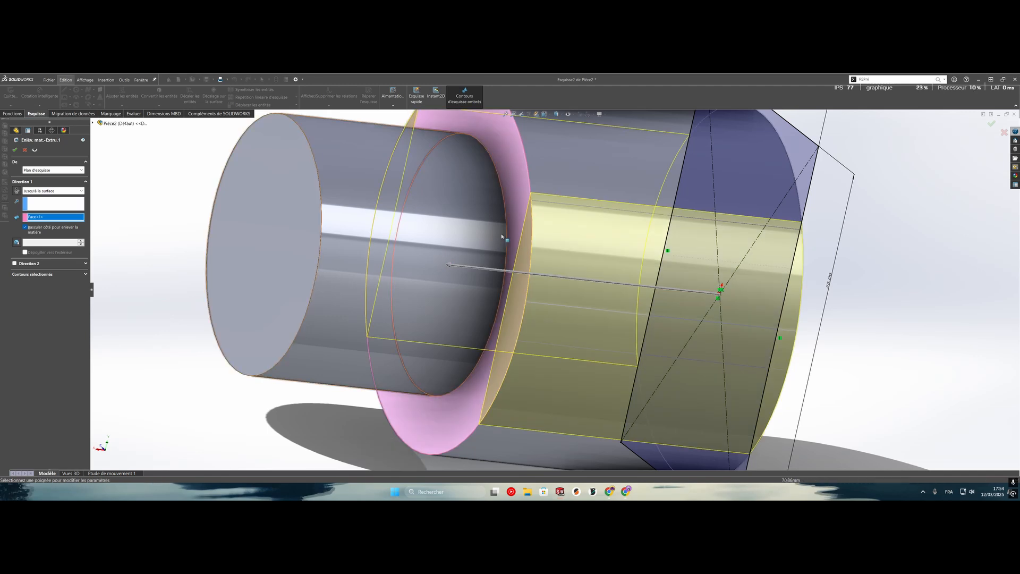
pyautogui.scroll(4, 510, 283)
pyautogui.moveTo(510, 284); pyautogui.dragTo(552, 284, button='middle')
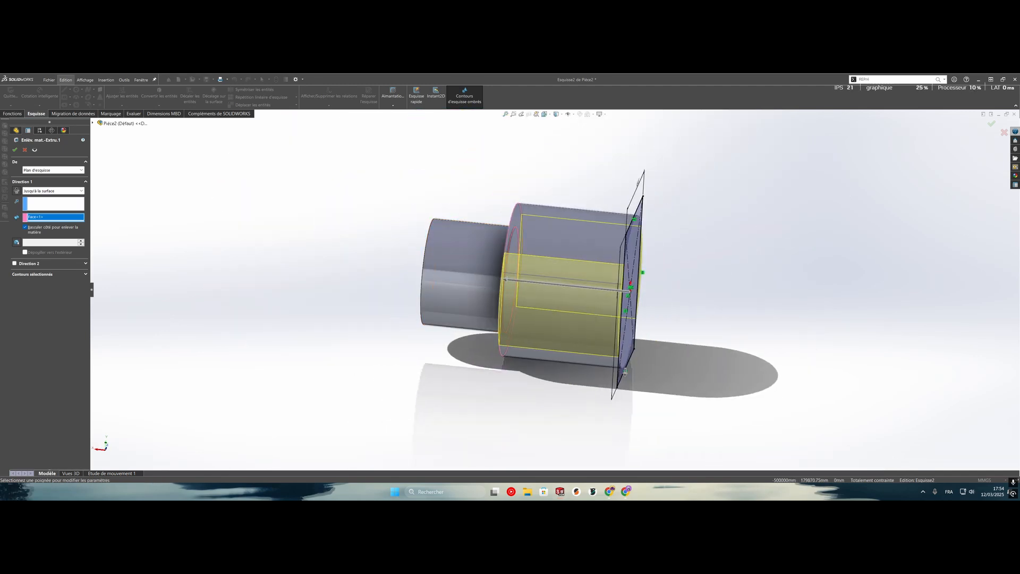
pyautogui.click(15, 149)
pyautogui.moveTo(371, 324); pyautogui.dragTo(516, 442, button='middle')
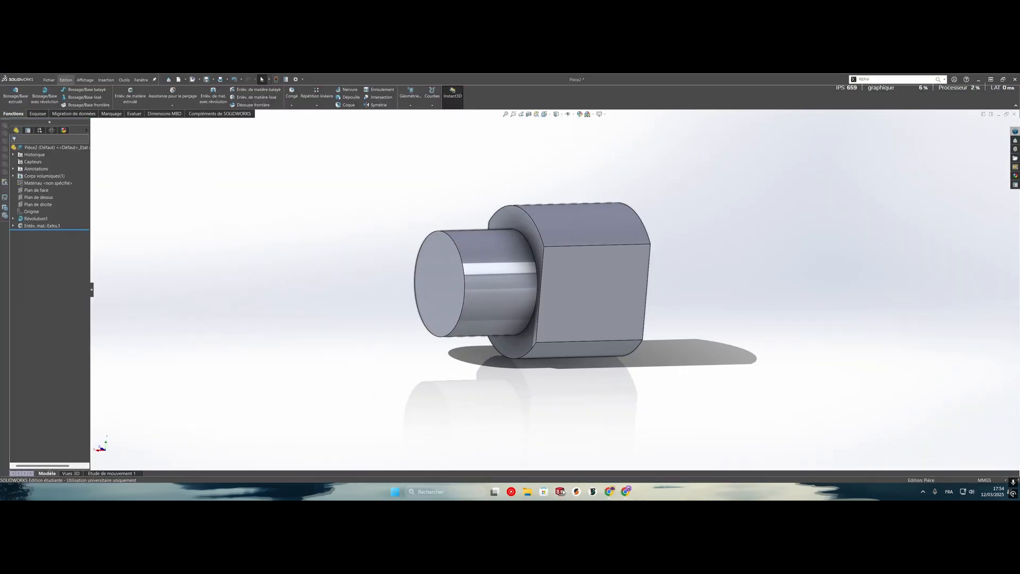
# - Switch to the CHAPPE reference part and measure the distance between the fork's two opposite outer flats
pyautogui.moveTo(559, 493)
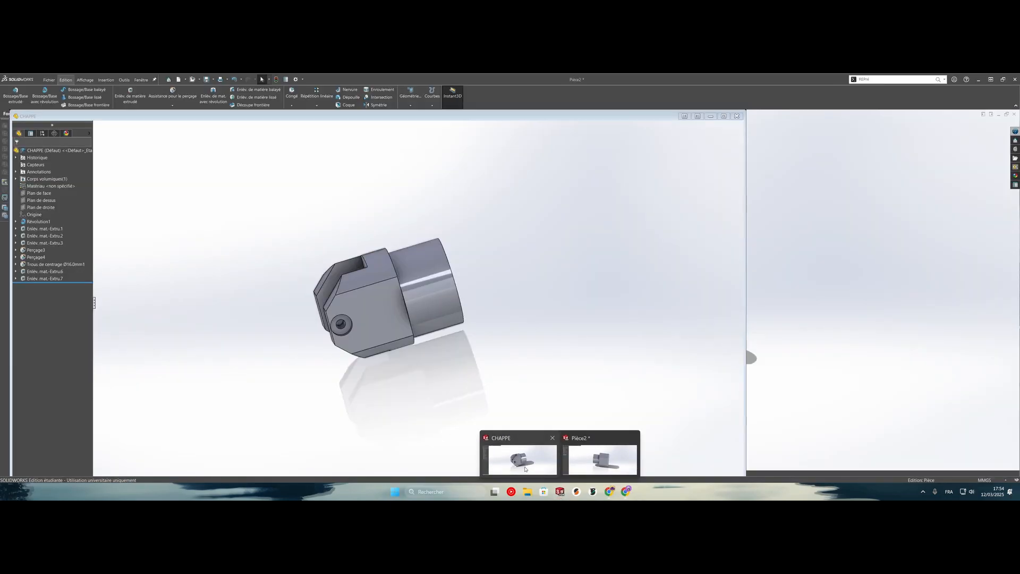
pyautogui.click(525, 469)
pyautogui.moveTo(525, 396); pyautogui.dragTo(568, 340, button='middle')
pyautogui.scroll(-3, 545, 263)
pyautogui.moveTo(539, 265); pyautogui.dragTo(551, 270, button='middle')
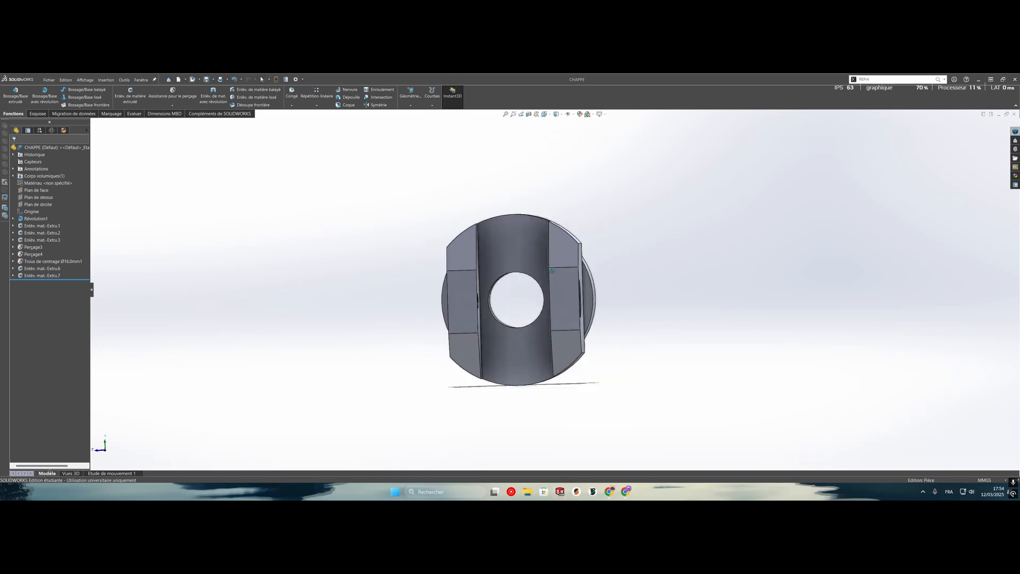
pyautogui.click(133, 113)
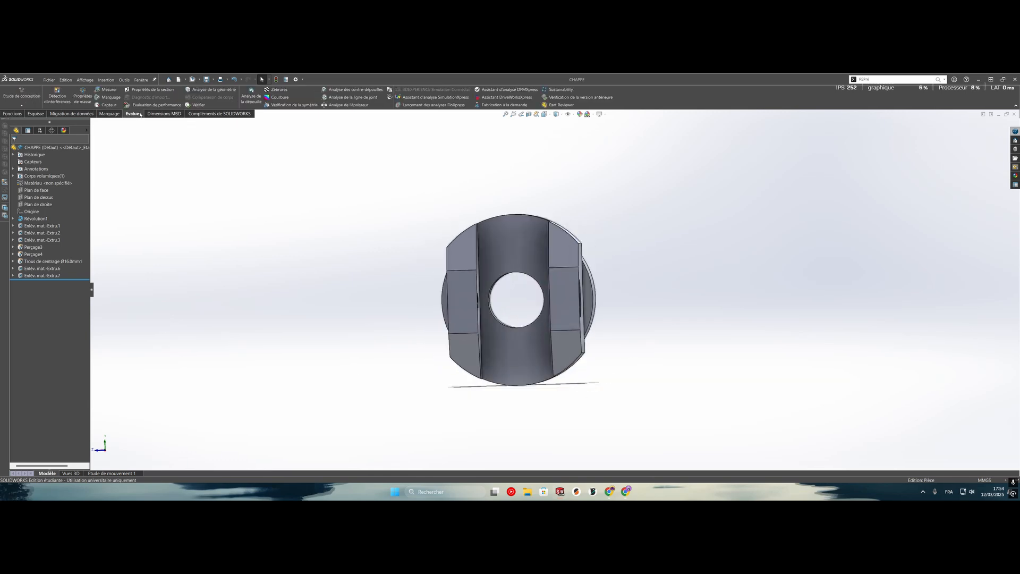
pyautogui.click(109, 89)
pyautogui.moveTo(404, 205)
pyautogui.mouseDown(button='middle')
pyautogui.moveTo(429, 214)
pyautogui.moveTo(396, 215)
pyautogui.mouseUp(button='middle')
pyautogui.click(449, 282)
pyautogui.moveTo(449, 284); pyautogui.dragTo(553, 297, button='middle')
pyautogui.click(538, 272)
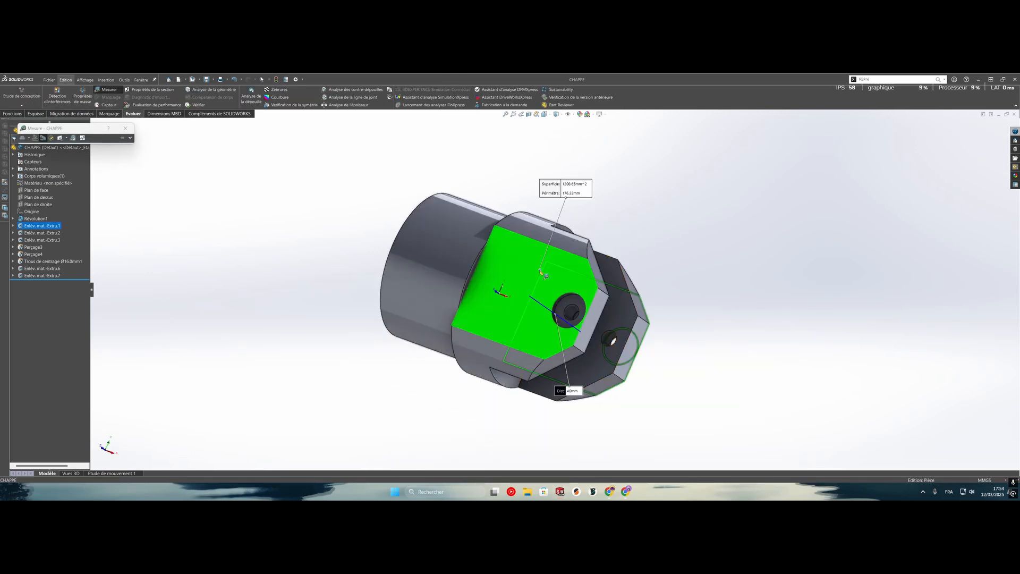
pyautogui.moveTo(584, 252); pyautogui.dragTo(520, 328, button='middle')
pyautogui.press('Escape')
# - Measure the outer diameter of the CHAPPE part's threaded cylindrical end
pyautogui.moveTo(593, 253); pyautogui.dragTo(553, 250, button='middle')
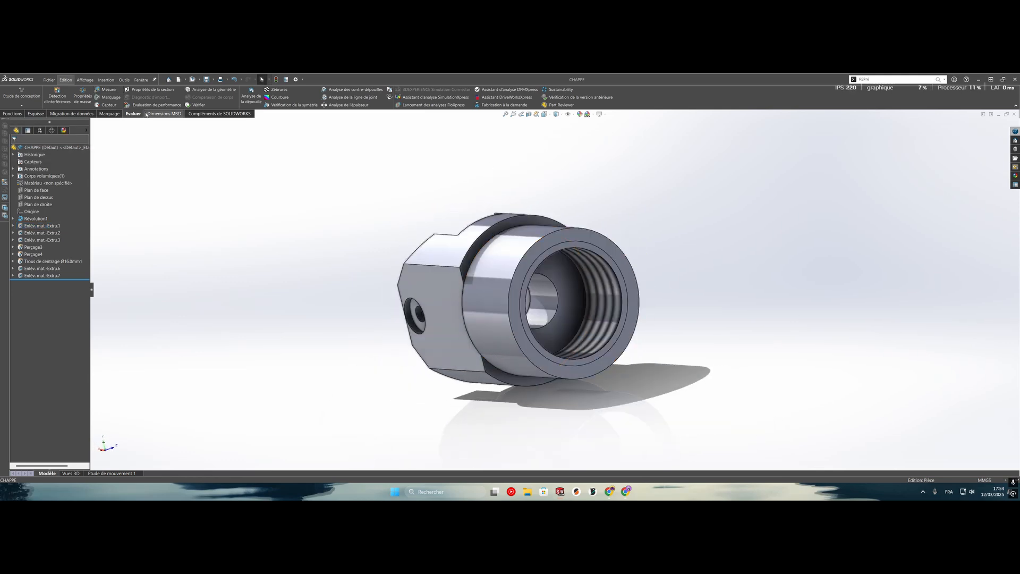
pyautogui.click(109, 89)
pyautogui.click(507, 260)
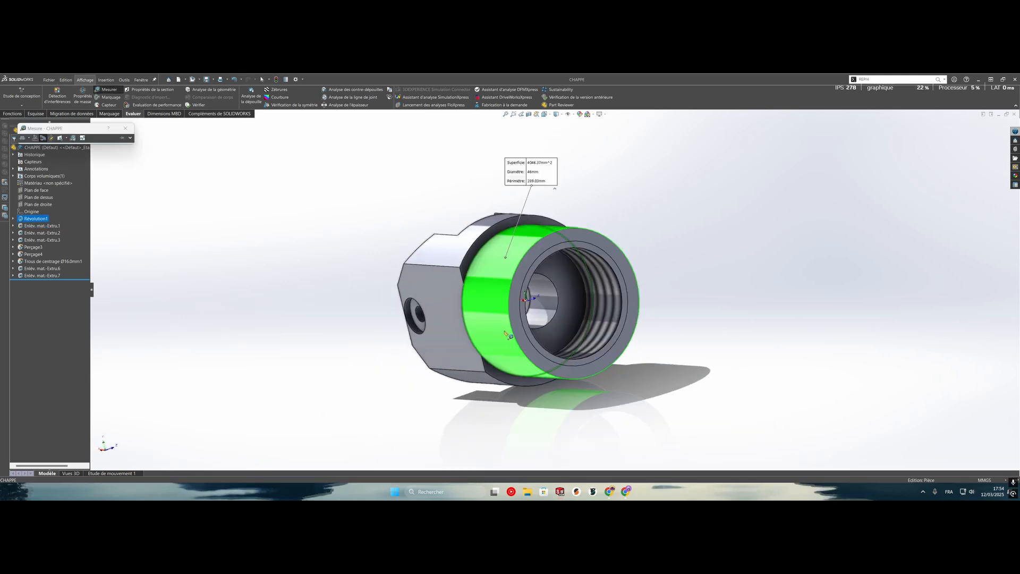
pyautogui.moveTo(508, 333); pyautogui.dragTo(536, 377, button='middle')
pyautogui.press('Escape')
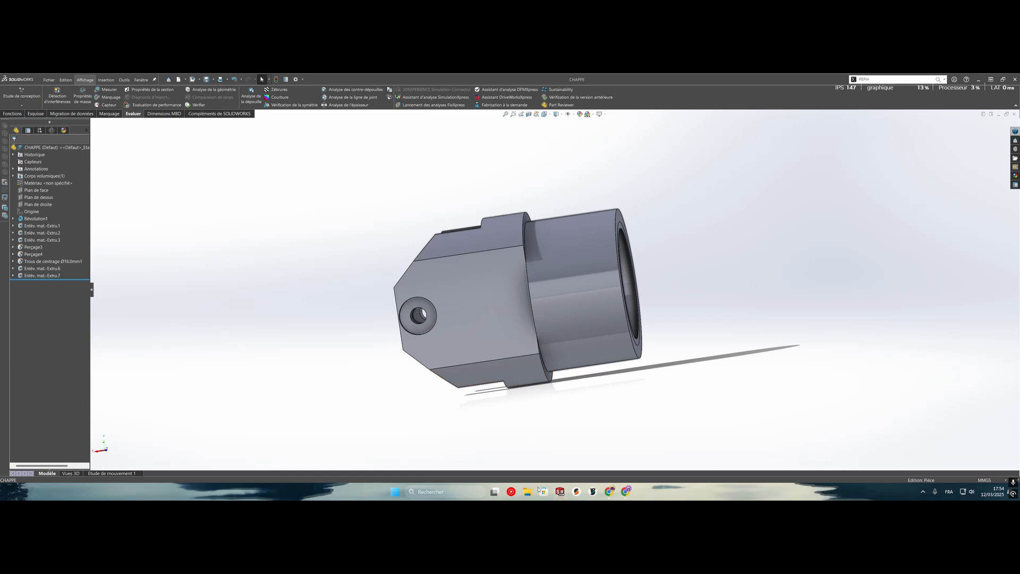
# - Switch back to the Pièce2 part and set the smaller cylinder's radius in the revolve to 23 mm
pyautogui.moveTo(558, 492)
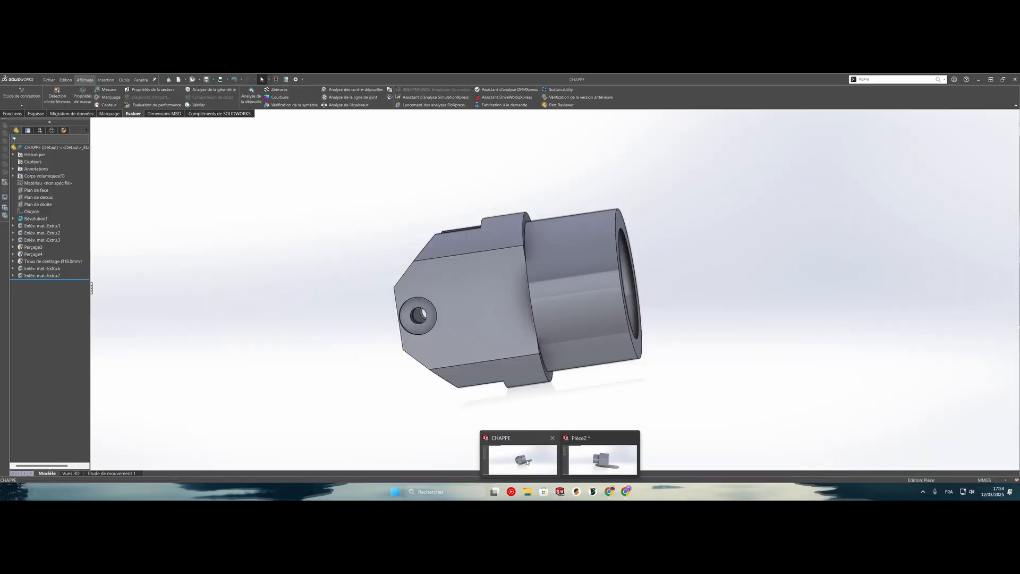
pyautogui.click(604, 461)
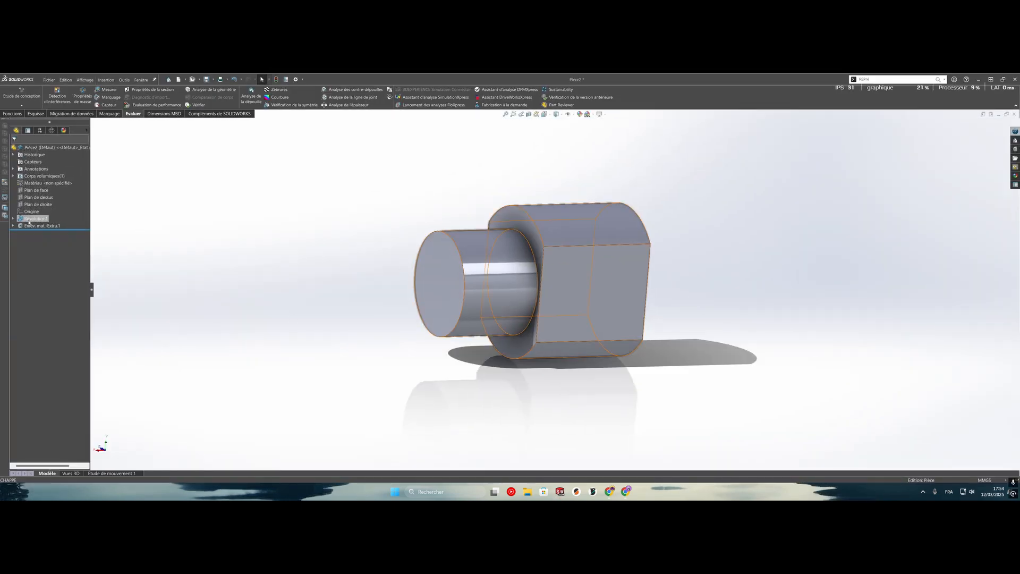
pyautogui.click(19, 219)
pyautogui.moveTo(481, 234); pyautogui.dragTo(449, 263, button='middle')
pyautogui.scroll(-3, 447, 223)
pyautogui.scroll(4, 448, 226)
pyautogui.doubleClick(429, 267)
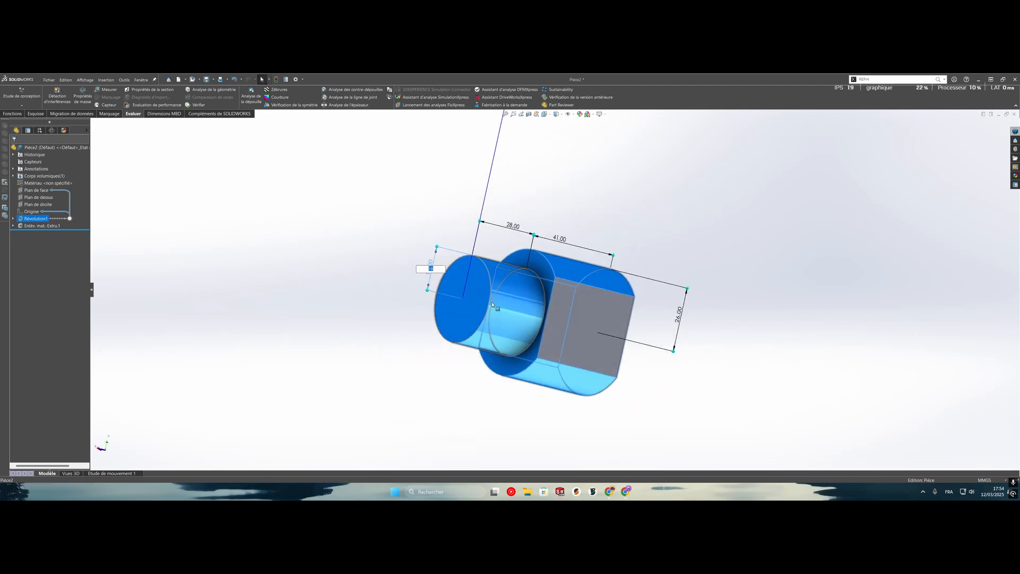
pyautogui.write('23')
pyautogui.press('Return')
pyautogui.click(109, 89)
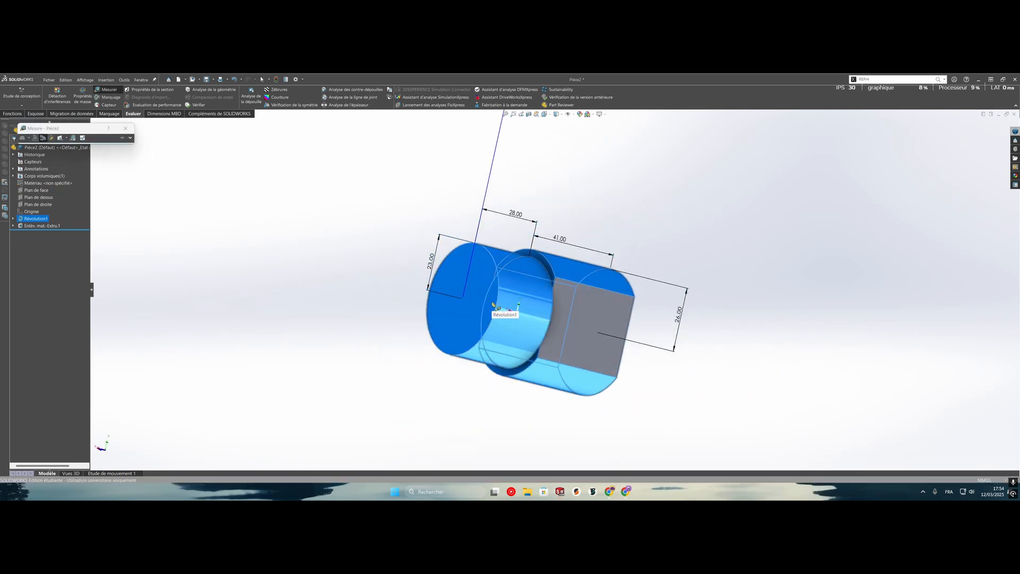
pyautogui.click(125, 129)
pyautogui.moveTo(353, 314); pyautogui.dragTo(319, 314, button='middle')
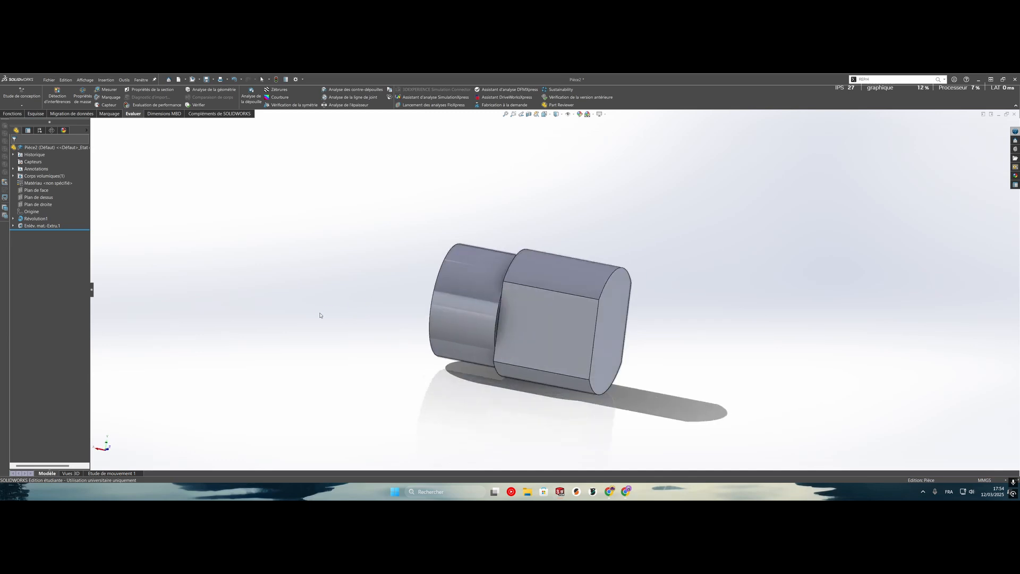
# - On Plan de dessus, sketch a center rectangle about 64 x 27 mm centred on the midpoint of the flattened end's outer edge
pyautogui.scroll(-5, 571, 351)
pyautogui.scroll(1, 553, 348)
pyautogui.moveTo(571, 351); pyautogui.dragTo(507, 255, button='middle')
pyautogui.click(23, 196)
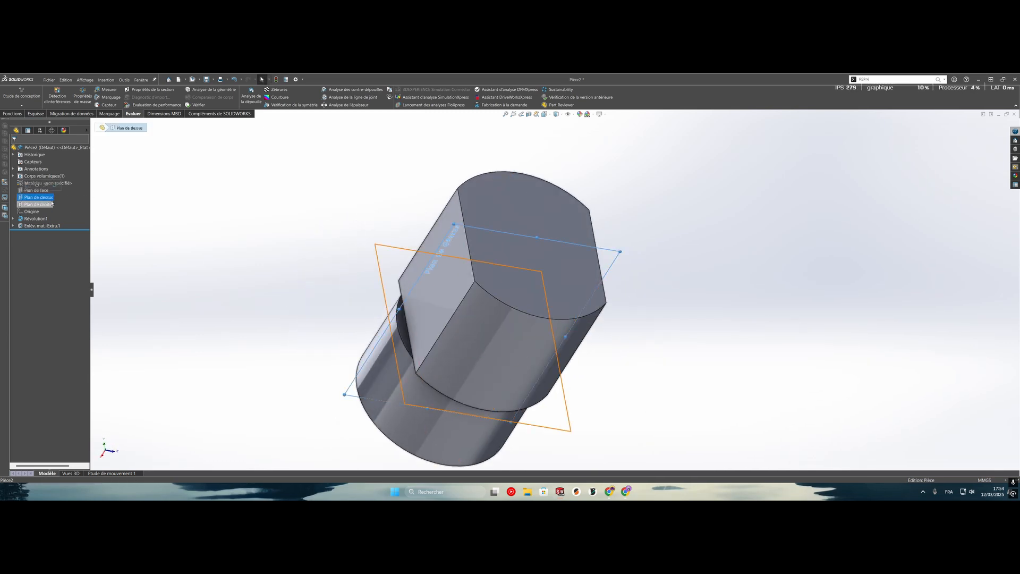
pyautogui.click(33, 186)
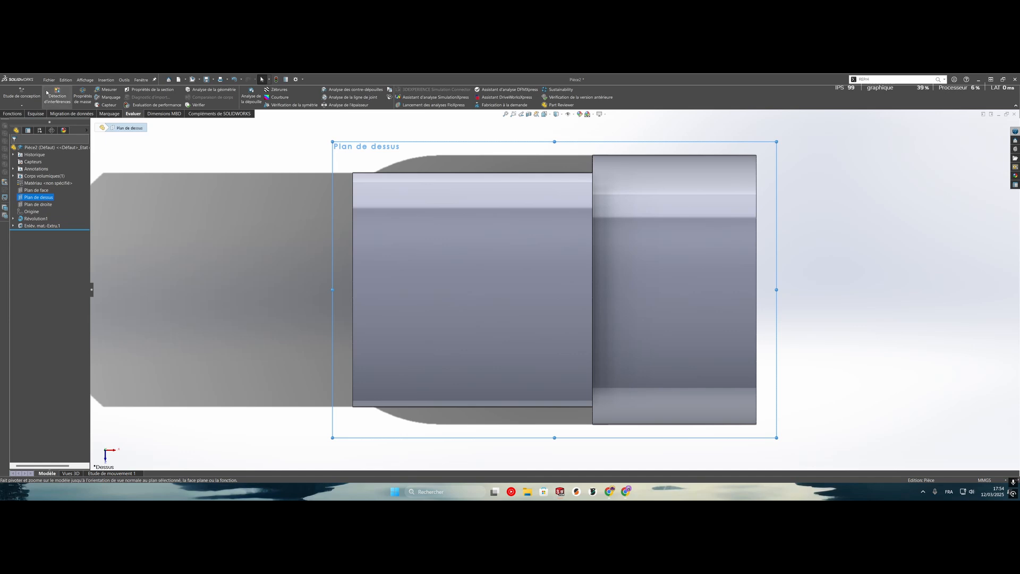
pyautogui.click(36, 114)
pyautogui.click(64, 98)
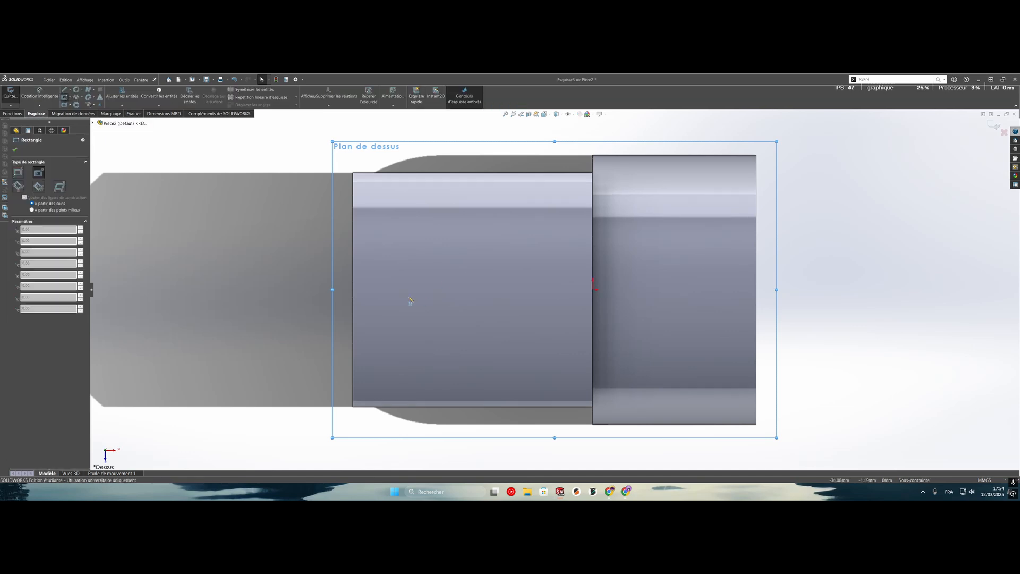
pyautogui.click(352, 290)
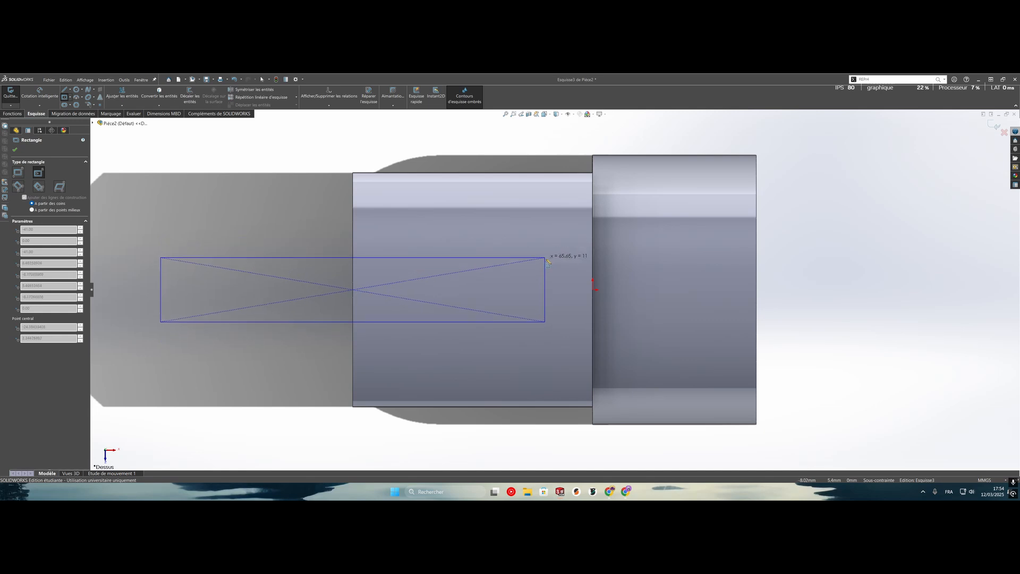
pyautogui.click(540, 211)
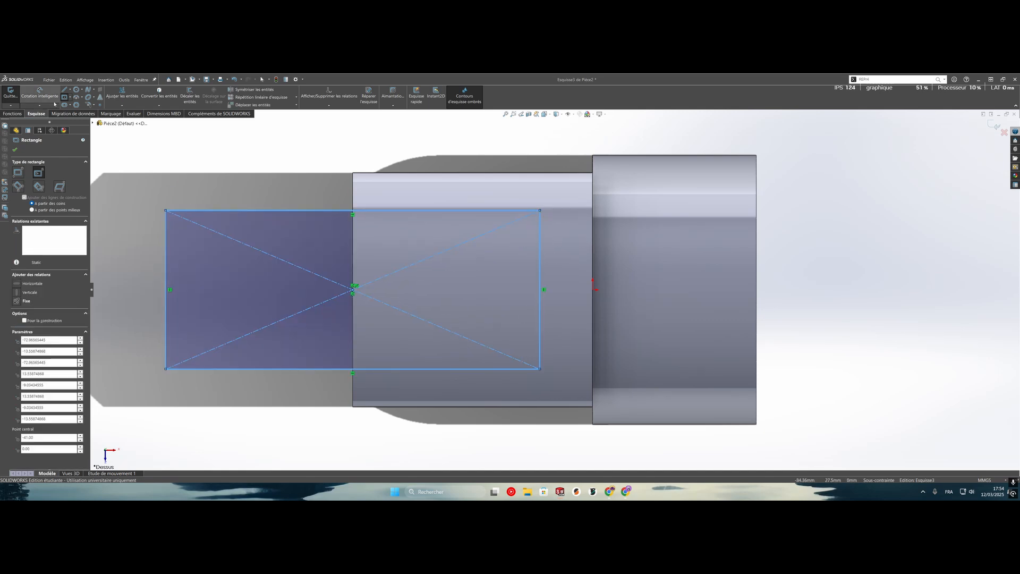
pyautogui.click(13, 113)
pyautogui.click(45, 98)
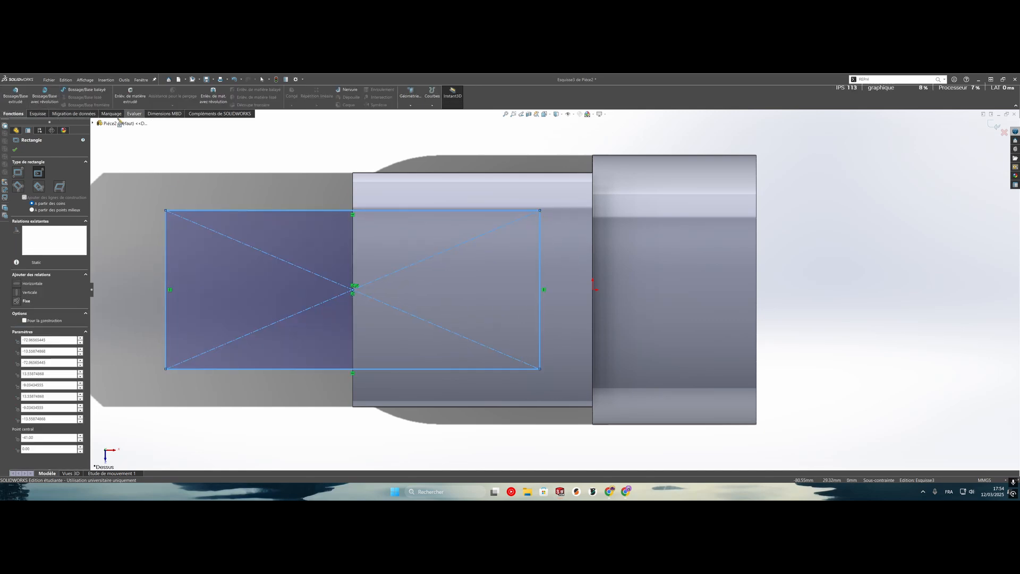
pyautogui.click(25, 150)
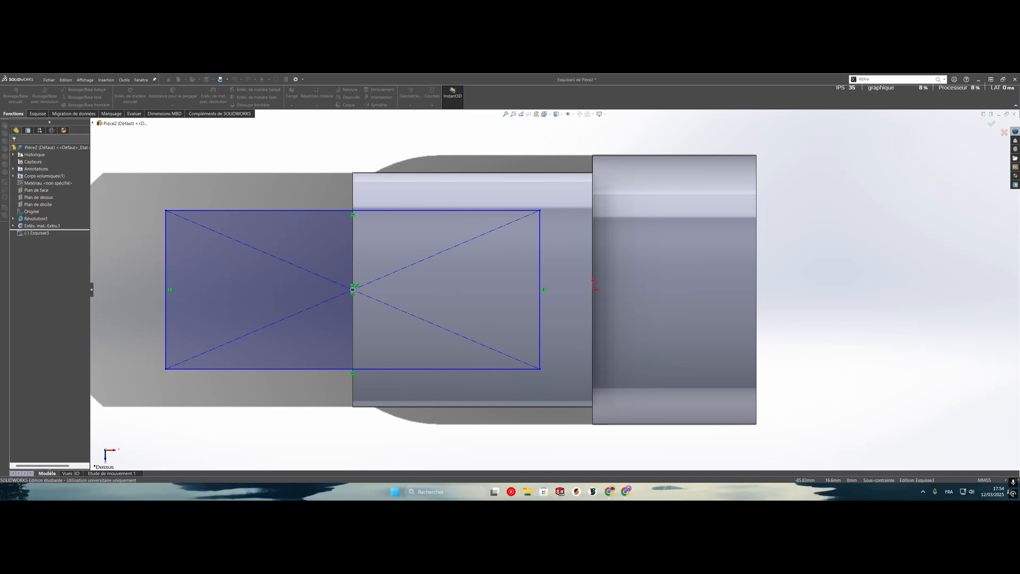
# - Dimension the rectangle's height across the part and set it to 22 mm
pyautogui.click(38, 113)
pyautogui.click(40, 95)
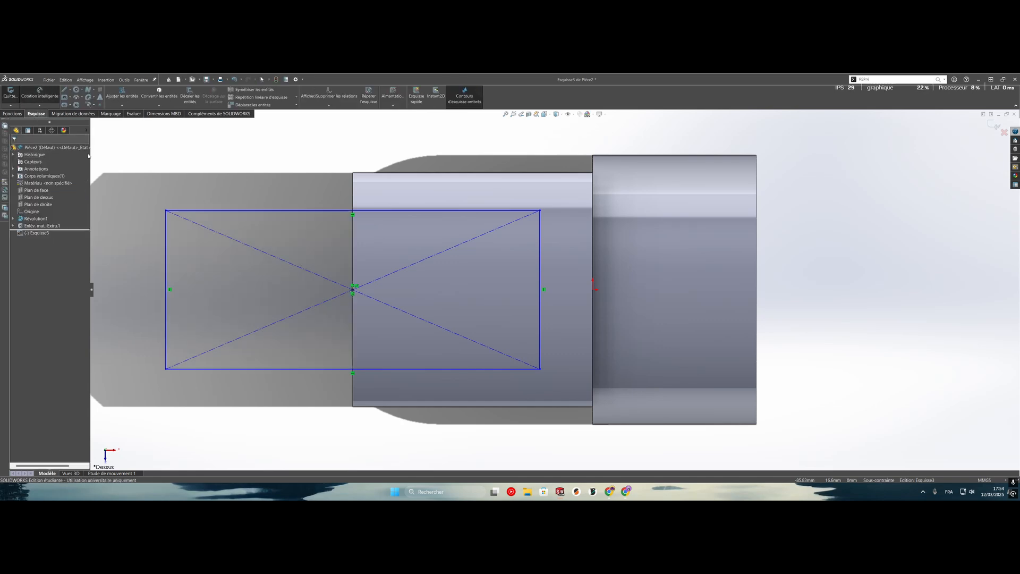
pyautogui.click(167, 252)
pyautogui.click(151, 251)
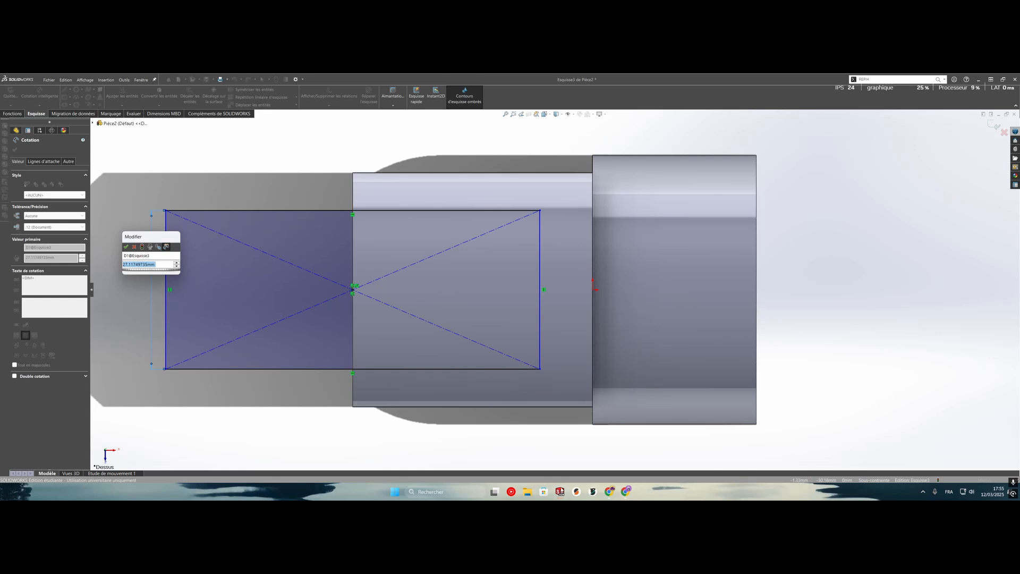
pyautogui.write('22')
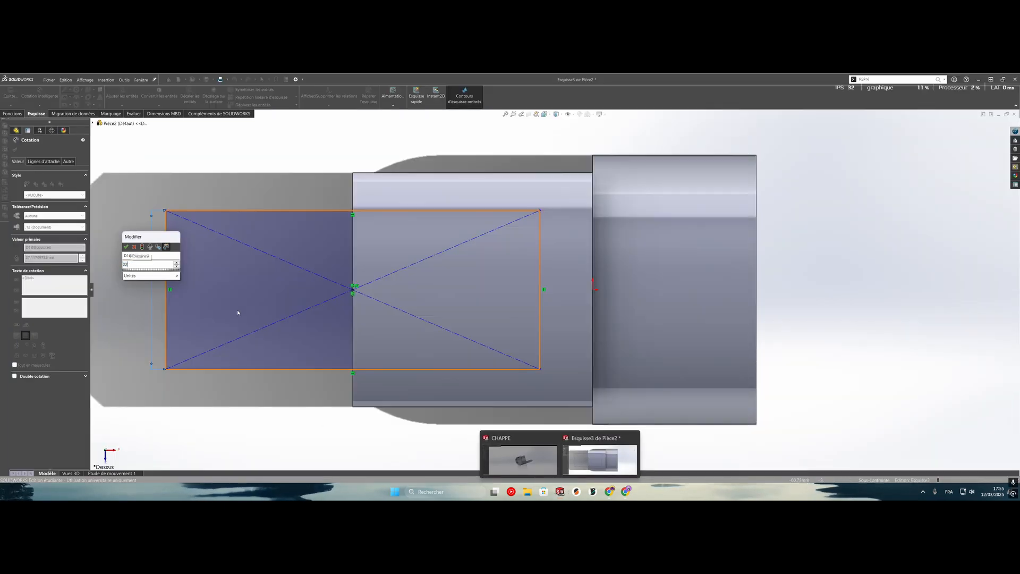
pyautogui.press('Return')
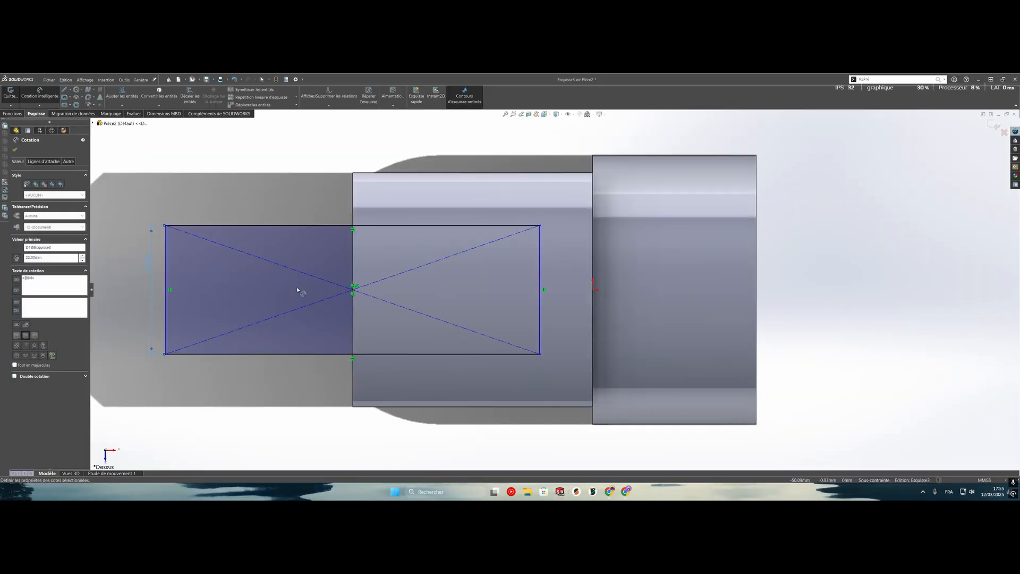
# - Dimension the slot rectangle's length along the part's axis
pyautogui.click(301, 225)
pyautogui.click(372, 150)
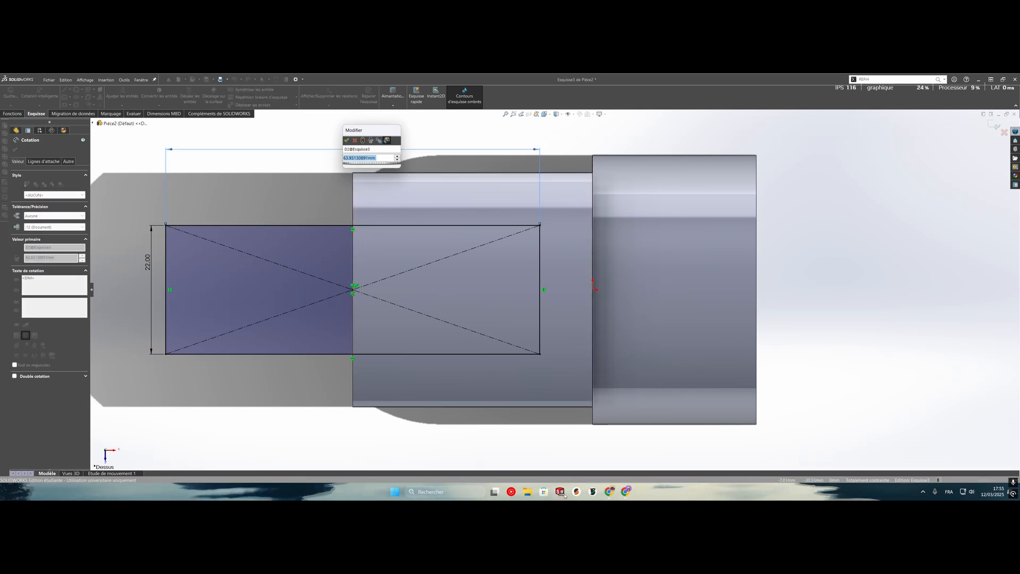
pyautogui.moveTo(560, 492)
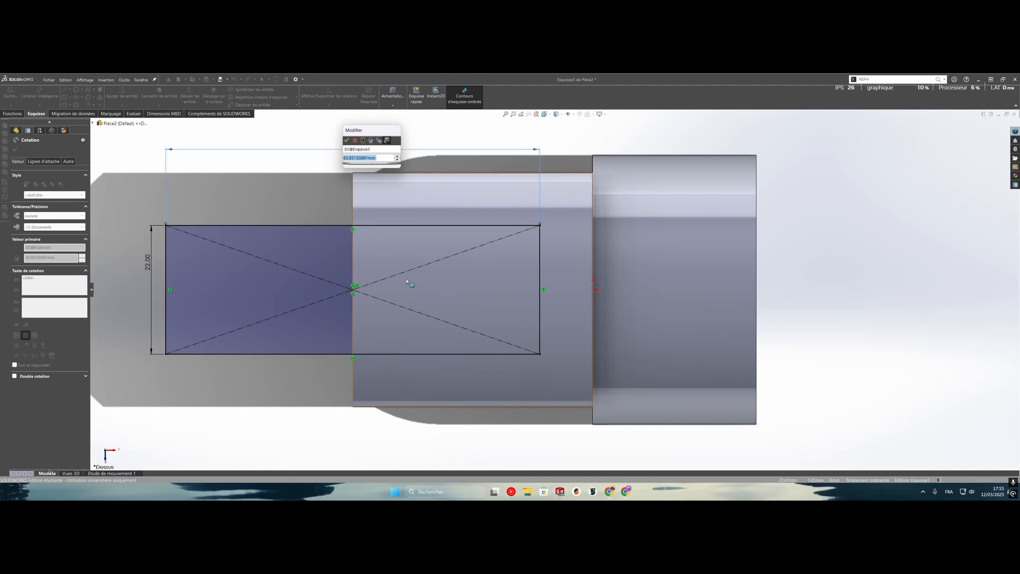
pyautogui.press('Escape')
pyautogui.press('Escape')
# - Measure the fork slot's depth on the CHAPPE part and return to the Pièce2 sketch
pyautogui.click(559, 491)
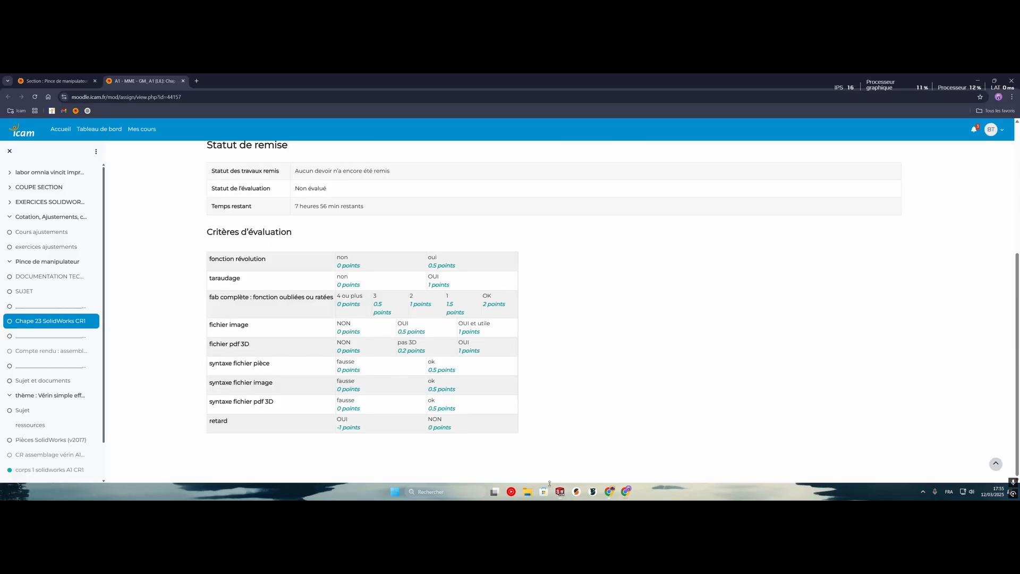
pyautogui.click(560, 491)
pyautogui.moveTo(560, 492)
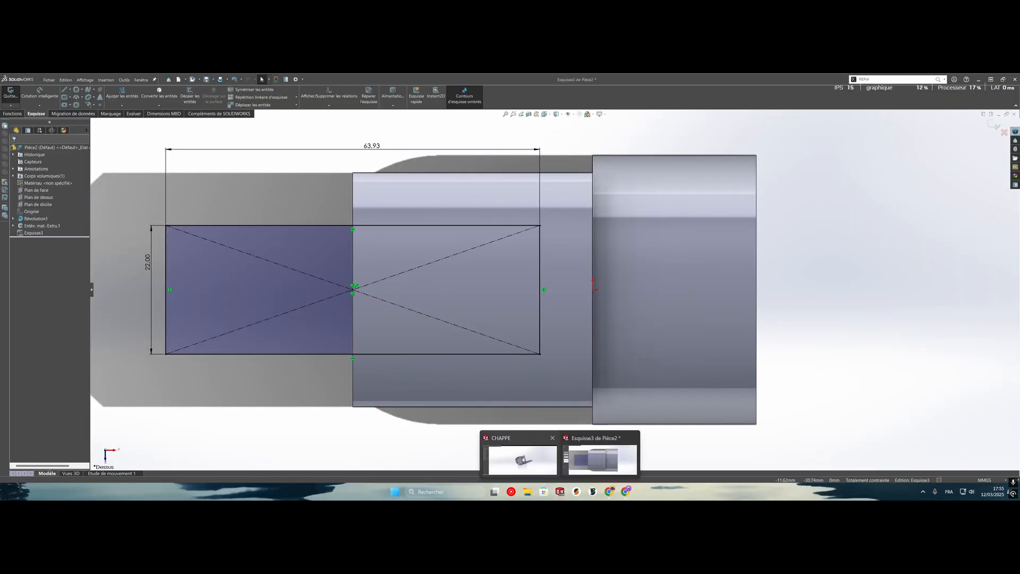
pyautogui.click(600, 455)
pyautogui.click(134, 113)
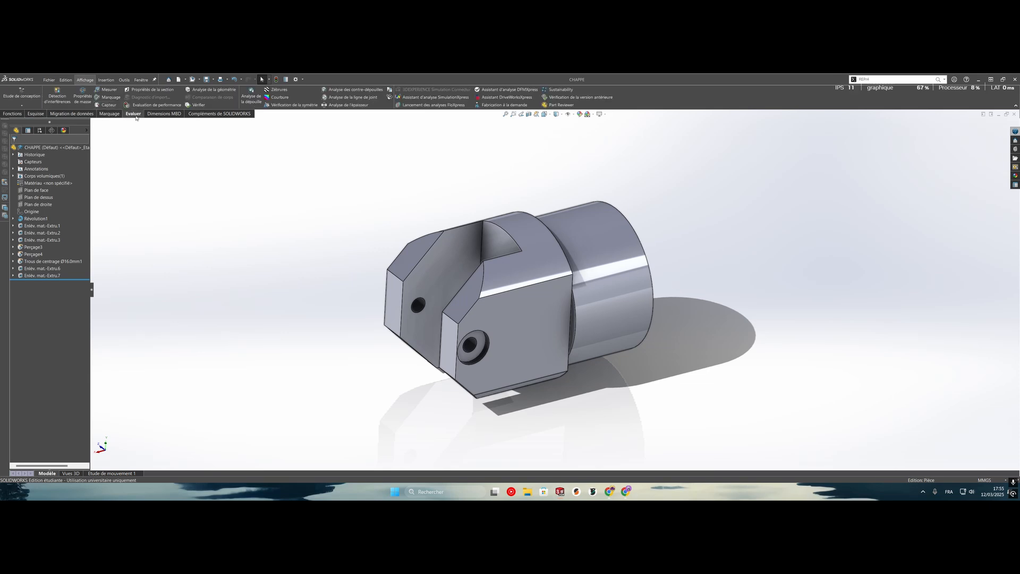
pyautogui.click(109, 89)
pyautogui.click(449, 333)
pyautogui.click(447, 331)
pyautogui.moveTo(451, 334)
pyautogui.mouseDown(button='middle')
pyautogui.moveTo(480, 343)
pyautogui.moveTo(509, 317)
pyautogui.moveTo(465, 318)
pyautogui.mouseUp(button='middle')
pyautogui.click(503, 244)
pyautogui.press('Escape')
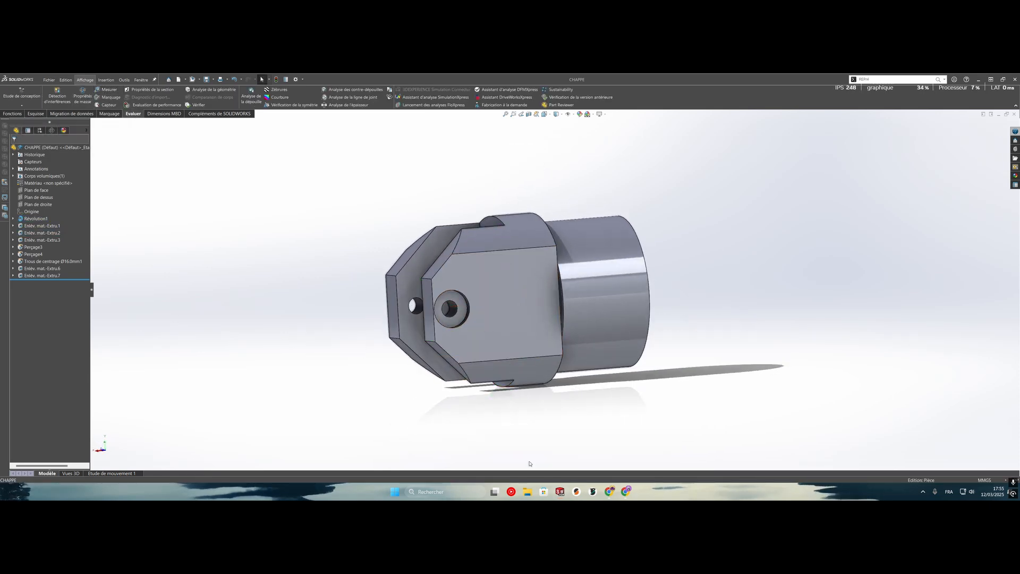
pyautogui.moveTo(560, 492)
pyautogui.click(603, 452)
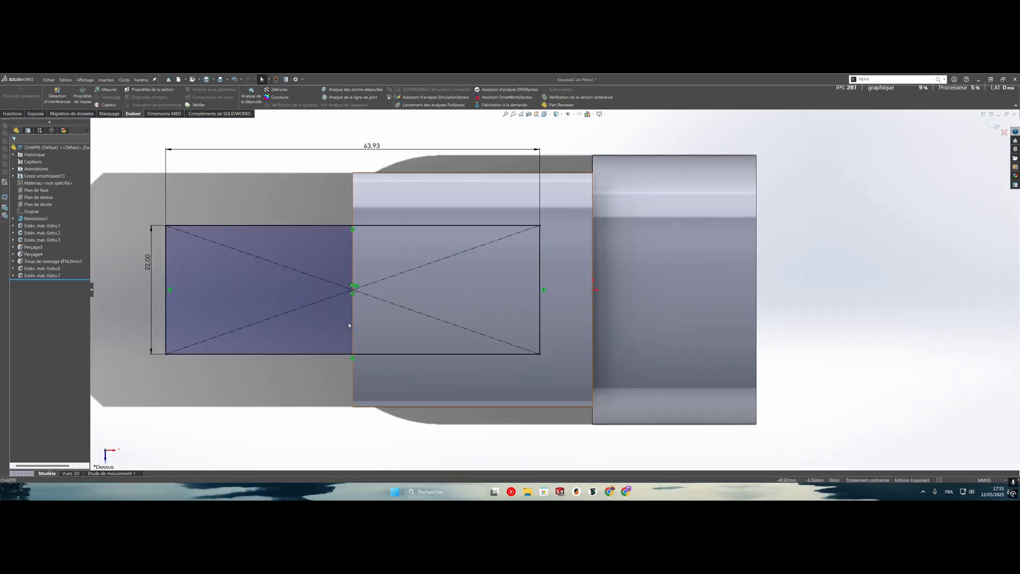
# - Set the slot rectangle's length along the part's axis to 28 mm
pyautogui.click(369, 155)
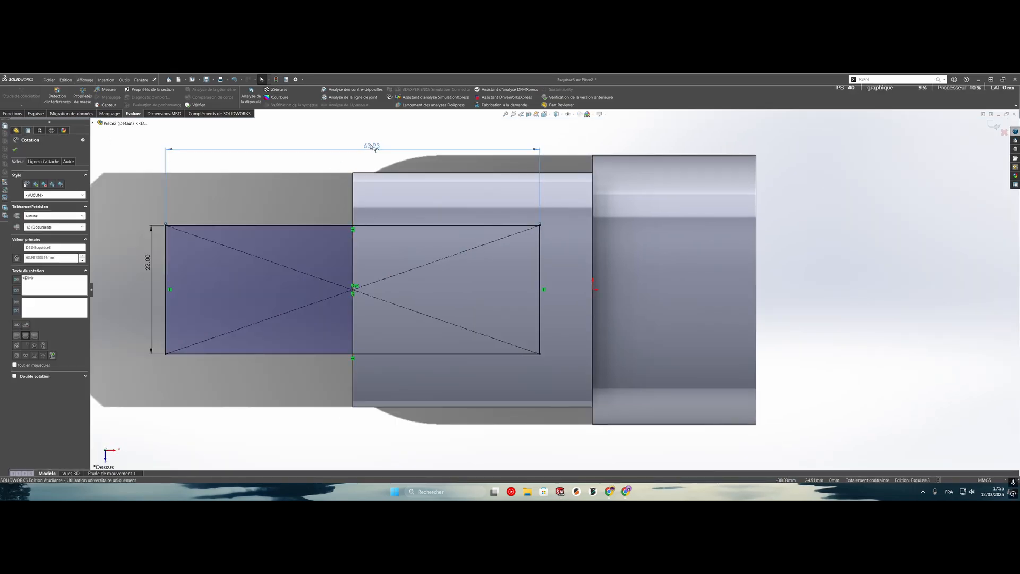
pyautogui.doubleClick(372, 147)
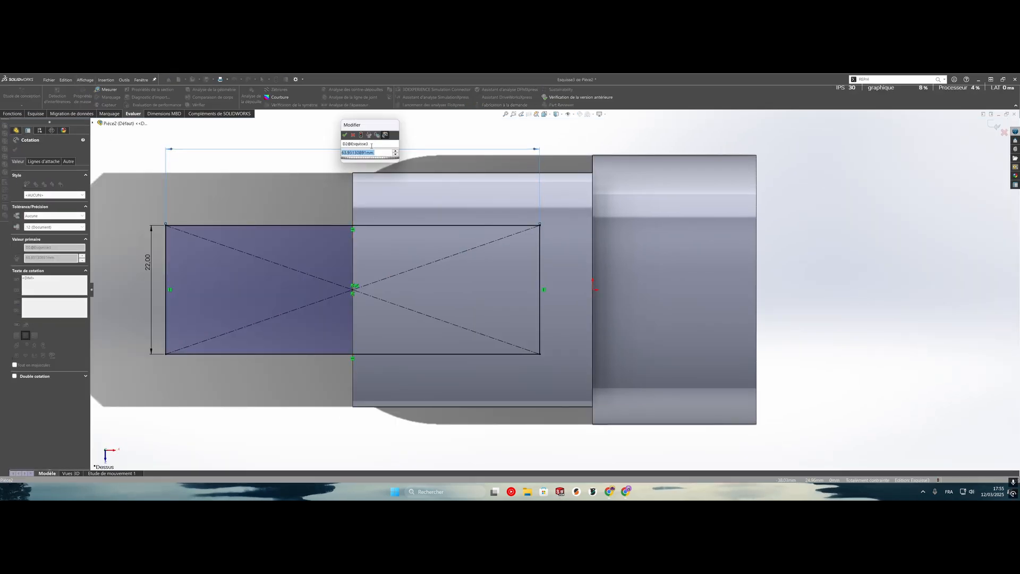
pyautogui.write('2')
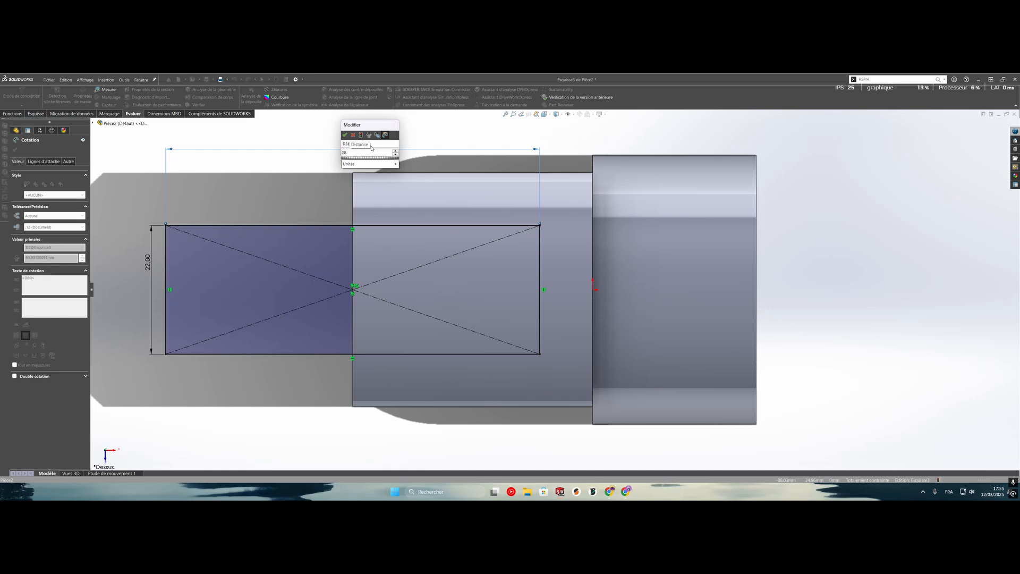
pyautogui.write('8')
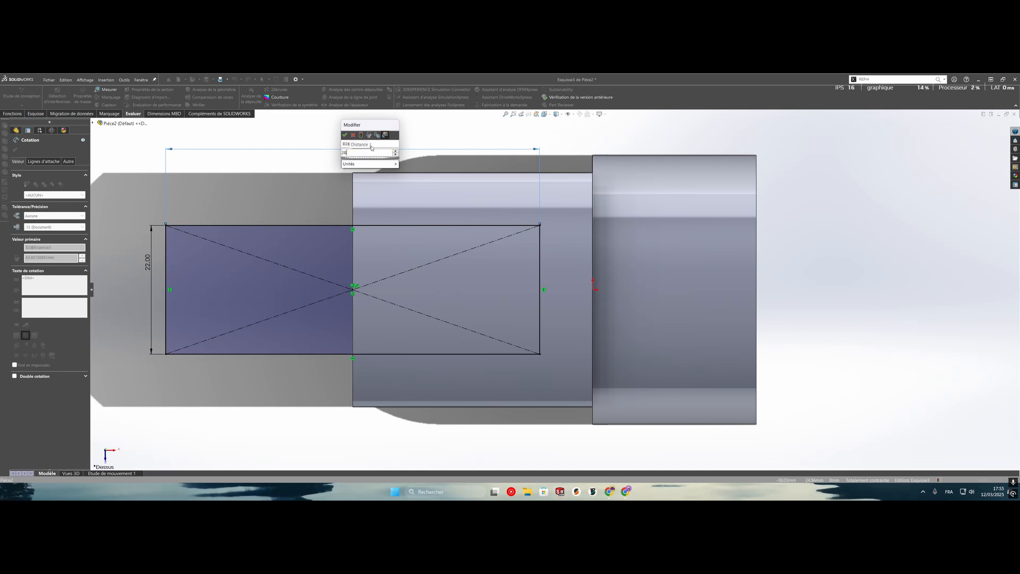
pyautogui.press('Return')
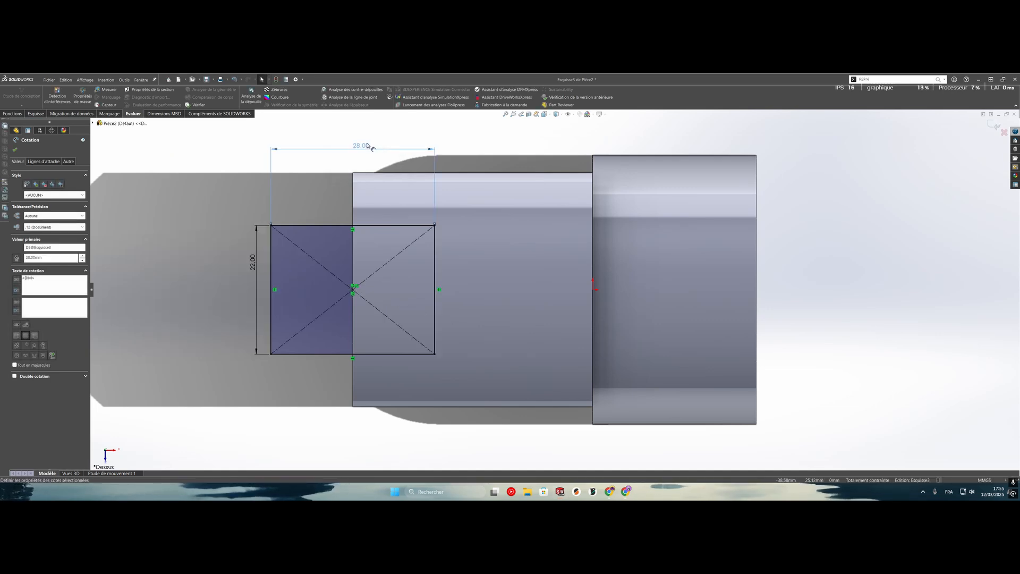
# - Set the slot rectangle's length along the axis to 28*2, giving 56 mm
pyautogui.doubleClick(366, 146)
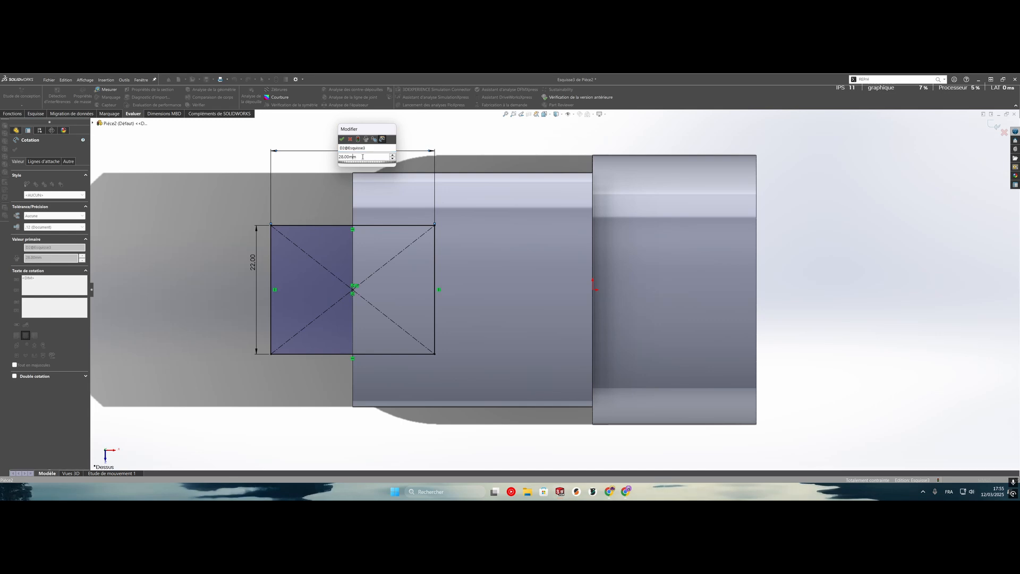
pyautogui.doubleClick(363, 157)
pyautogui.write('28')
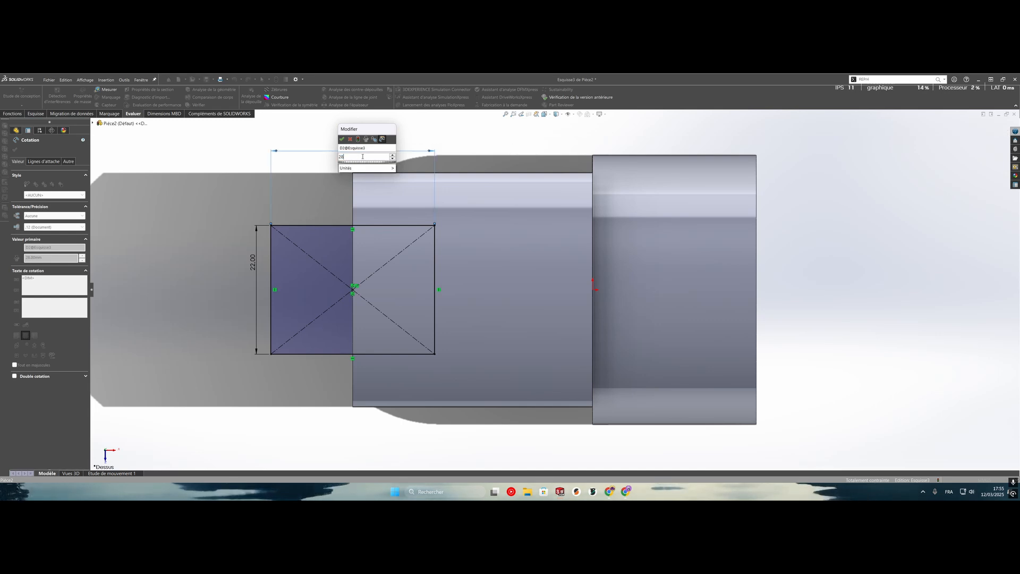
pyautogui.write('*2')
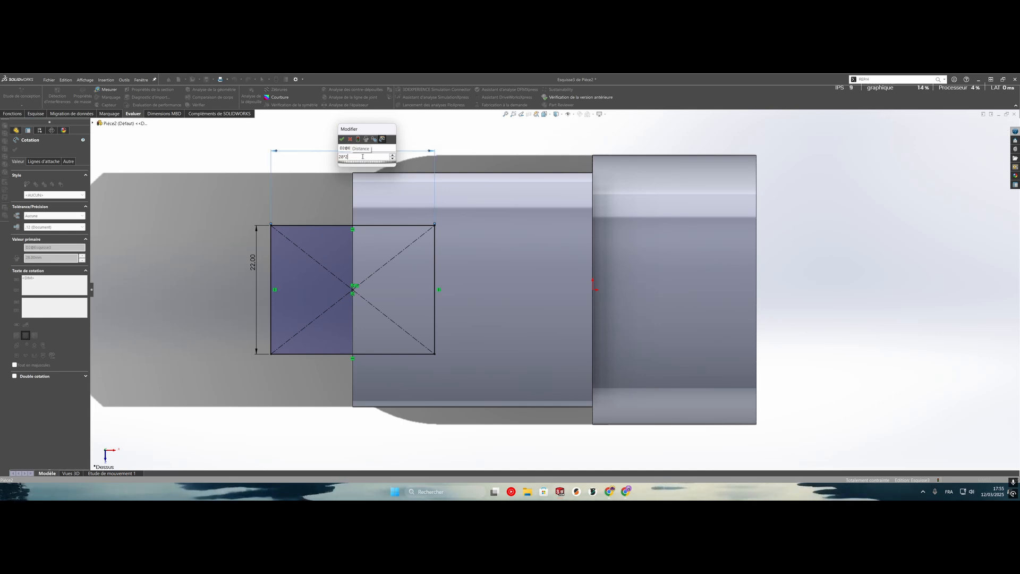
pyautogui.press('Return')
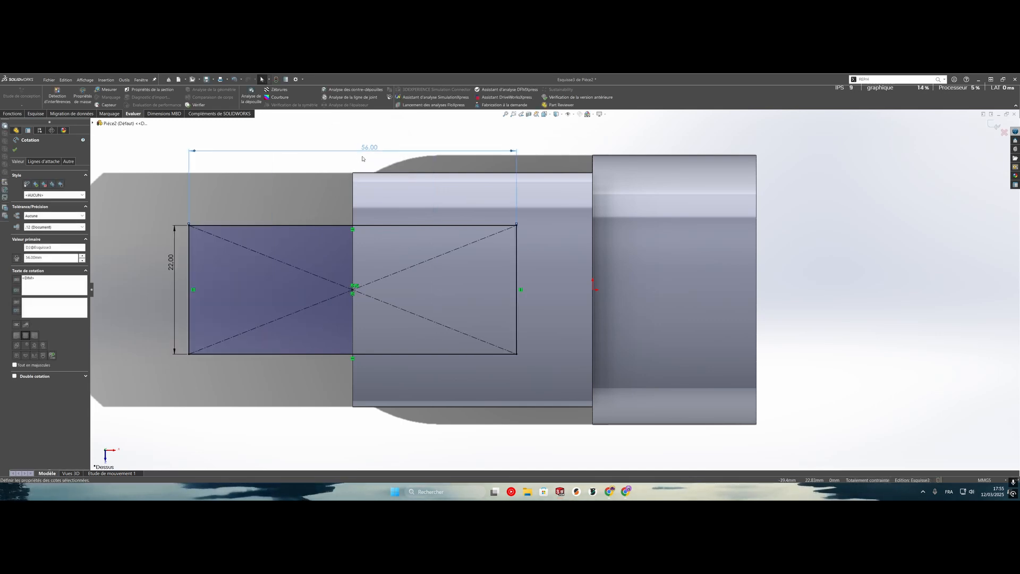
# - Cut-extrude the rectangle through all in both directions to form the fork slot
pyautogui.click(11, 114)
pyautogui.click(130, 97)
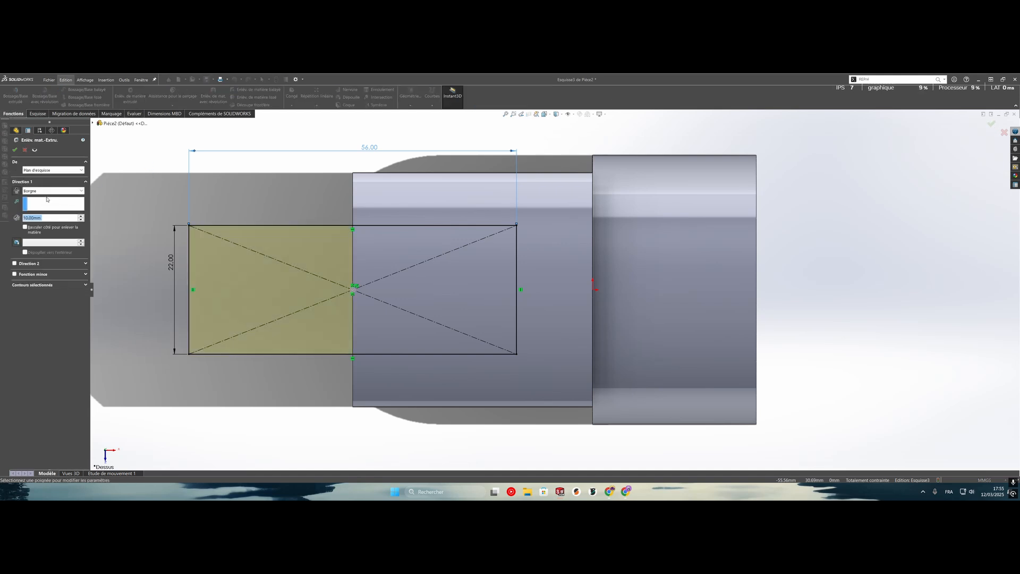
pyautogui.click(53, 191)
pyautogui.click(48, 207)
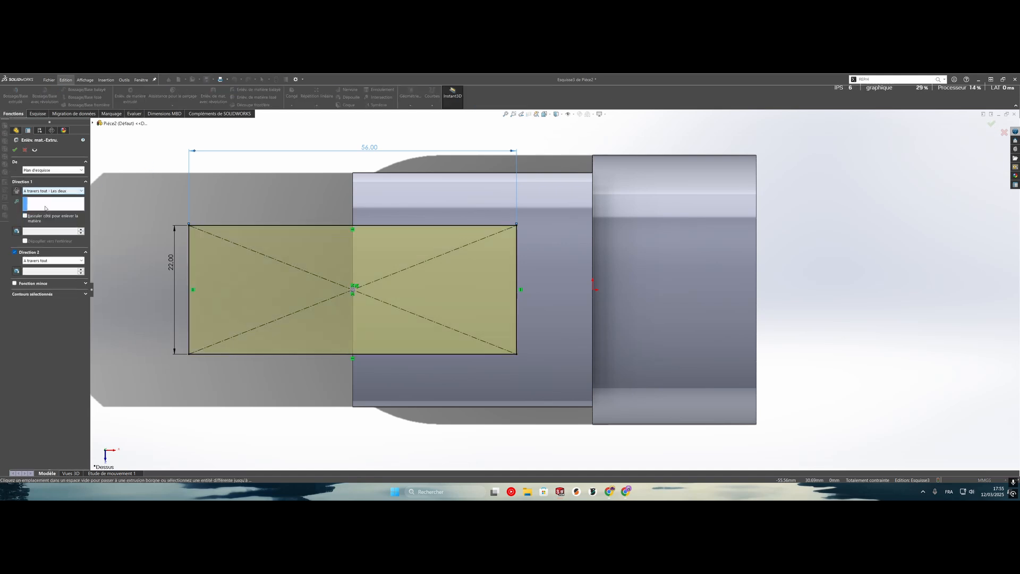
pyautogui.click(15, 150)
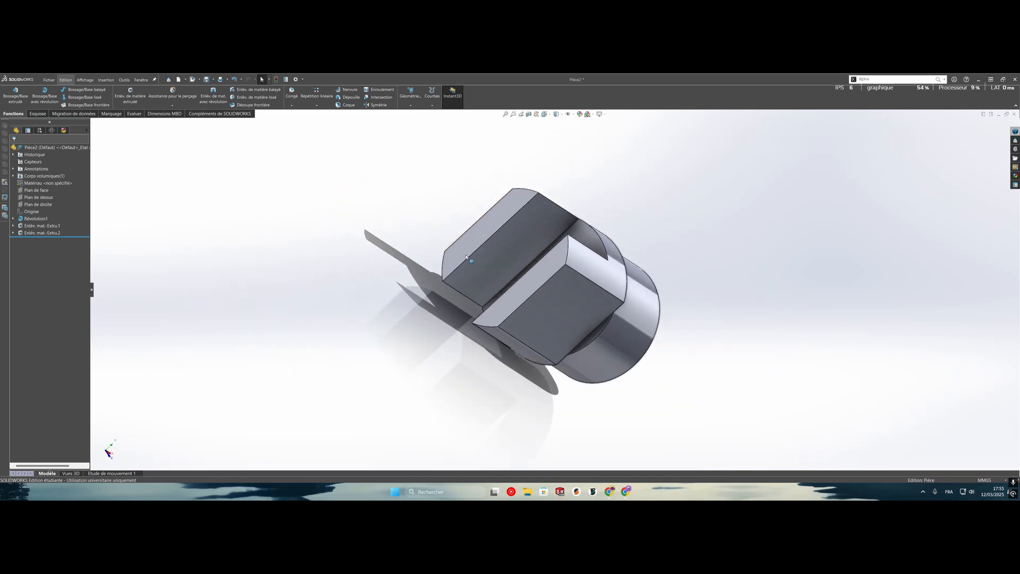
pyautogui.moveTo(466, 257); pyautogui.dragTo(638, 236, button='middle')
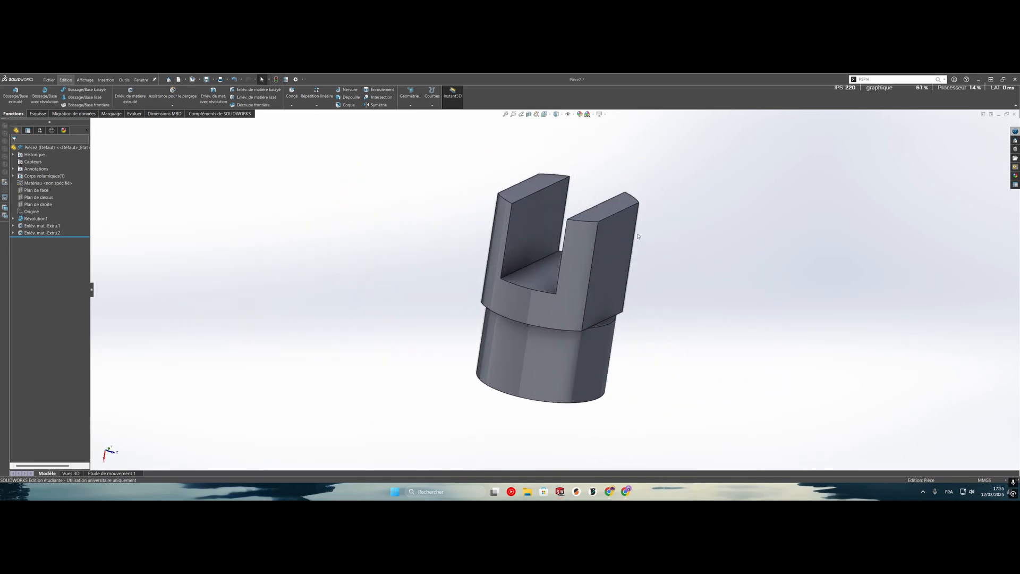
pyautogui.scroll(-5, 638, 236)
pyautogui.rightClick(645, 265)
pyautogui.click(118, 234)
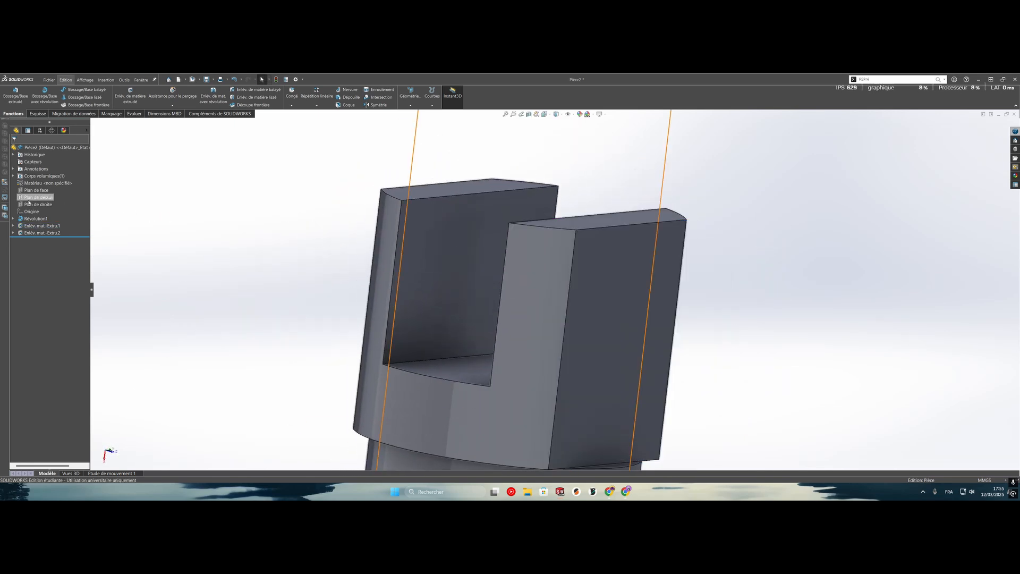
pyautogui.click(34, 198)
pyautogui.scroll(6, 196, 237)
pyautogui.moveTo(195, 237); pyautogui.dragTo(280, 278, button='middle')
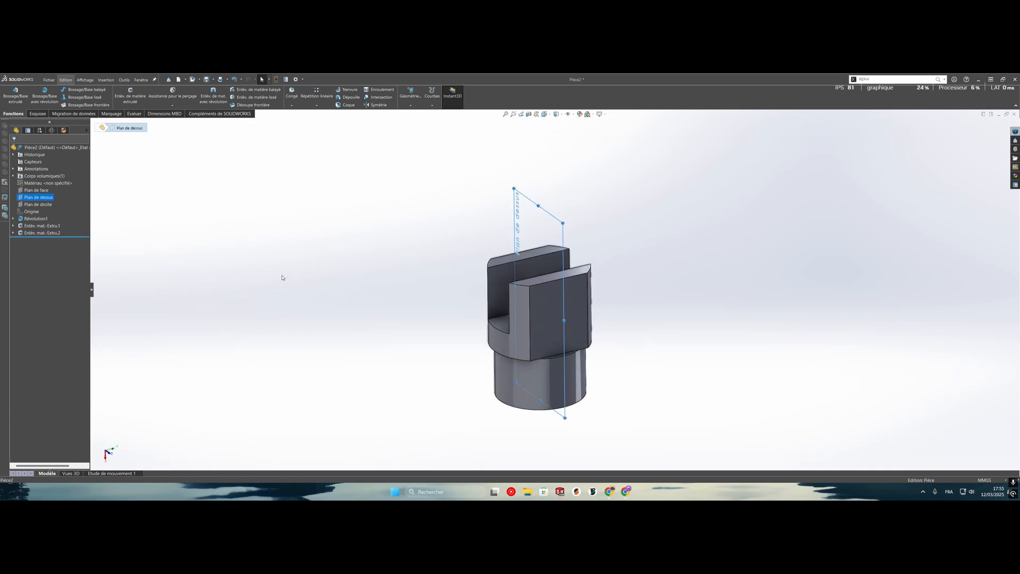
# - On Plan de face, sketch a closed right triangle about 9.7 mm high on the upper outer corner of the fork end
pyautogui.click(35, 190)
pyautogui.click(39, 183)
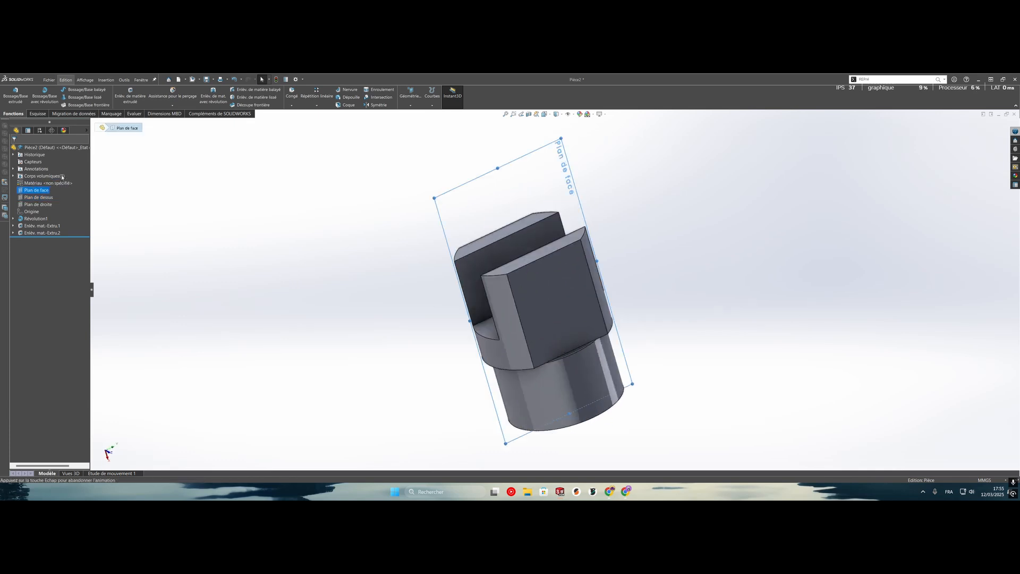
pyautogui.click(64, 90)
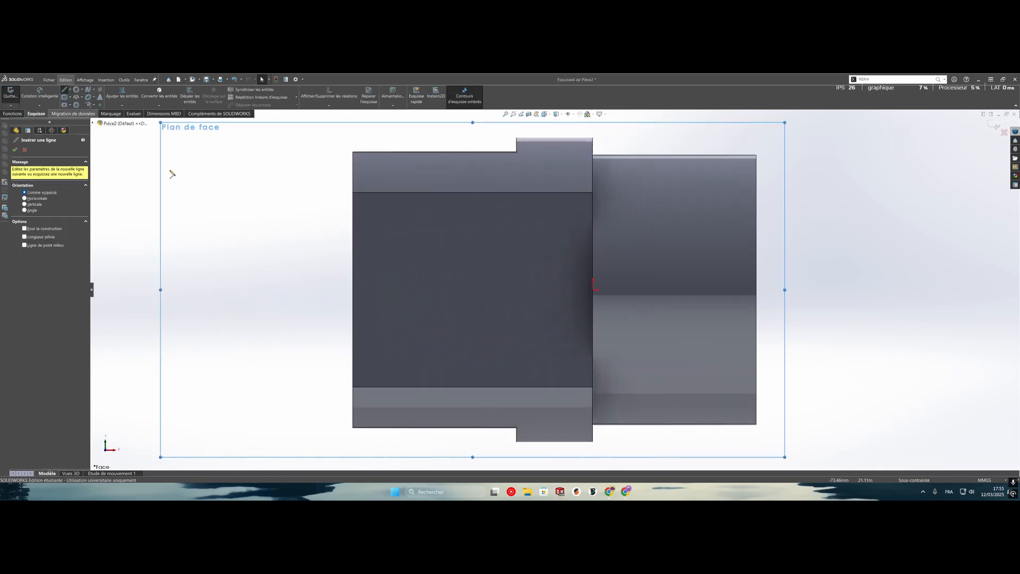
pyautogui.click(354, 207)
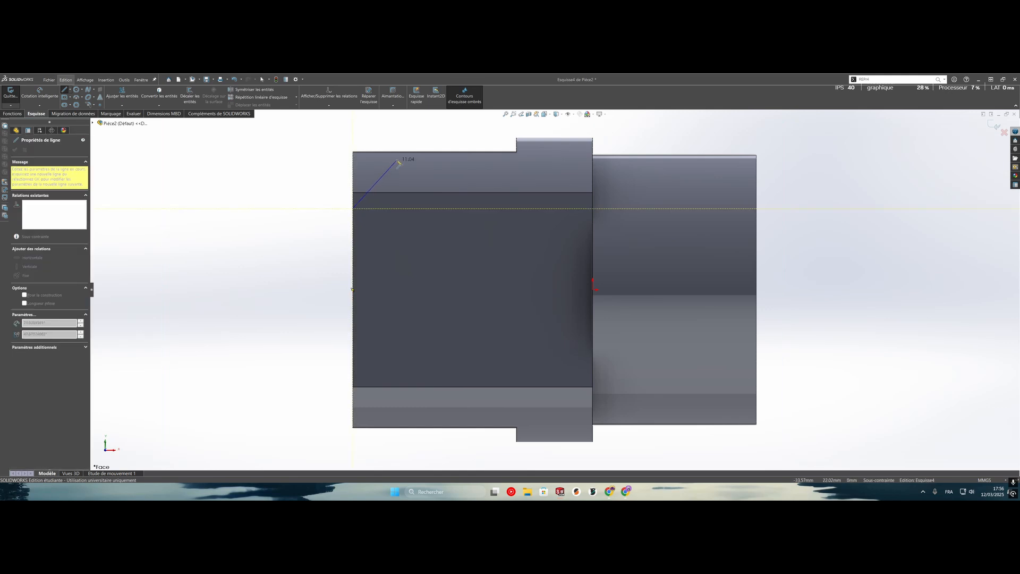
pyautogui.click(407, 151)
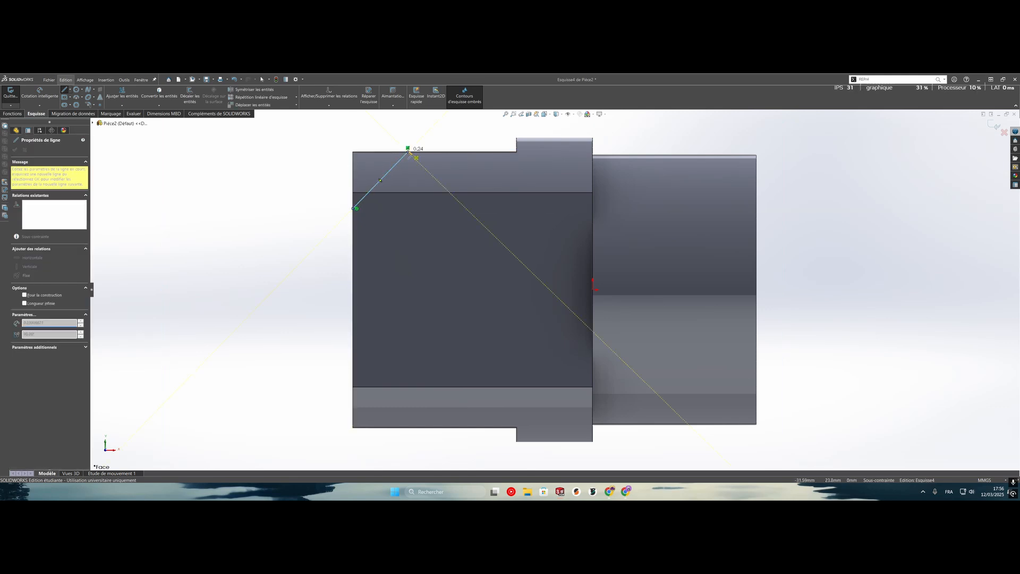
pyautogui.click(353, 152)
pyautogui.click(353, 208)
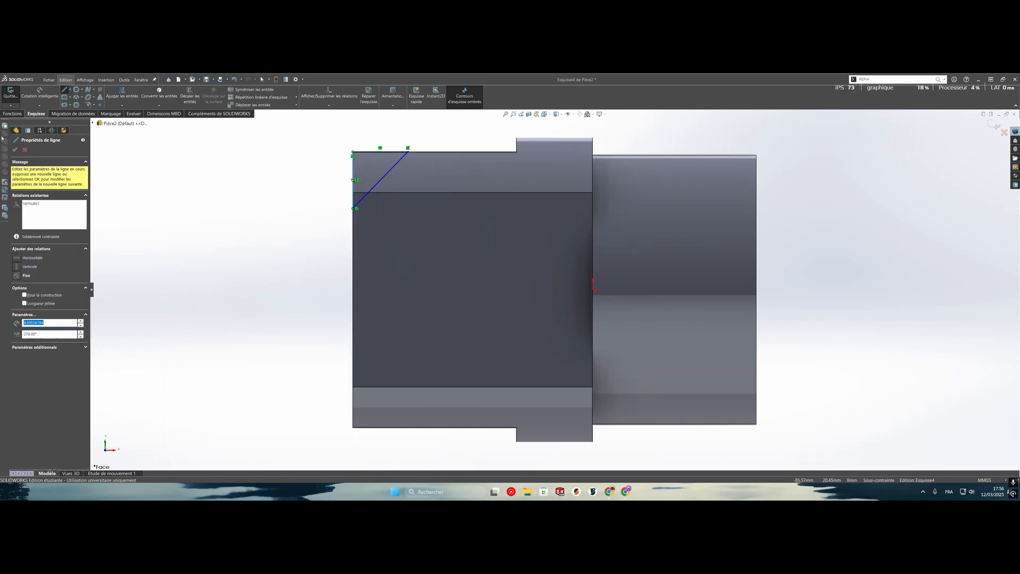
pyautogui.press('Escape')
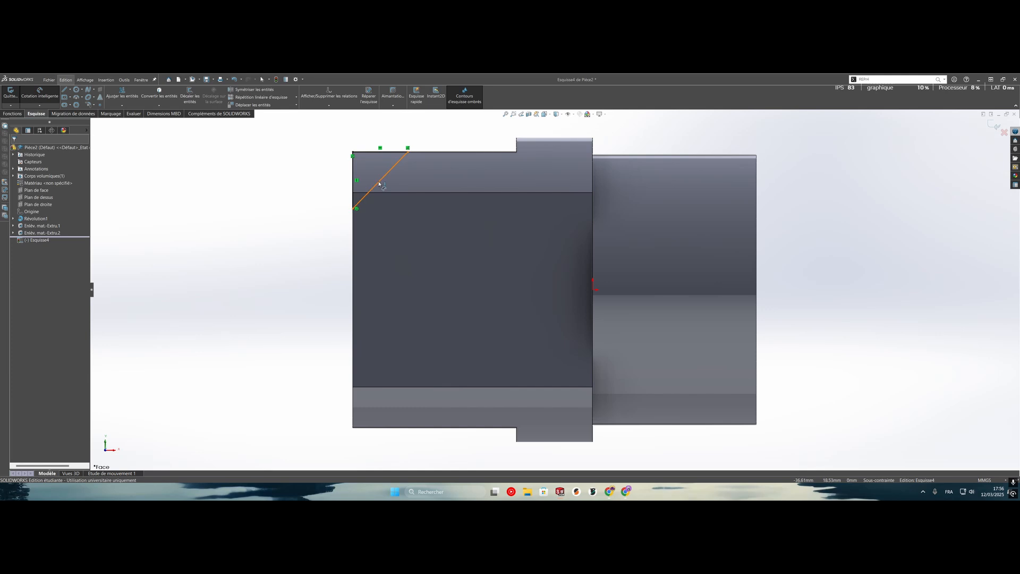
# - Dimension the angle between the triangle's slanted and vertical sides to 45° and the vertical side's length to 14 mm
pyautogui.click(379, 184)
pyautogui.click(353, 175)
pyautogui.click(370, 185)
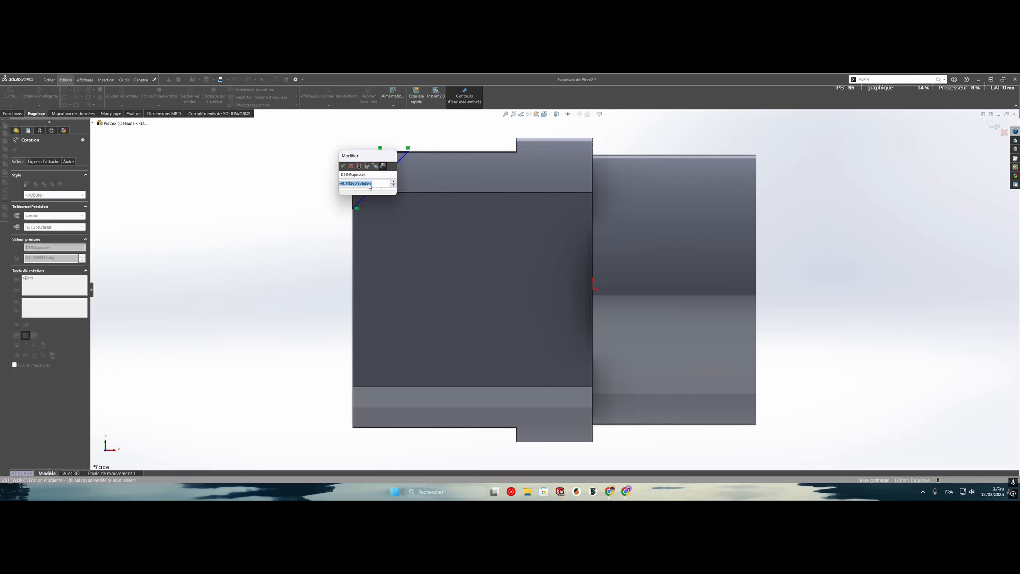
pyautogui.write('45')
pyautogui.press('Return')
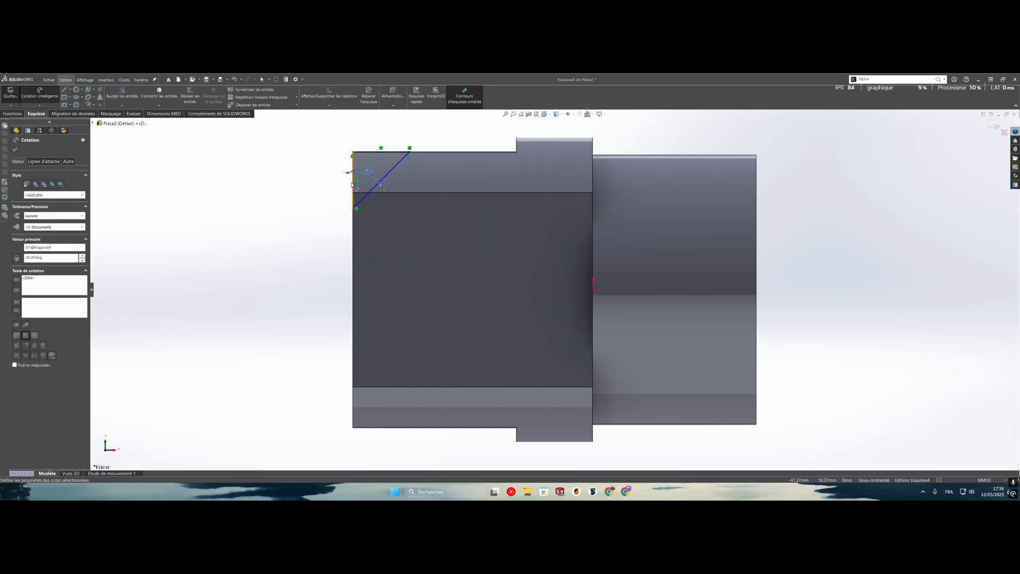
pyautogui.click(351, 184)
pyautogui.click(316, 181)
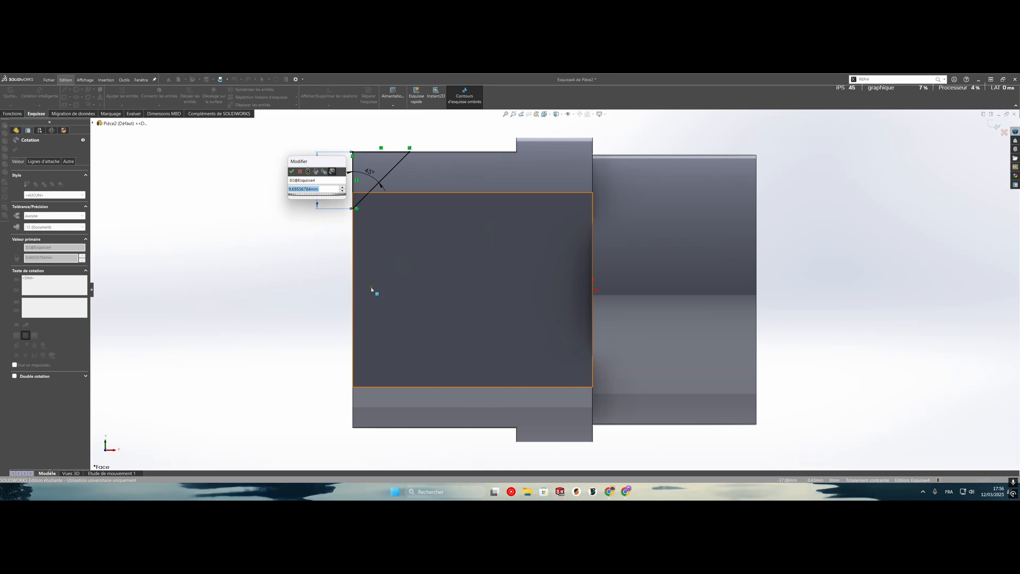
pyautogui.write('14')
pyautogui.press('Return')
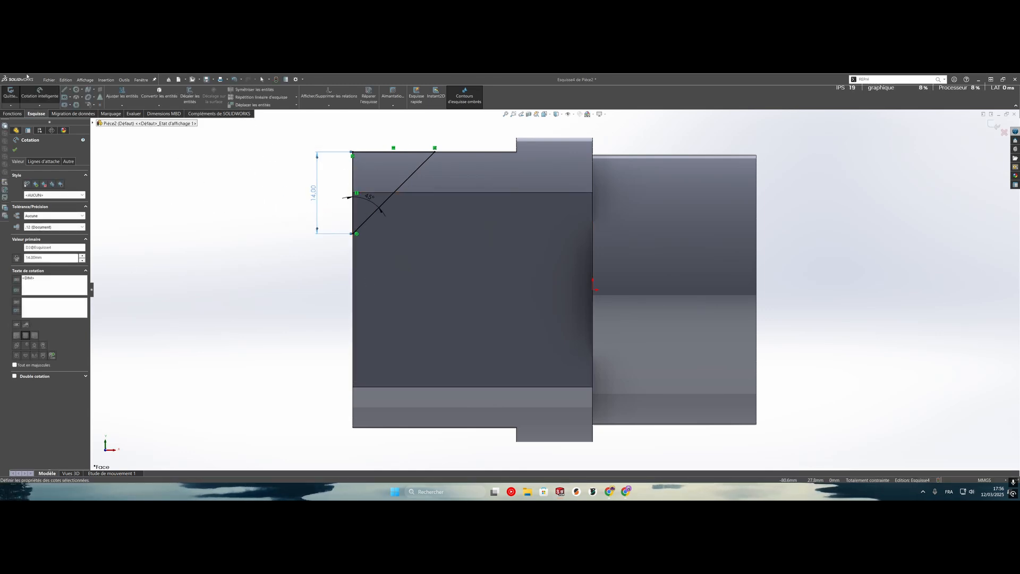
# - Draw a horizontal construction centerline from the origin to just beyond the fork's open end
pyautogui.click(71, 91)
pyautogui.click(88, 110)
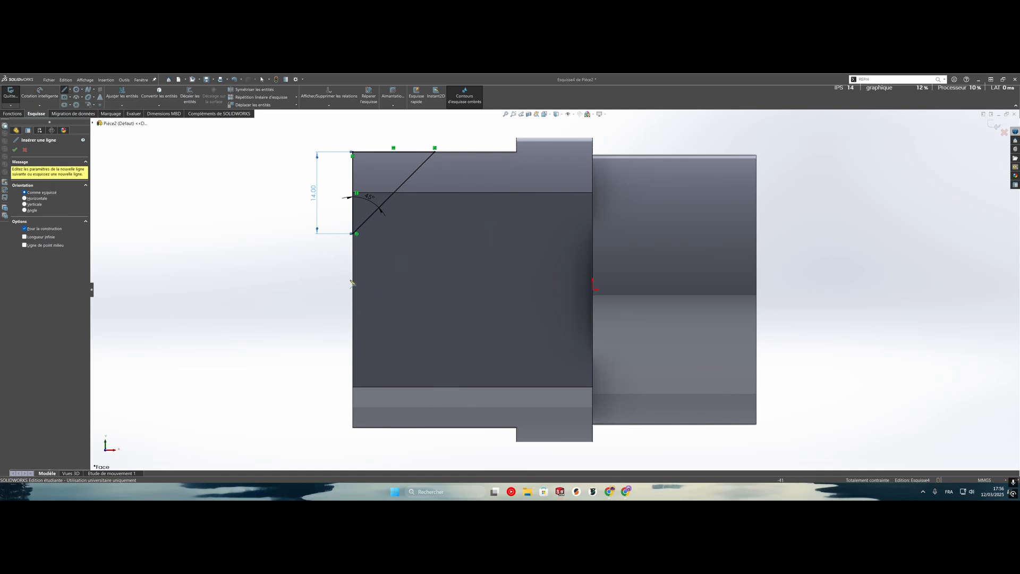
pyautogui.click(593, 290)
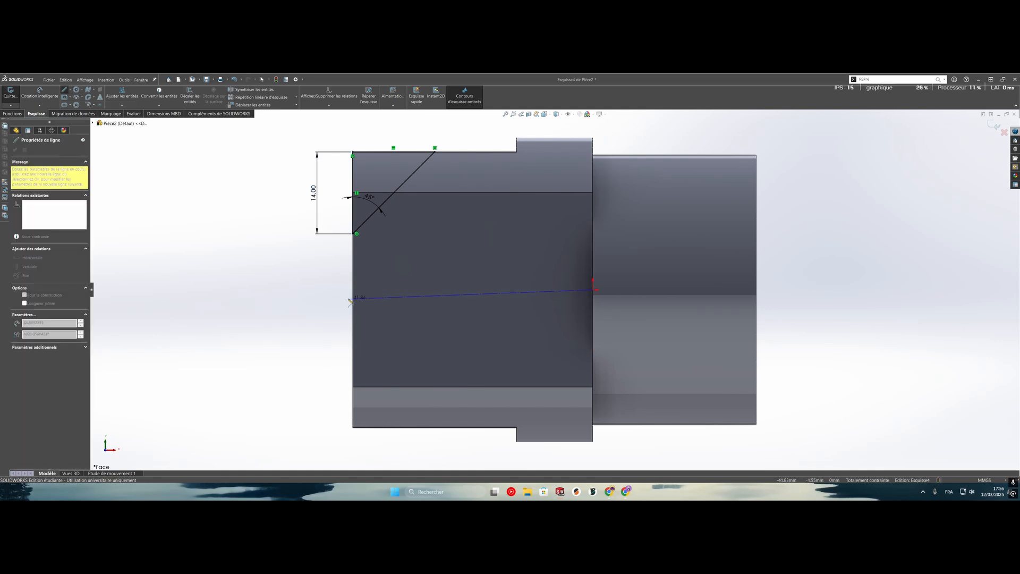
pyautogui.click(344, 290)
pyautogui.press('Escape')
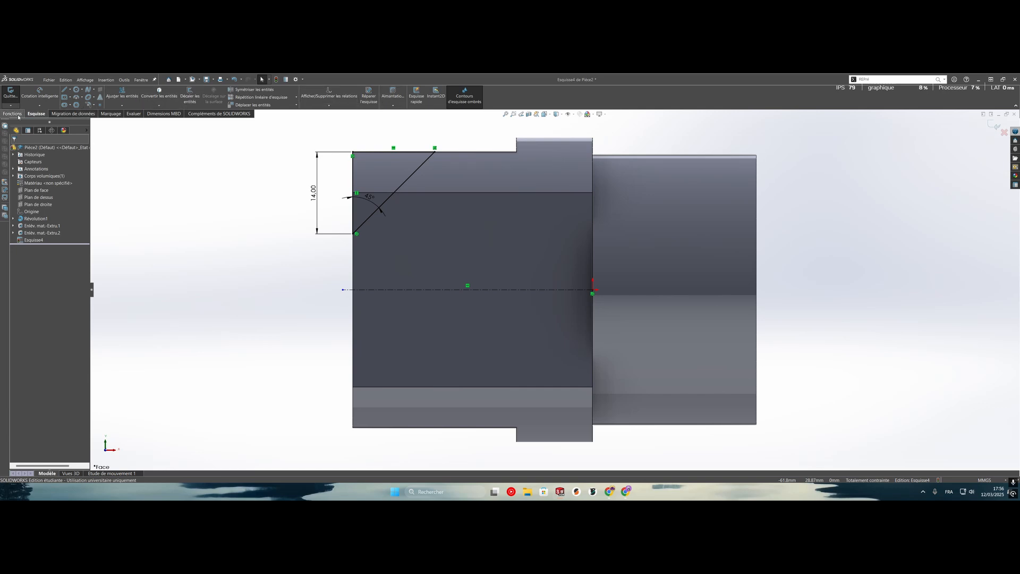
# - Mirror the three lines of the corner triangle about the horizontal centerline, leaving the centerline out of the mirrored entities
pyautogui.click(250, 89)
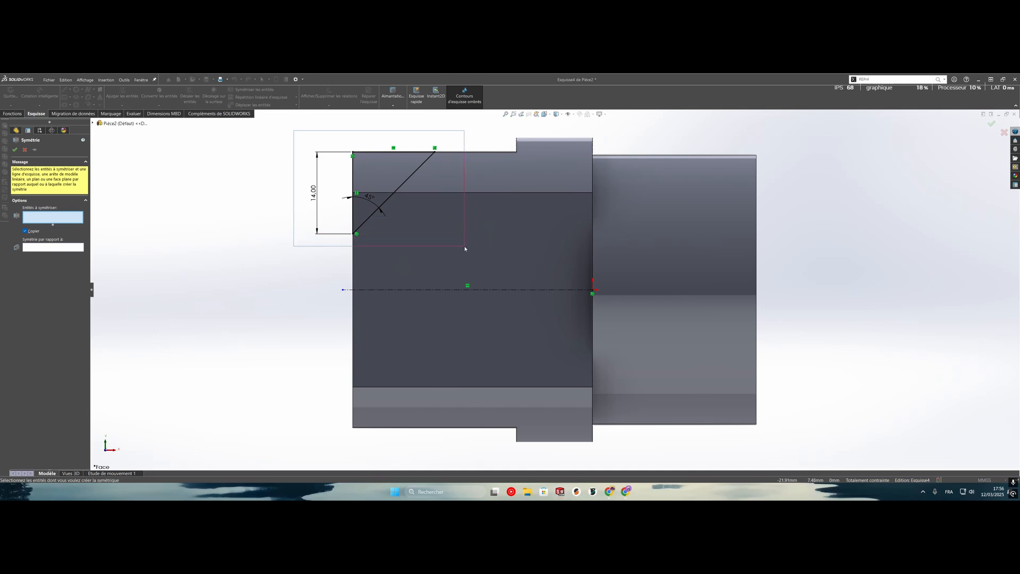
pyautogui.moveTo(464, 248); pyautogui.dragTo(465, 248)
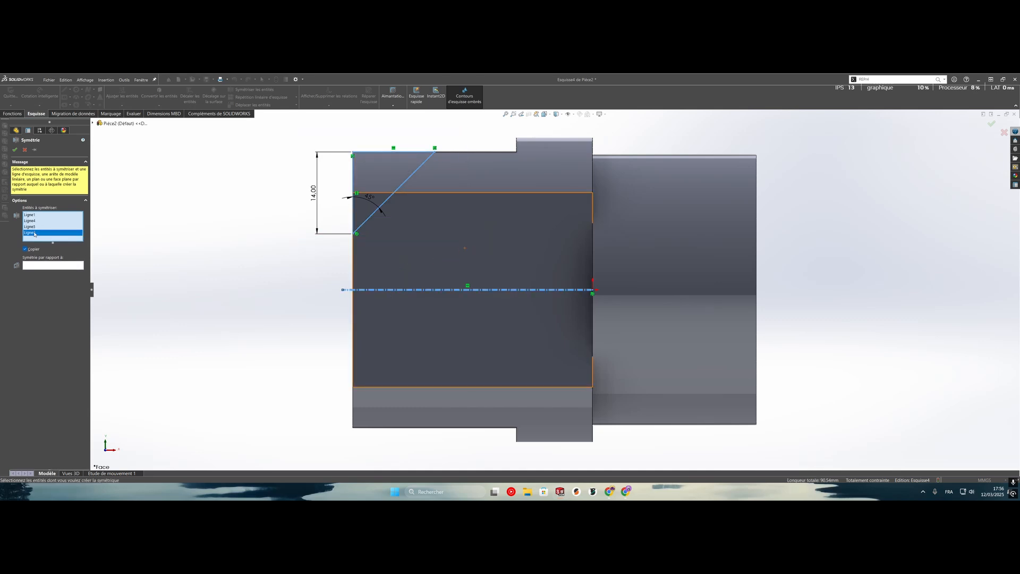
pyautogui.press('Delete')
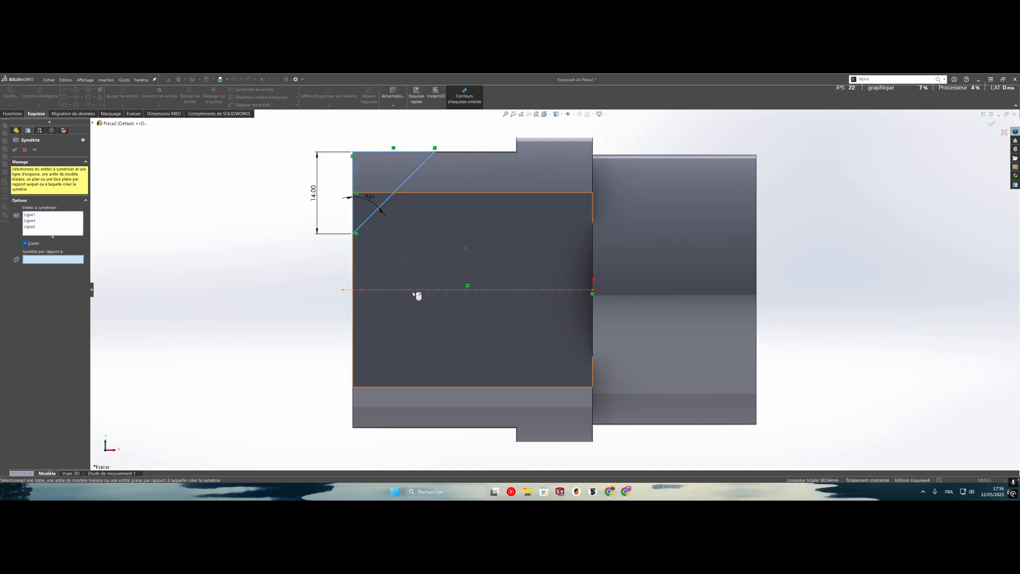
pyautogui.click(417, 290)
pyautogui.press('Return')
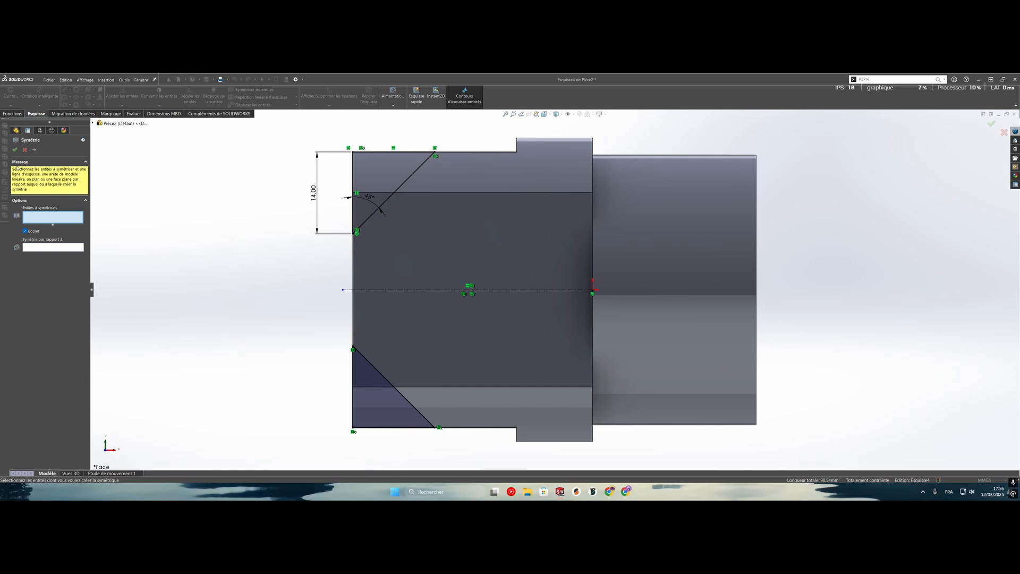
pyautogui.click(16, 150)
# - Cut-extrude both corner triangles through all in both directions to bevel the fork end
pyautogui.click(21, 115)
pyautogui.click(133, 90)
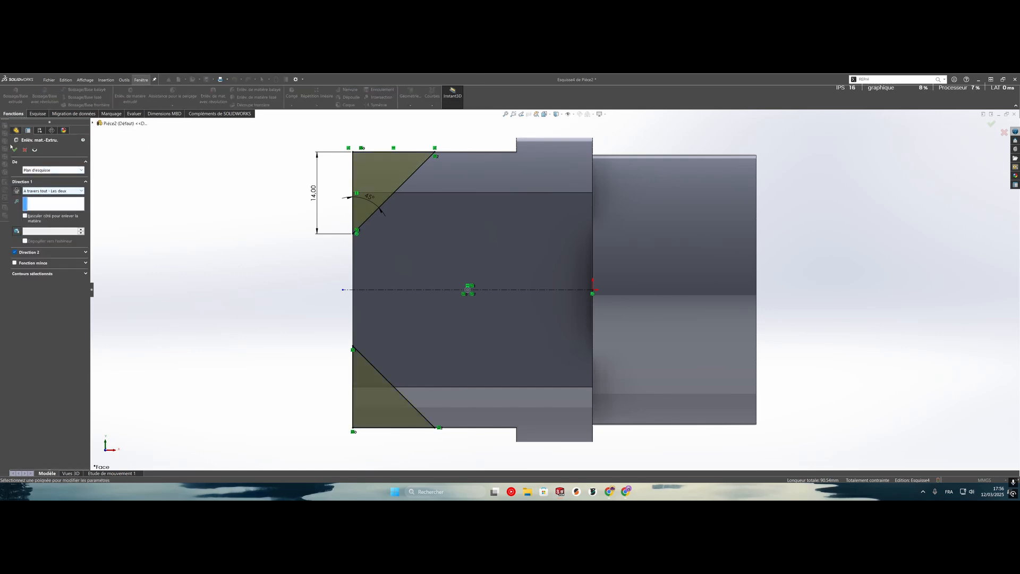
pyautogui.click(15, 152)
# - On the fork's flat face, define a blind Chambrage à fond plat hole: 5 mm diameter, 10 mm depth, 11.5 mm counterbore diameter, 2 mm counterbore depth
pyautogui.moveTo(276, 230); pyautogui.dragTo(514, 254, button='middle')
pyautogui.rightClick(476, 228)
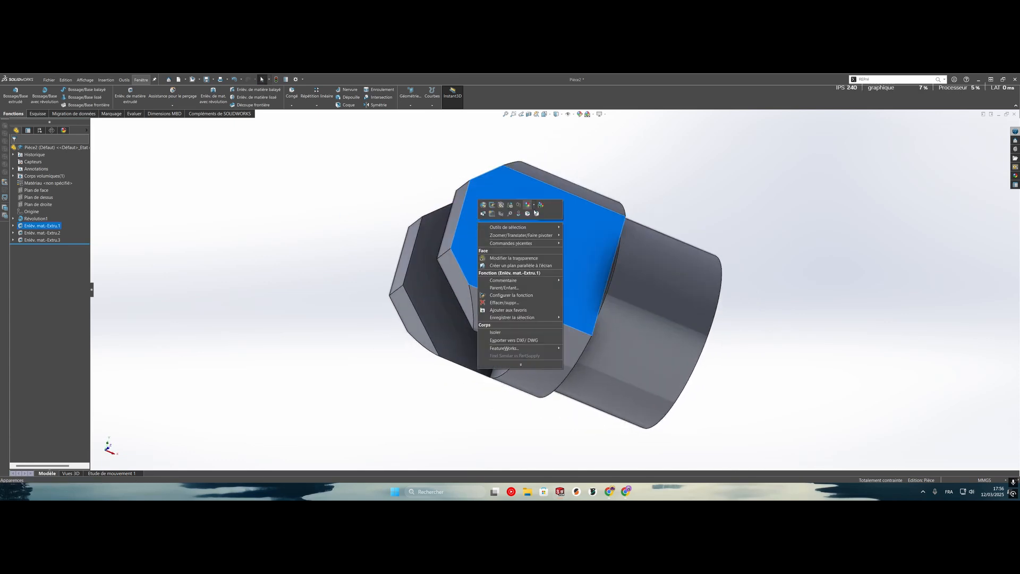
pyautogui.click(536, 213)
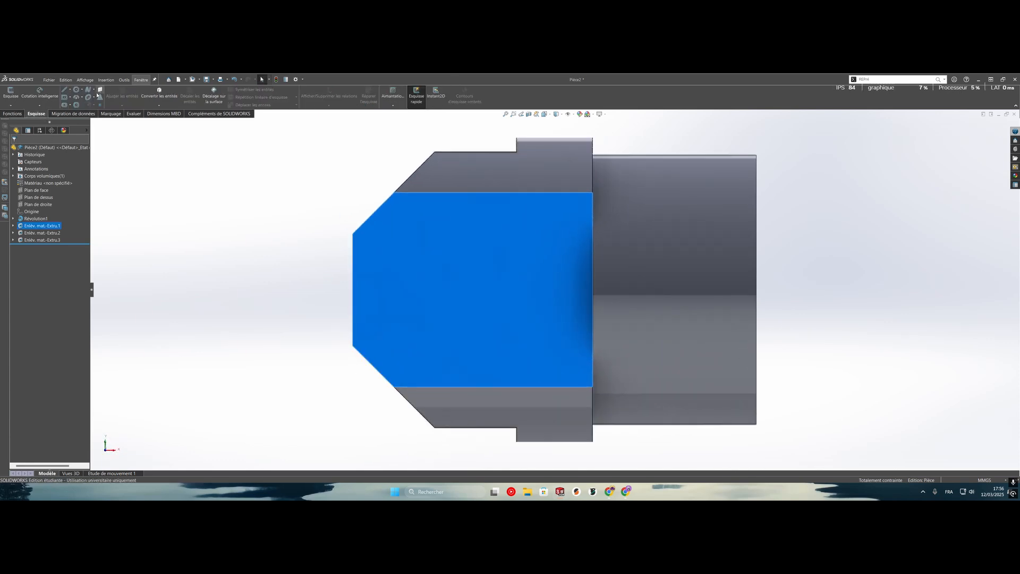
pyautogui.click(83, 113)
pyautogui.click(21, 113)
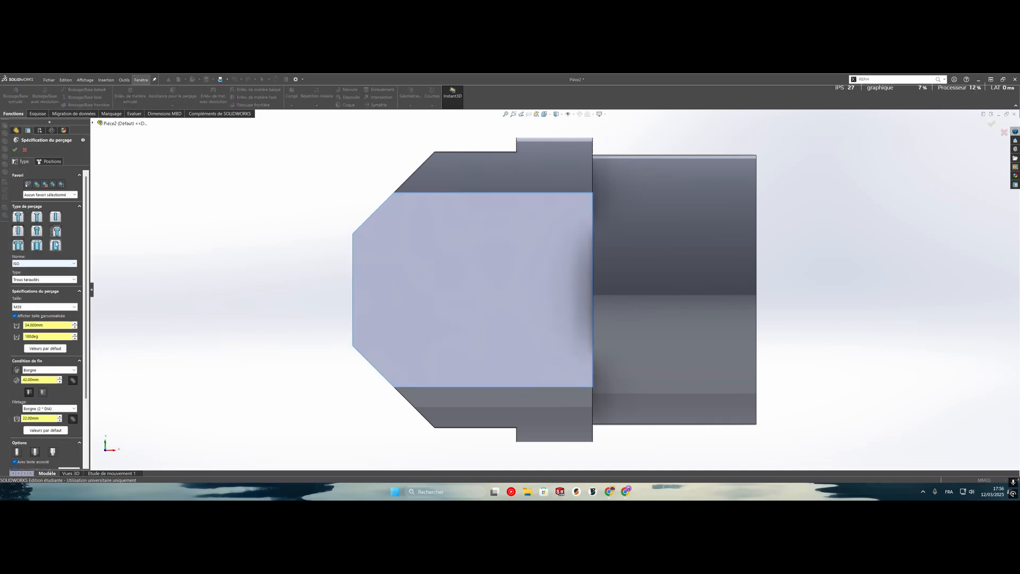
pyautogui.click(56, 231)
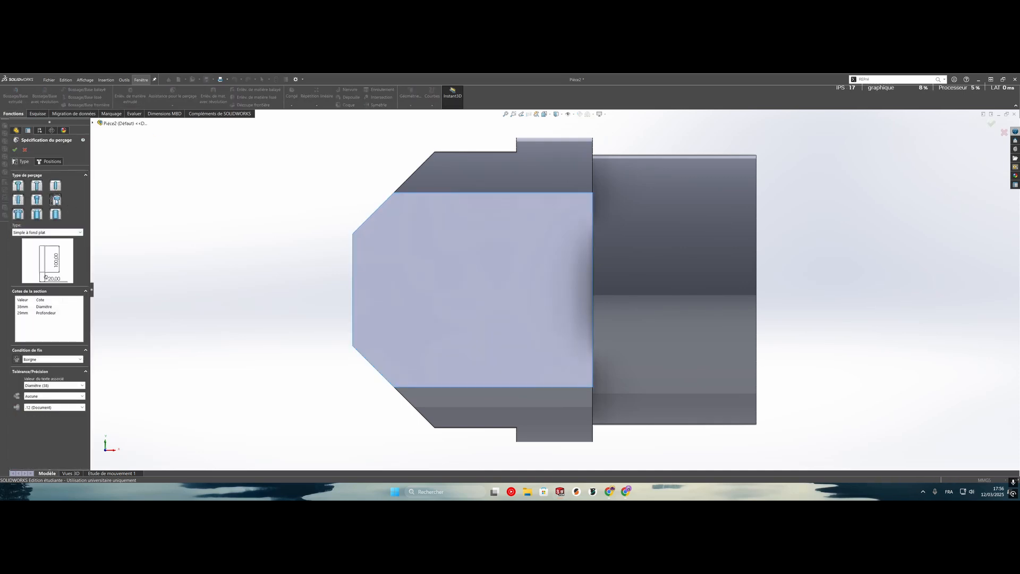
pyautogui.click(46, 231)
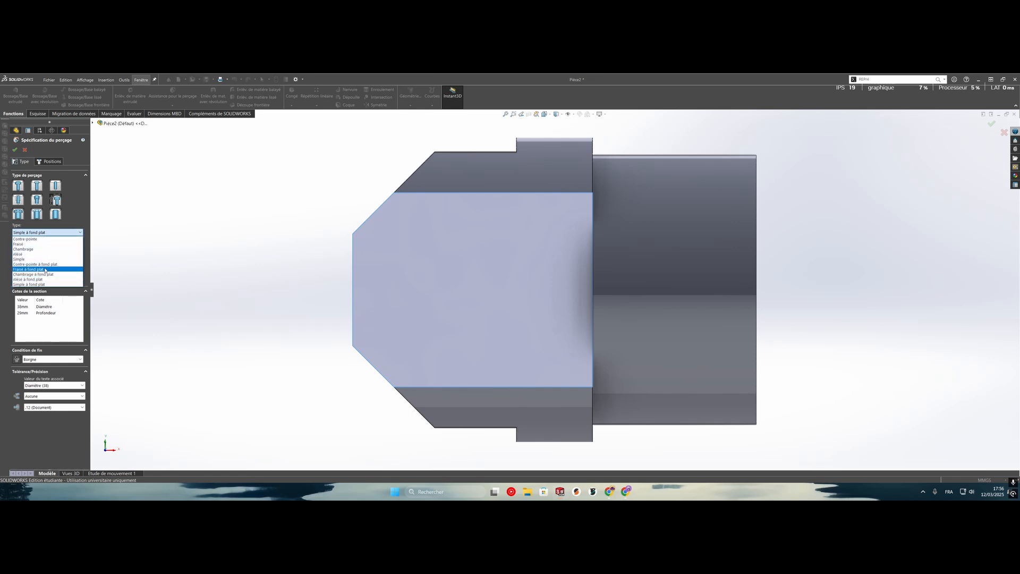
pyautogui.click(43, 274)
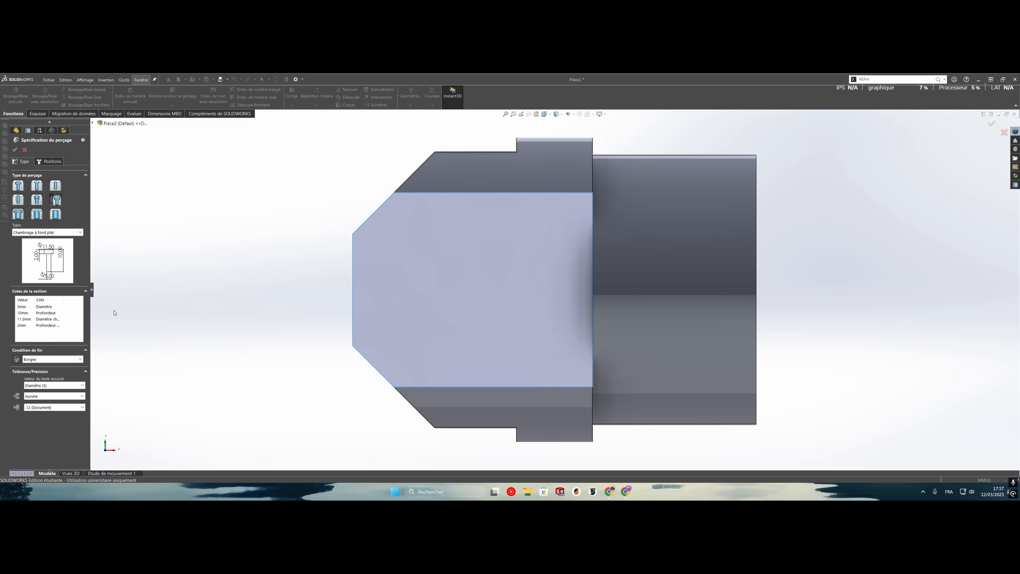
pyautogui.click(40, 165)
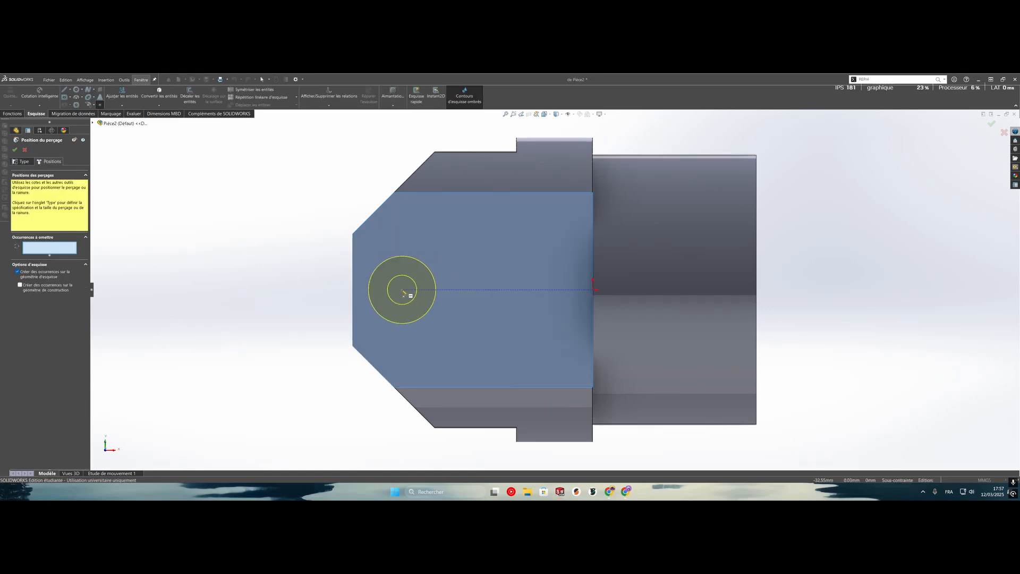
# - Place the counterbored hole level with the origin, dimension its centre 6 mm from the fork's end edge, and finish the hole
pyautogui.click(397, 289)
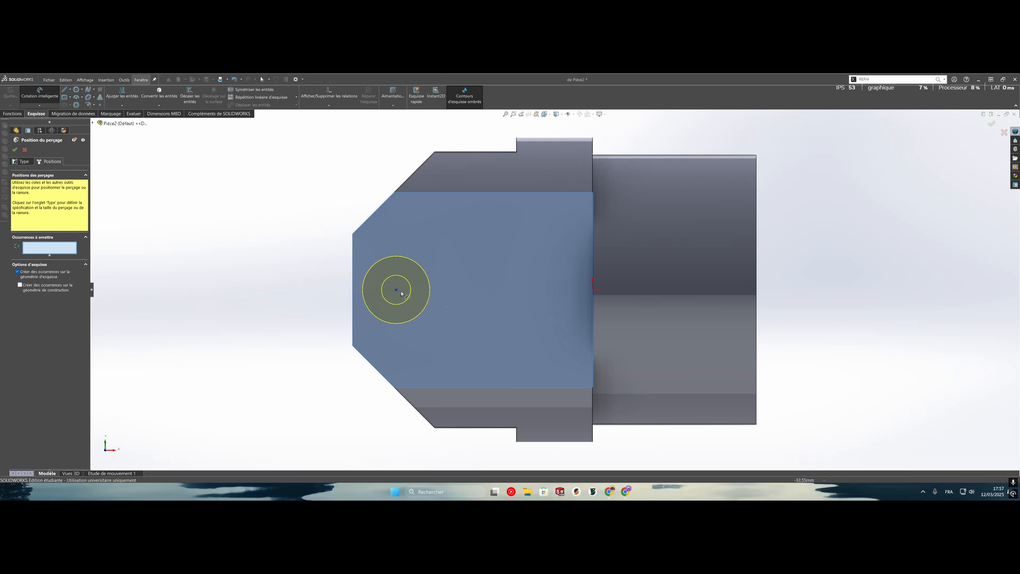
pyautogui.click(352, 287)
pyautogui.click(352, 285)
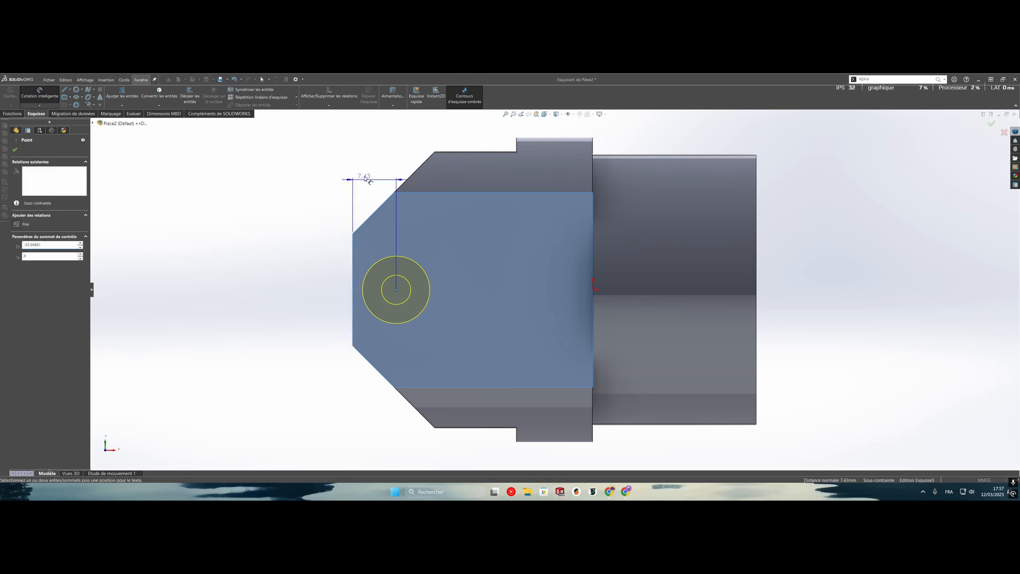
pyautogui.click(353, 175)
pyautogui.write('6')
pyautogui.press('Return')
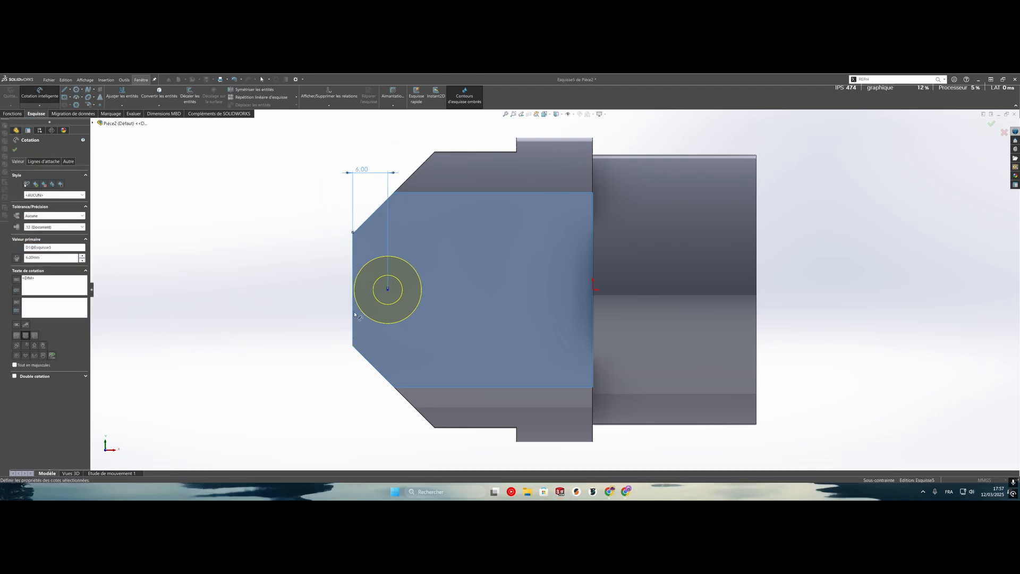
pyautogui.click(15, 150)
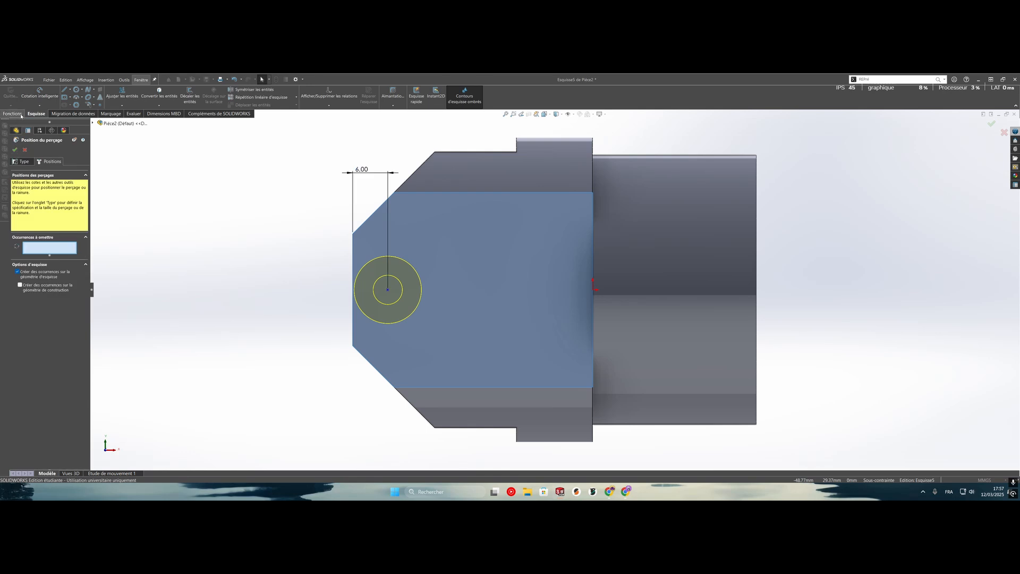
pyautogui.click(15, 149)
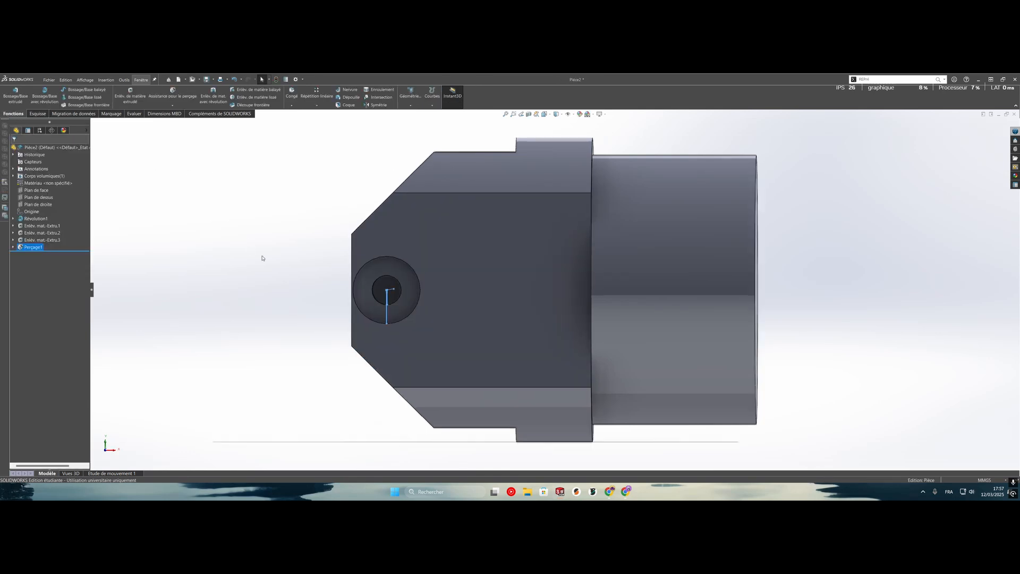
# - On the opposite flat face, place a hole level with the origin near the fork's end and make it Chambrage à fond plat with 5 mm diameter
pyautogui.moveTo(262, 257); pyautogui.dragTo(415, 282, button='middle')
pyautogui.rightClick(680, 279)
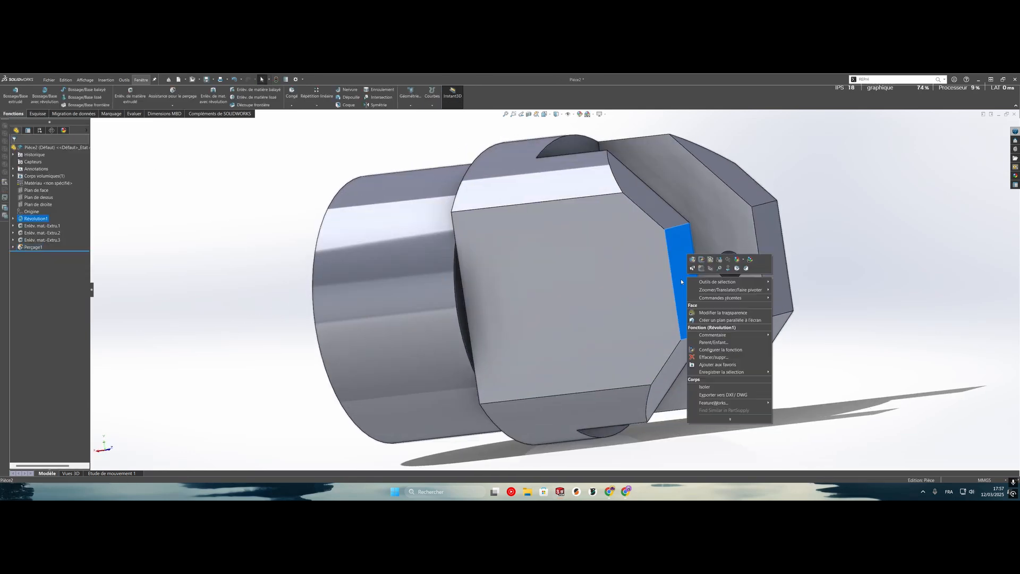
pyautogui.click(639, 278)
pyautogui.click(689, 259)
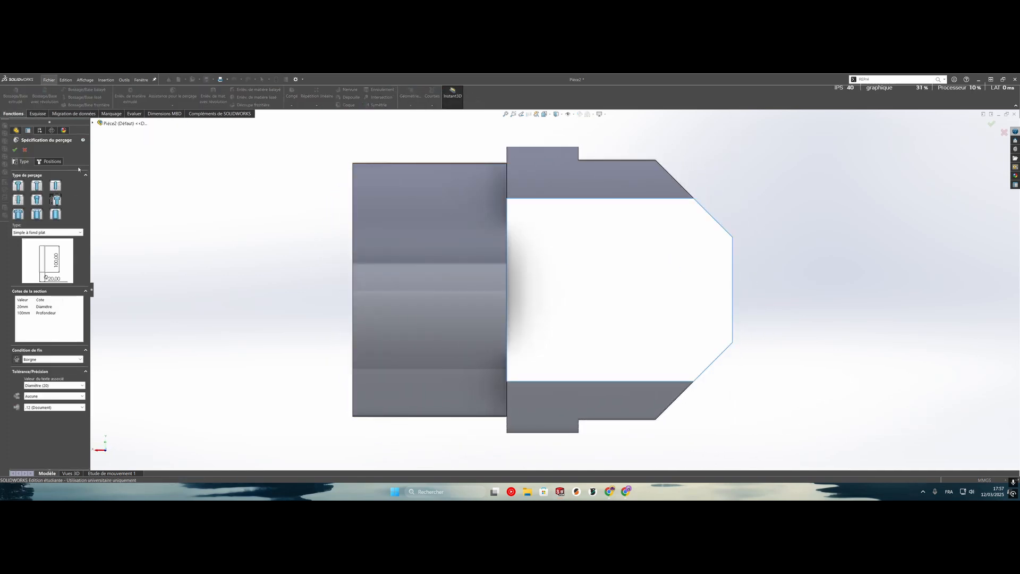
pyautogui.click(58, 163)
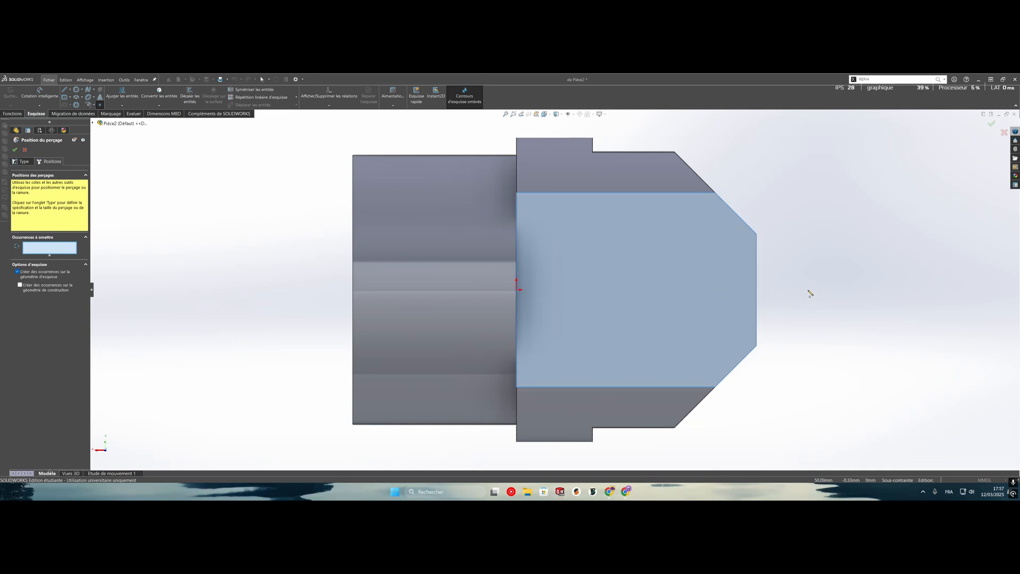
pyautogui.click(710, 290)
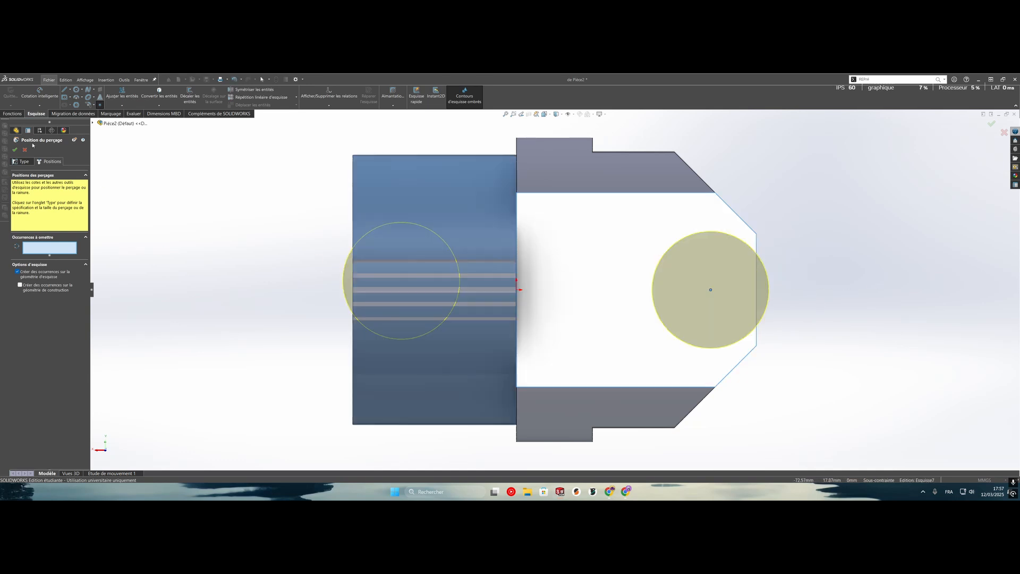
pyautogui.click(24, 162)
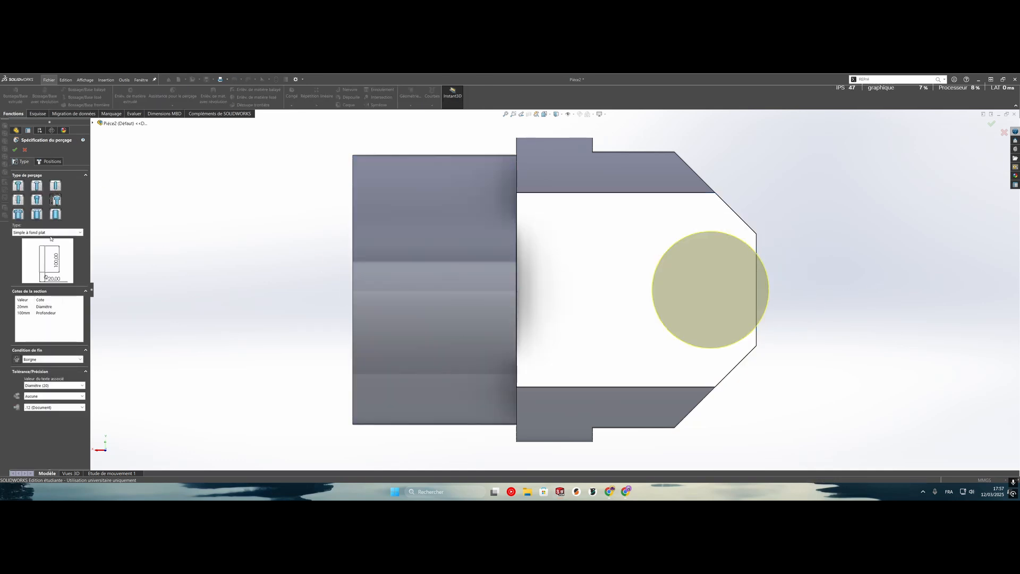
pyautogui.click(50, 233)
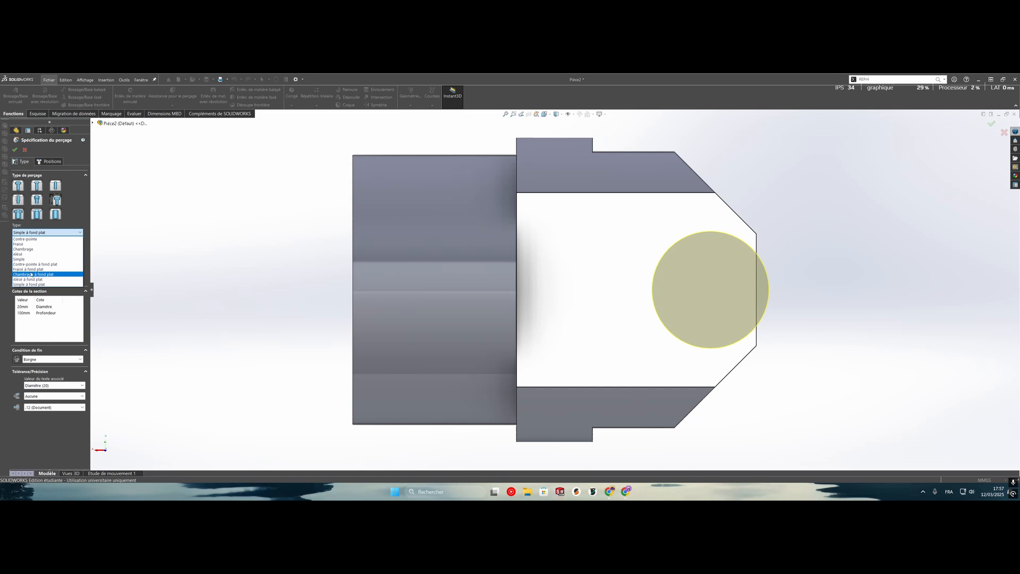
pyautogui.click(32, 274)
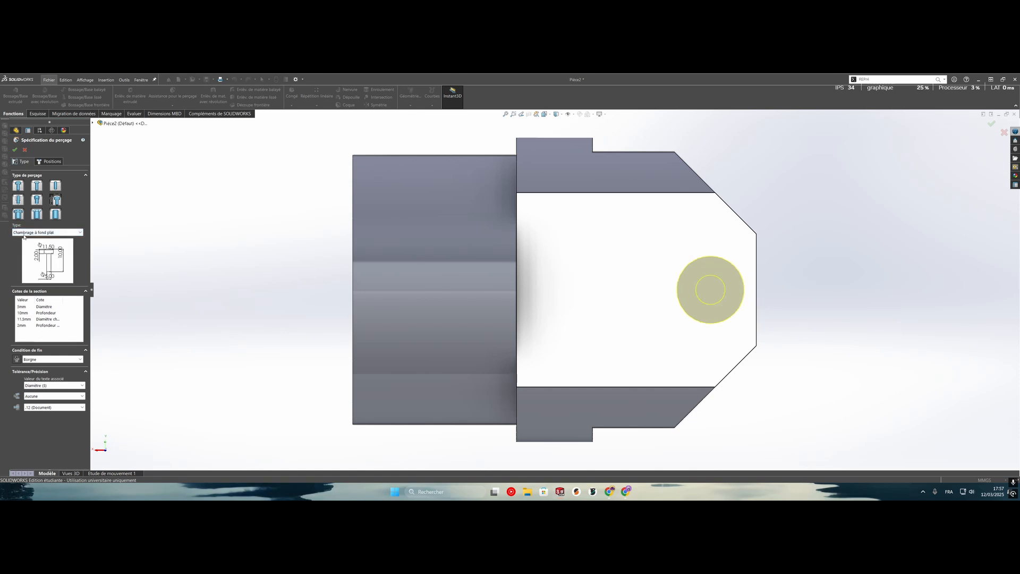
# - Dimension the second hole's centre 6 mm from the fork's end edge and finish the hole
pyautogui.click(38, 114)
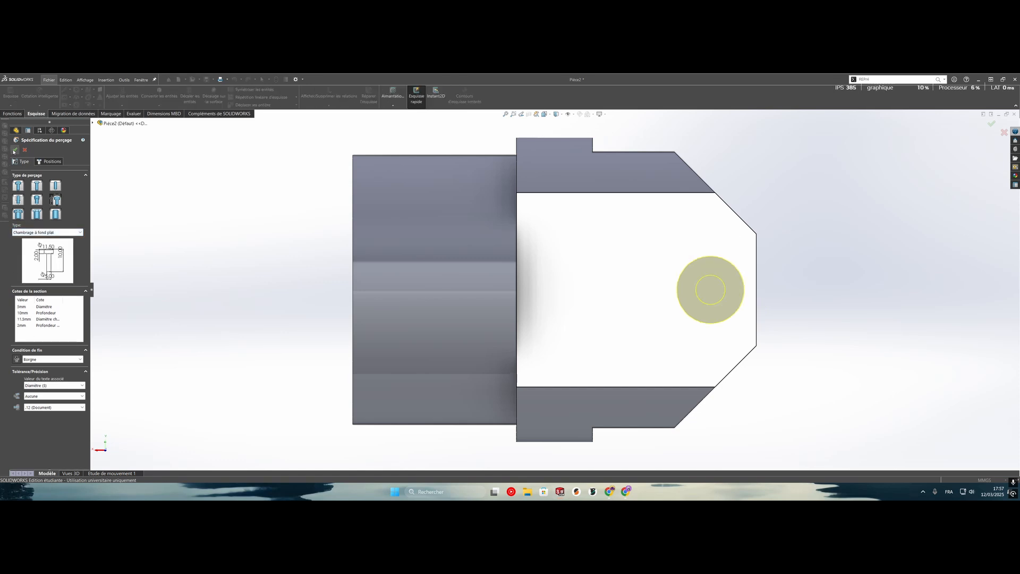
pyautogui.click(49, 161)
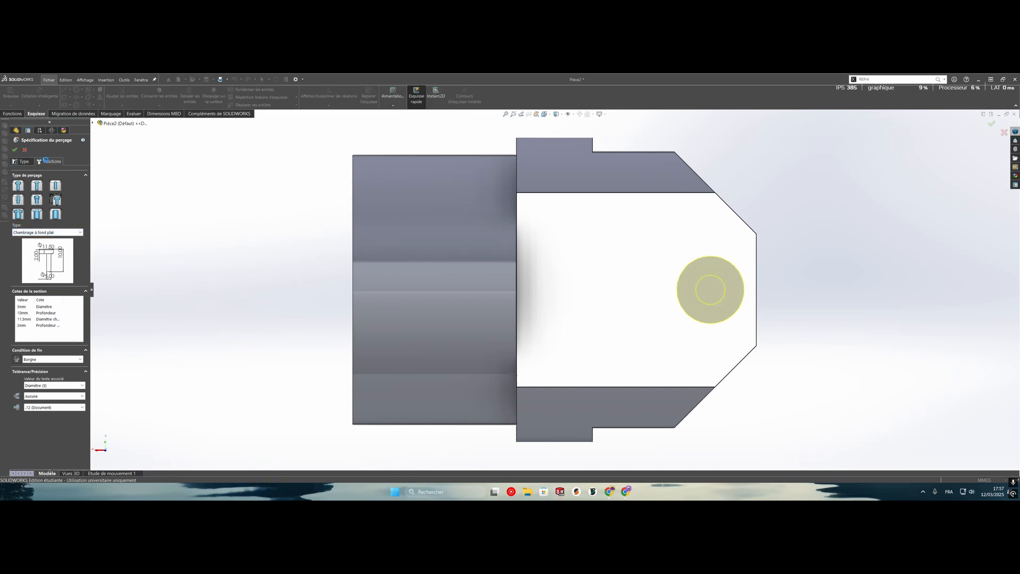
pyautogui.click(711, 290)
pyautogui.click(757, 272)
pyautogui.click(730, 237)
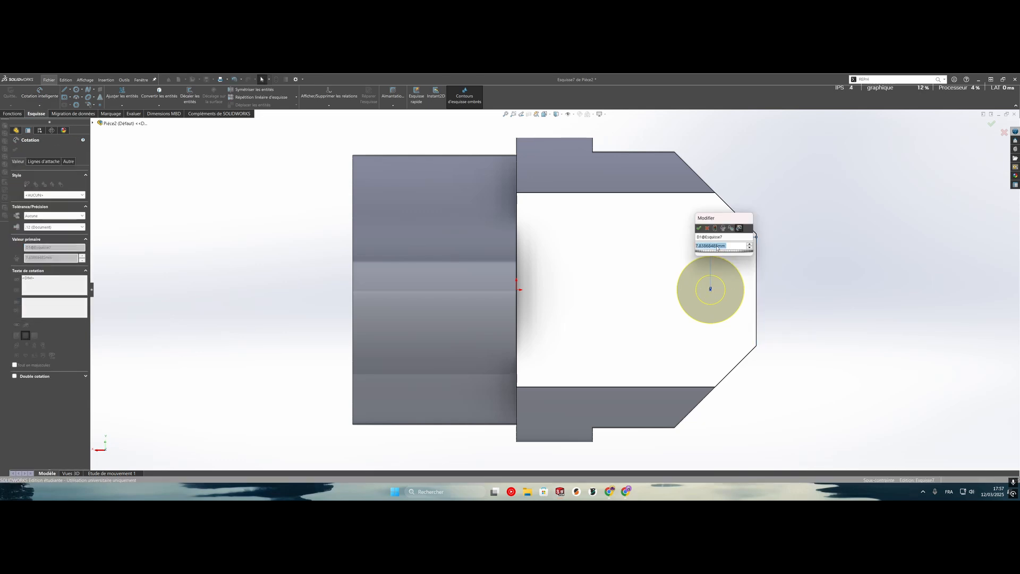
pyautogui.write('6')
pyautogui.press('Return')
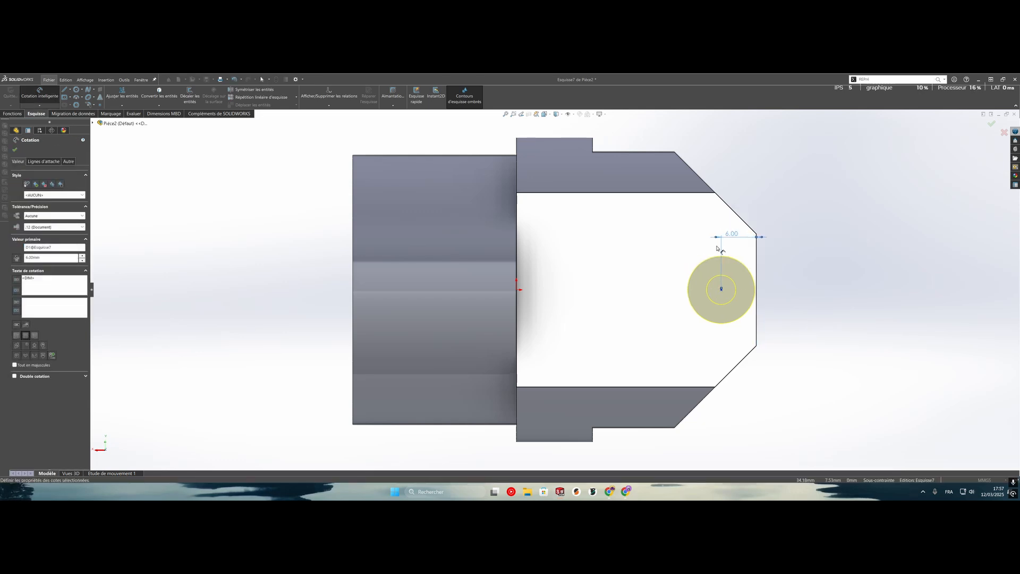
pyautogui.click(992, 124)
pyautogui.click(991, 124)
pyautogui.click(794, 280)
pyautogui.moveTo(797, 282); pyautogui.dragTo(545, 305, button='middle')
pyautogui.scroll(4, 765, 305)
pyautogui.scroll(-1, 651, 274)
pyautogui.rightClick(543, 303)
pyautogui.click(582, 291)
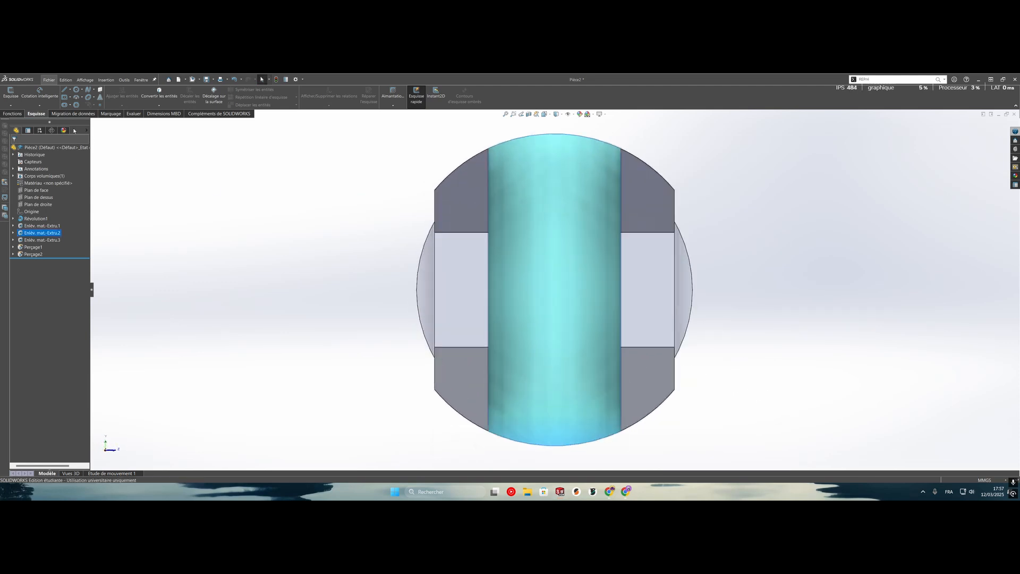
pyautogui.click(12, 113)
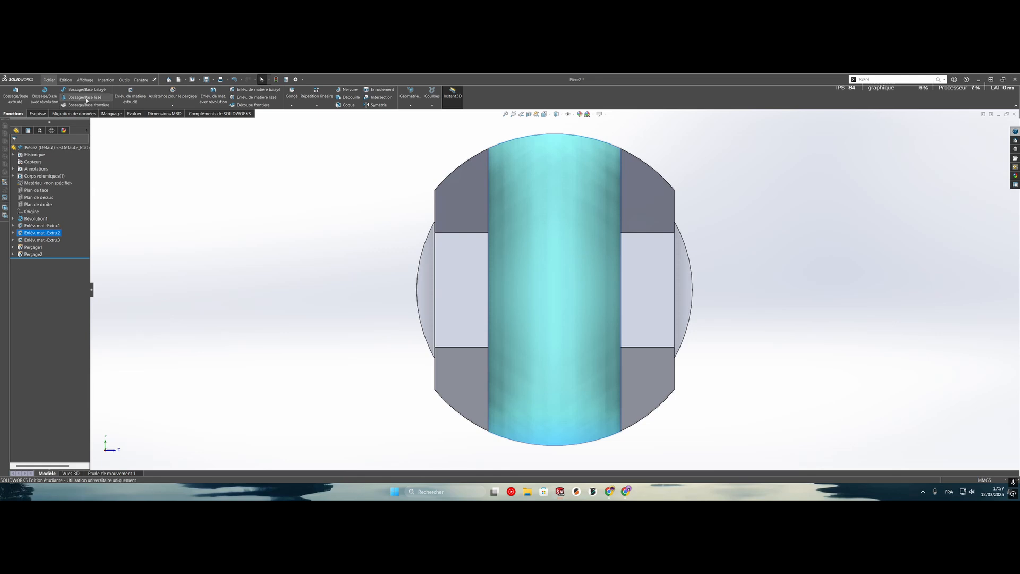
pyautogui.click(66, 113)
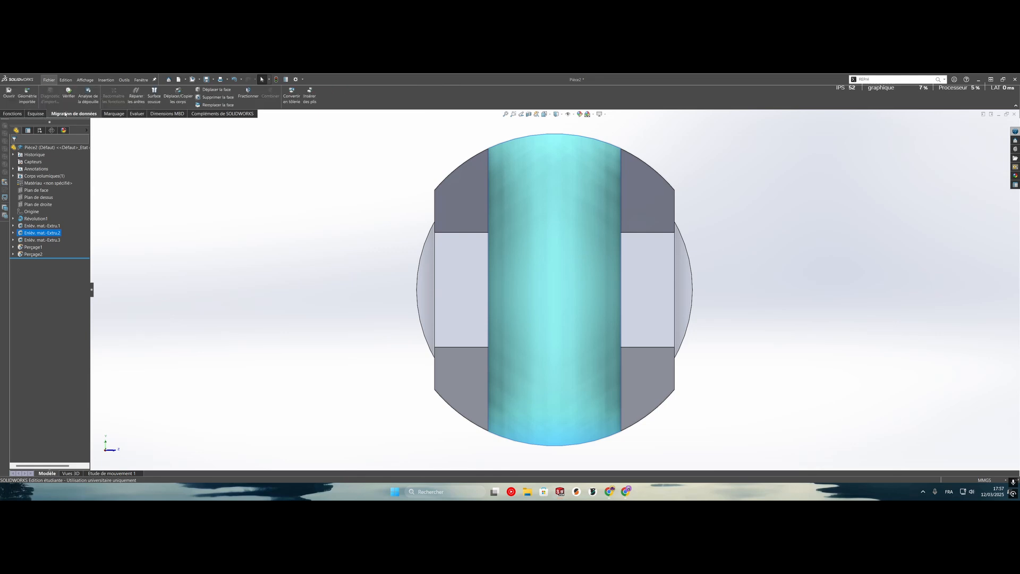
pyautogui.click(22, 114)
pyautogui.click(130, 98)
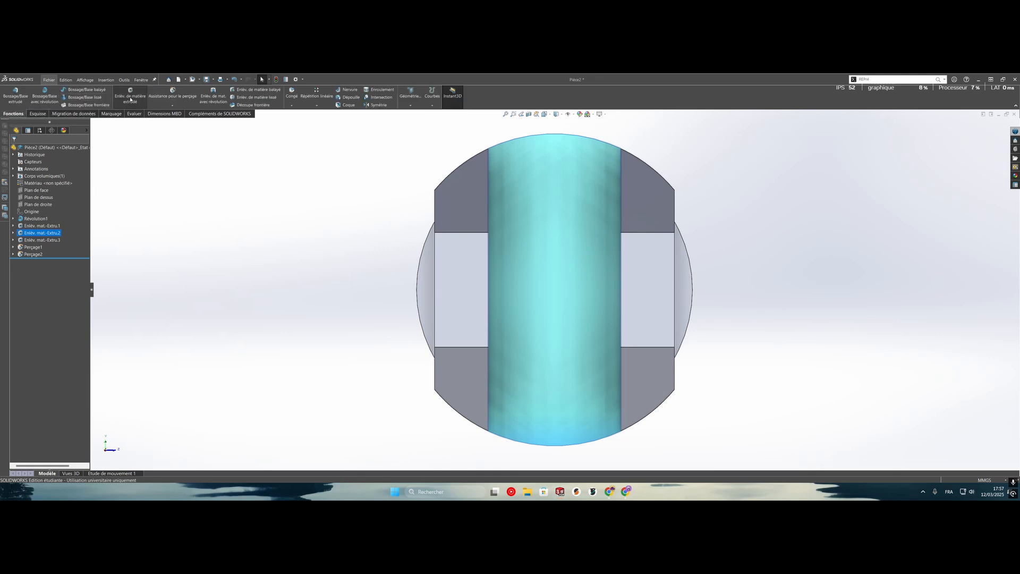
pyautogui.click(13, 114)
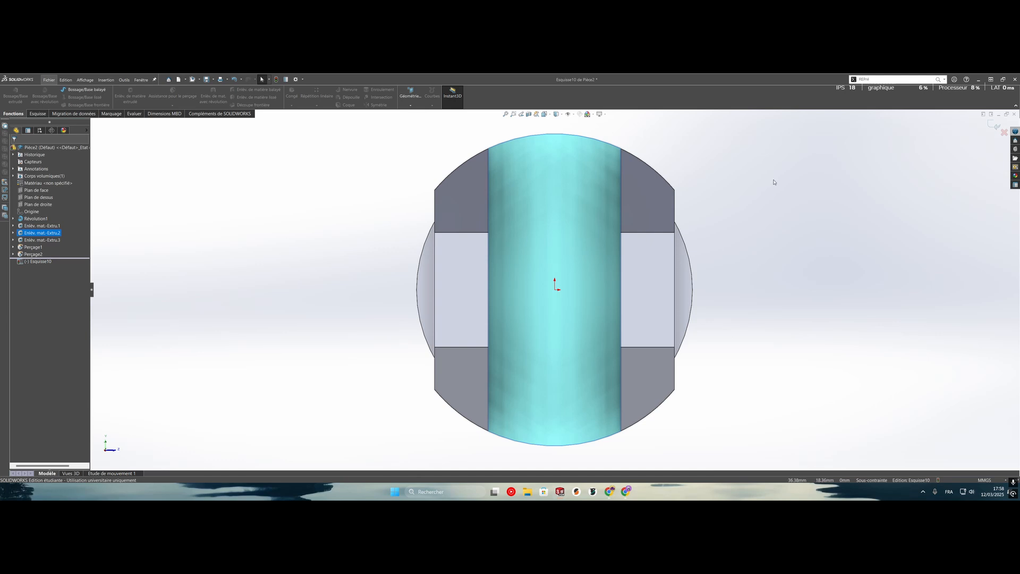
pyautogui.click(775, 182)
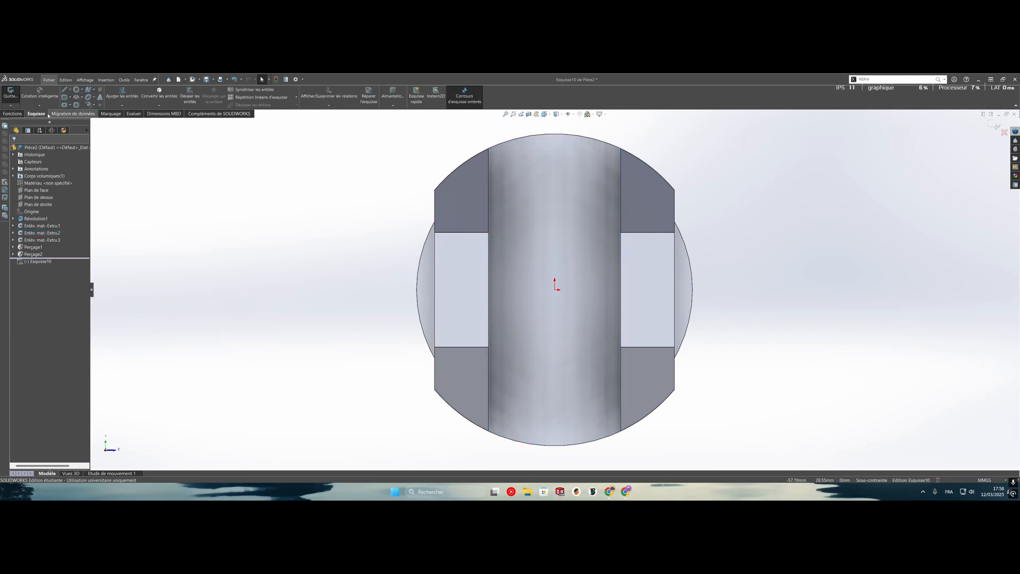
pyautogui.click(994, 126)
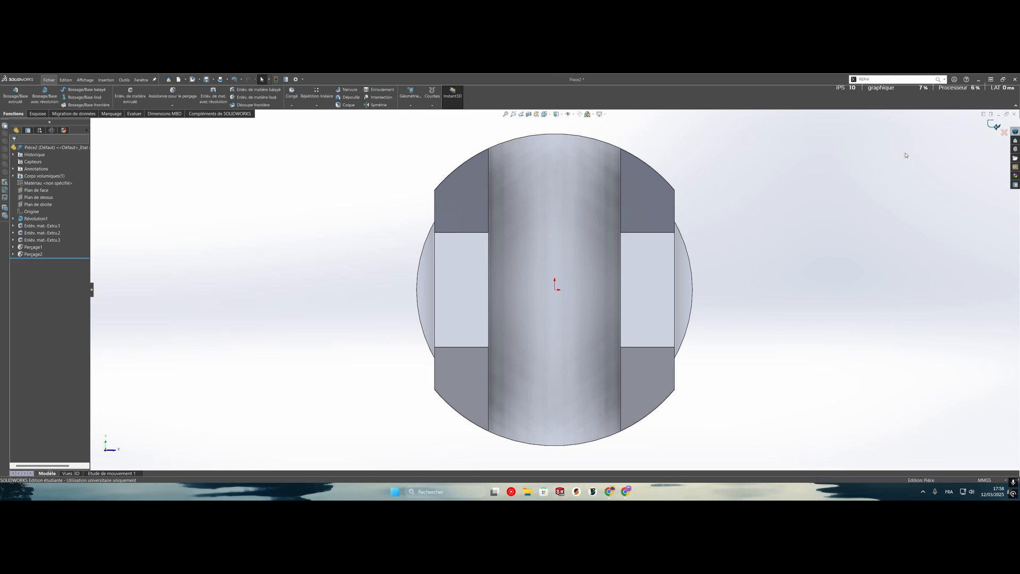
# - Start an ISO hole of type Trous de centrage with the Ø16.0 size
pyautogui.click(185, 97)
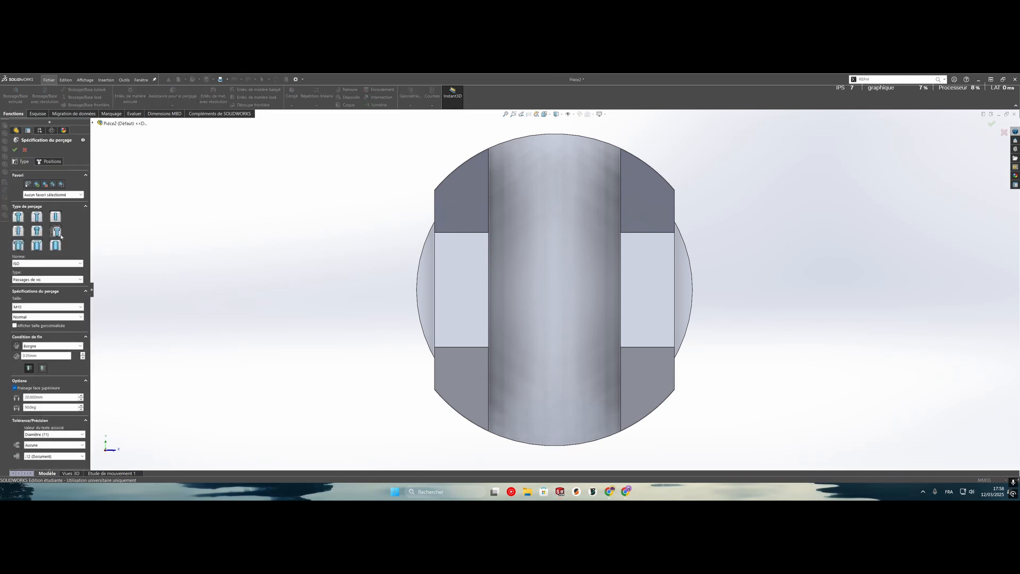
pyautogui.click(28, 307)
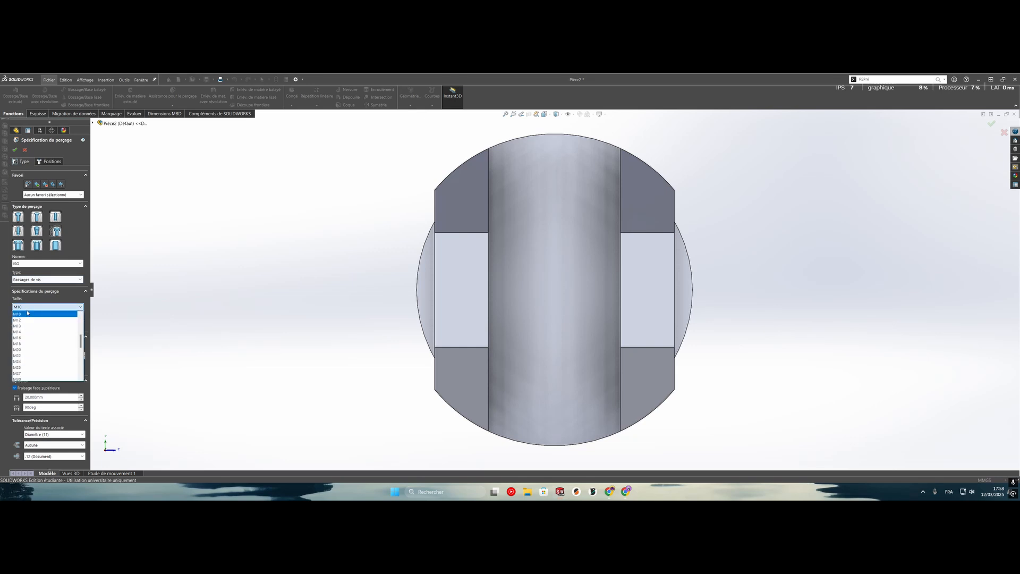
pyautogui.click(21, 338)
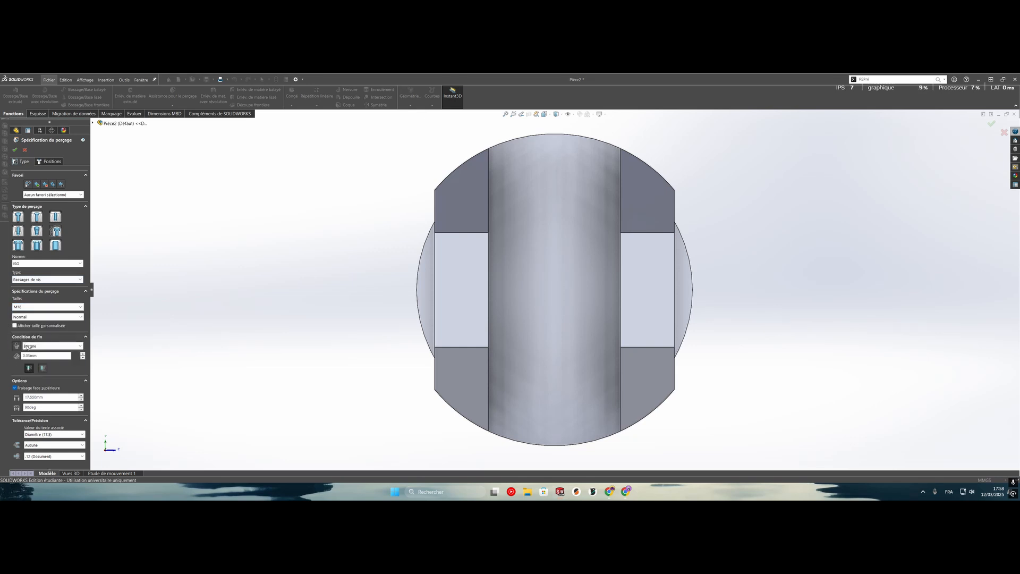
pyautogui.click(31, 279)
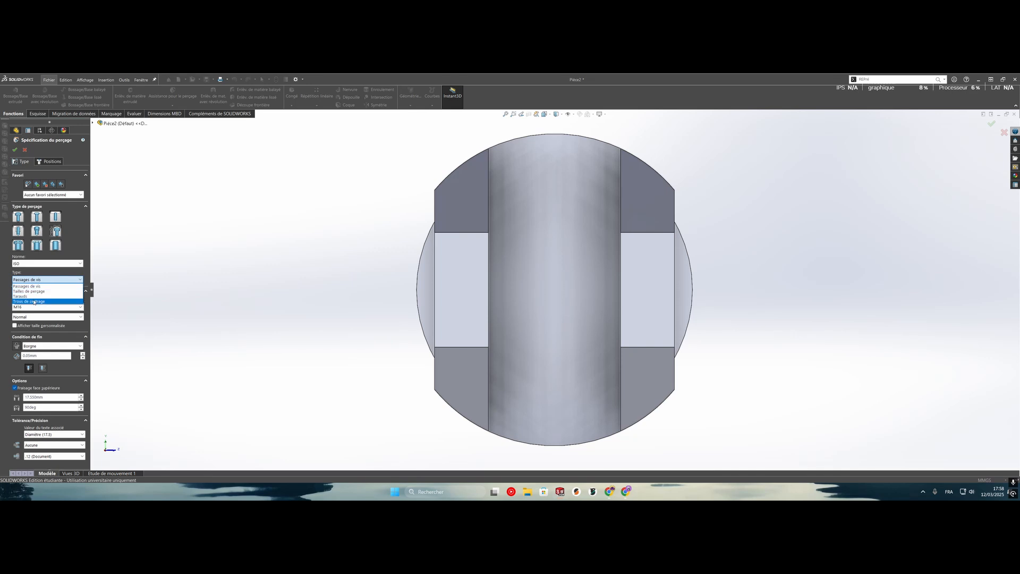
pyautogui.click(33, 301)
pyautogui.click(38, 307)
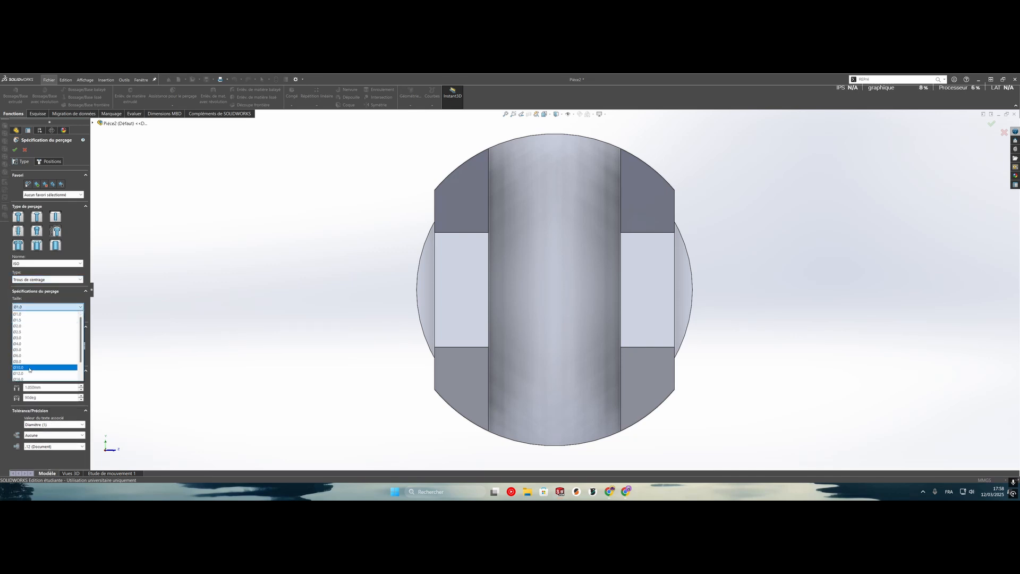
pyautogui.scroll(-3, 23, 372)
pyautogui.click(20, 361)
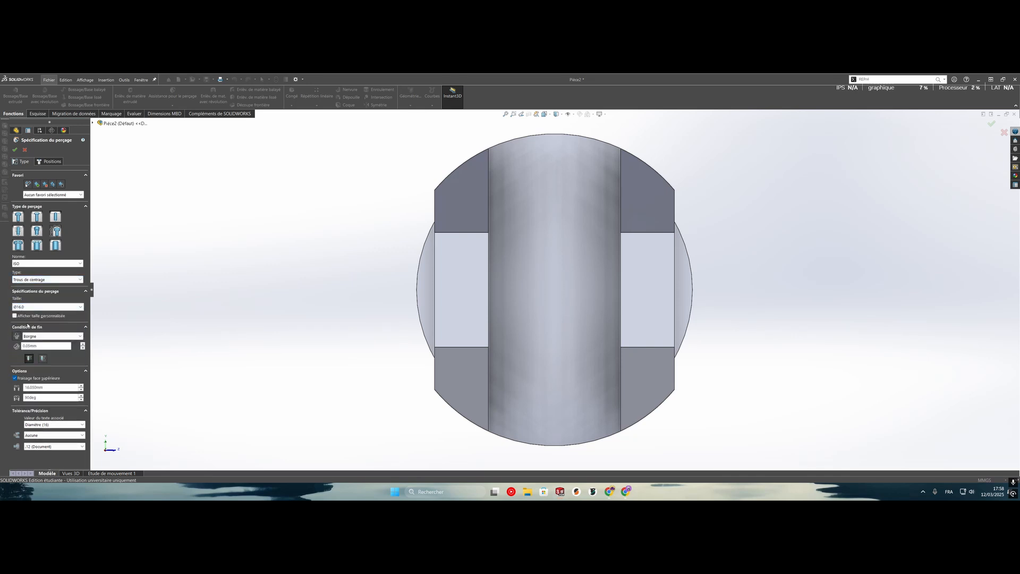
# - Make the hole go through all and give it a custom diameter of 17 mm
pyautogui.click(31, 337)
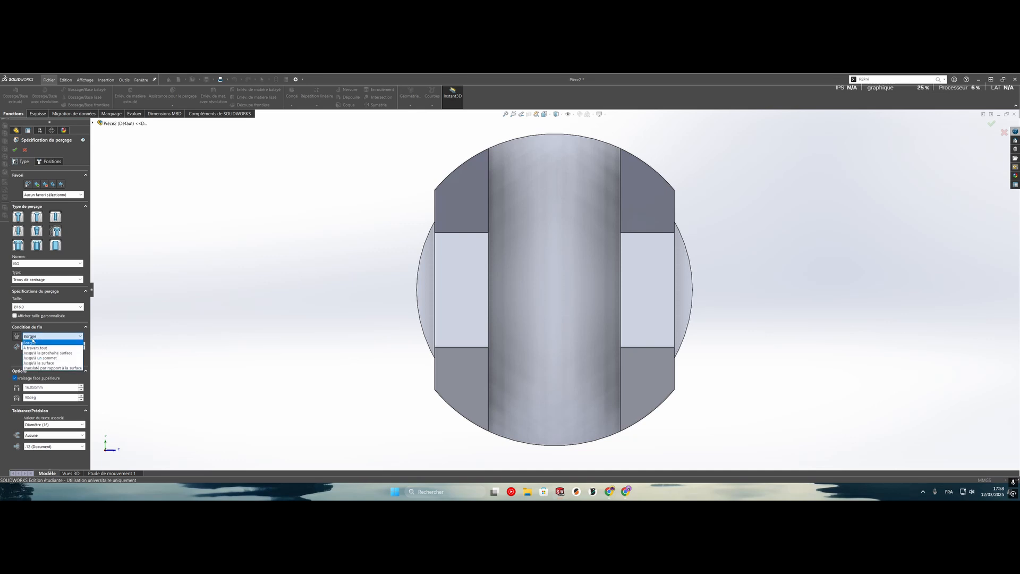
pyautogui.click(38, 338)
pyautogui.click(35, 336)
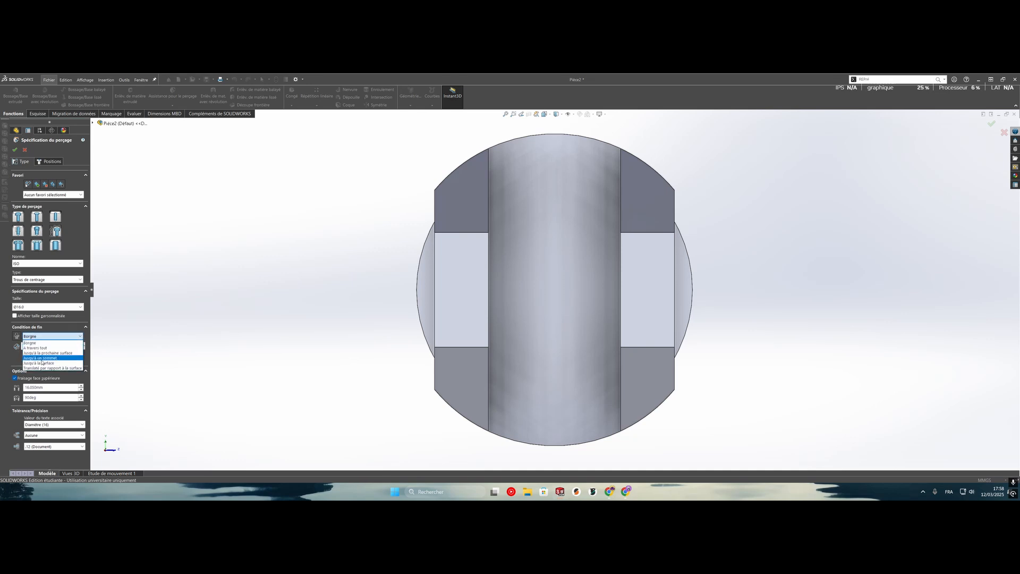
pyautogui.click(38, 347)
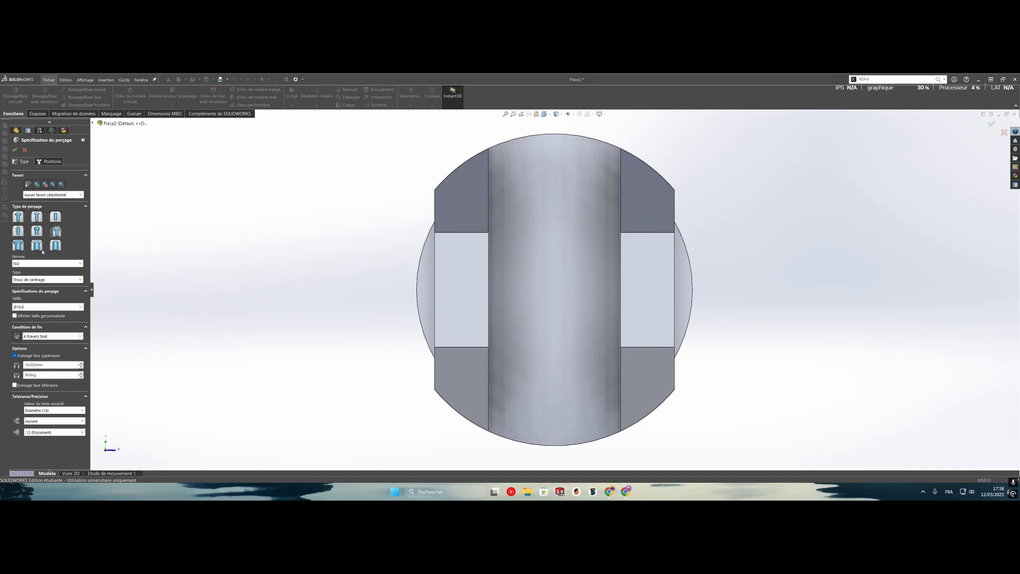
pyautogui.click(18, 317)
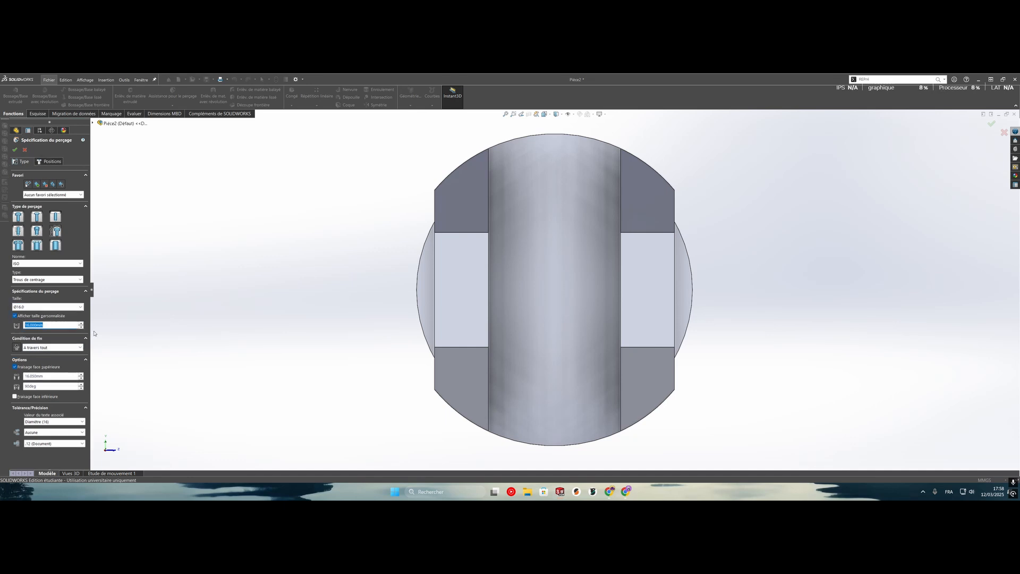
pyautogui.press('Return')
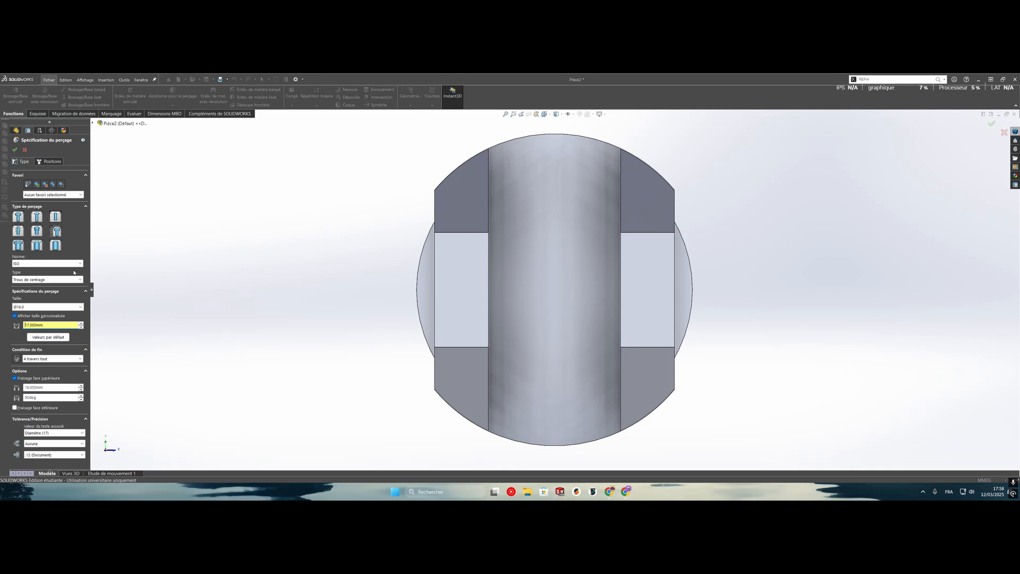
# - Place the hole at the origin on the fork slot's floor, turn off its upper-face countersink, and finish it
pyautogui.click(40, 162)
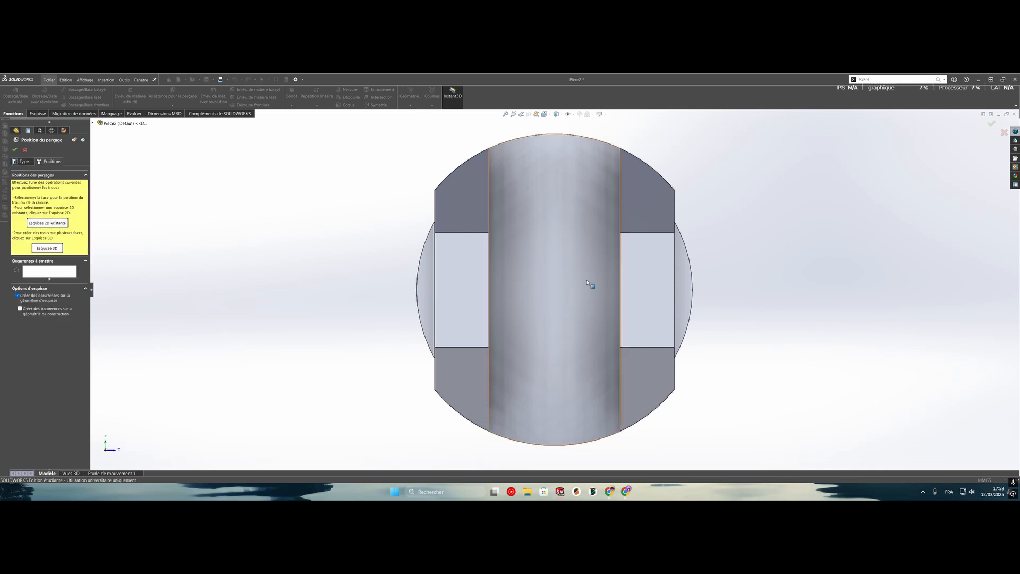
pyautogui.click(555, 288)
pyautogui.click(555, 288)
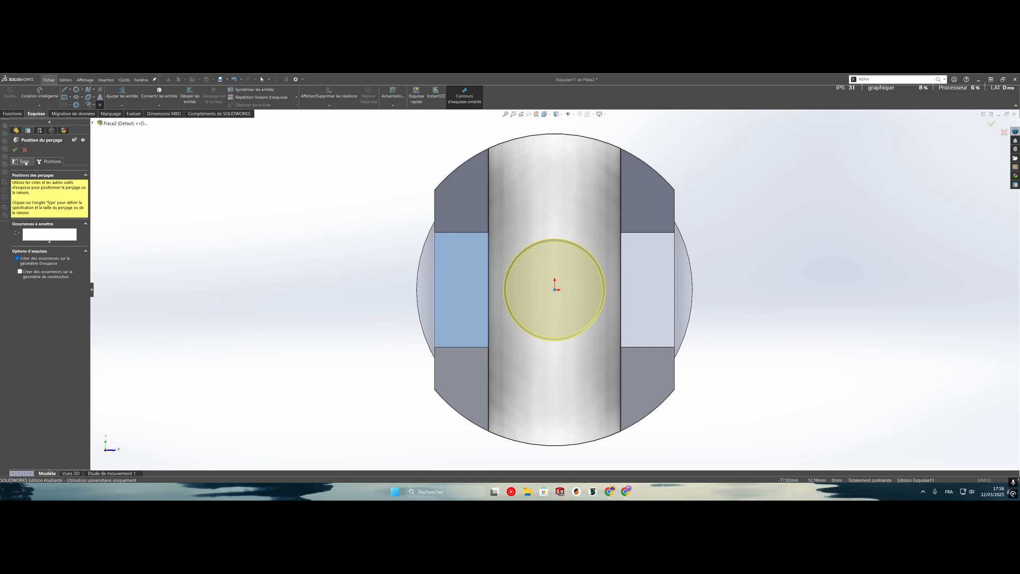
pyautogui.click(24, 161)
pyautogui.click(15, 378)
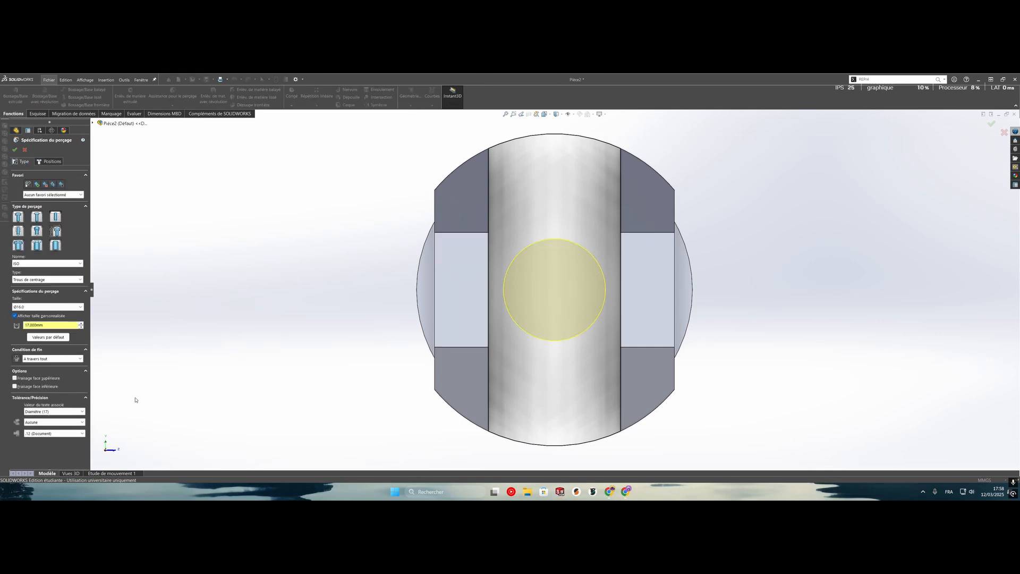
pyautogui.moveTo(490, 324); pyautogui.dragTo(181, 250, button='middle')
pyautogui.click(15, 150)
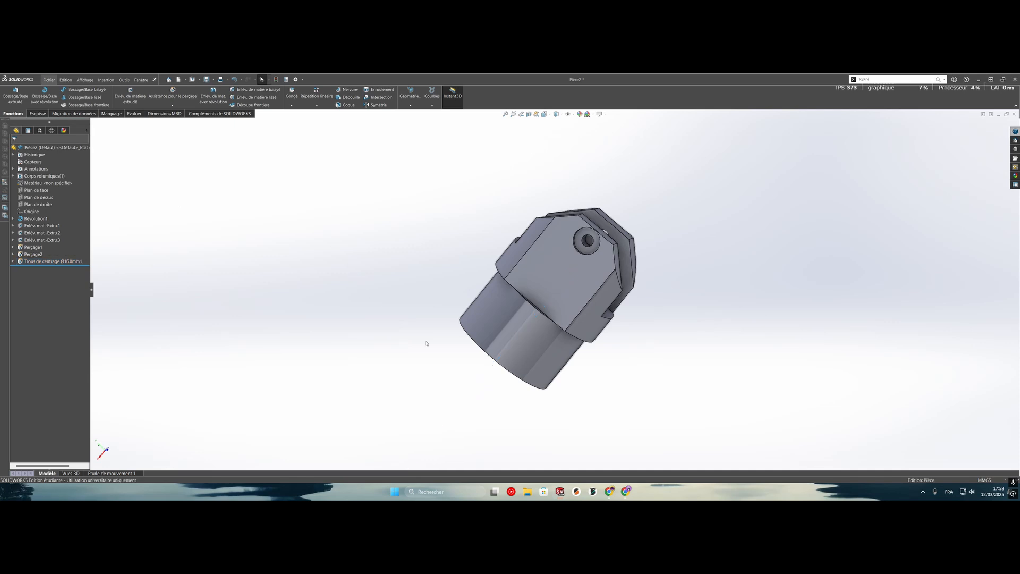
# - On the ring-shaped end face of the cylindrical shank, sketch a circle about 38.5 mm in diameter centred on the origin
pyautogui.moveTo(426, 342); pyautogui.dragTo(567, 304, button='middle')
pyautogui.scroll(-3, 566, 304)
pyautogui.rightClick(540, 299)
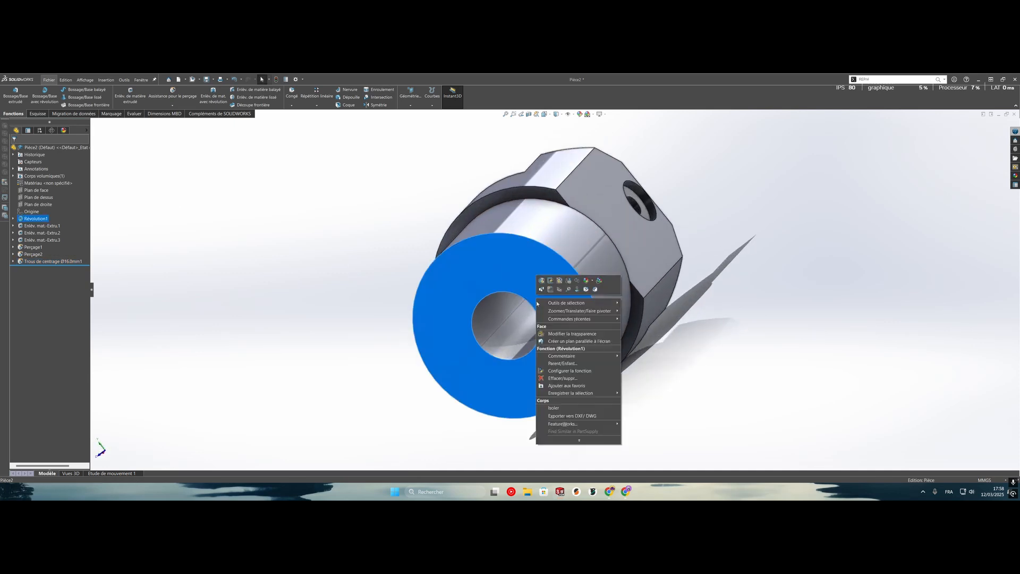
pyautogui.click(575, 291)
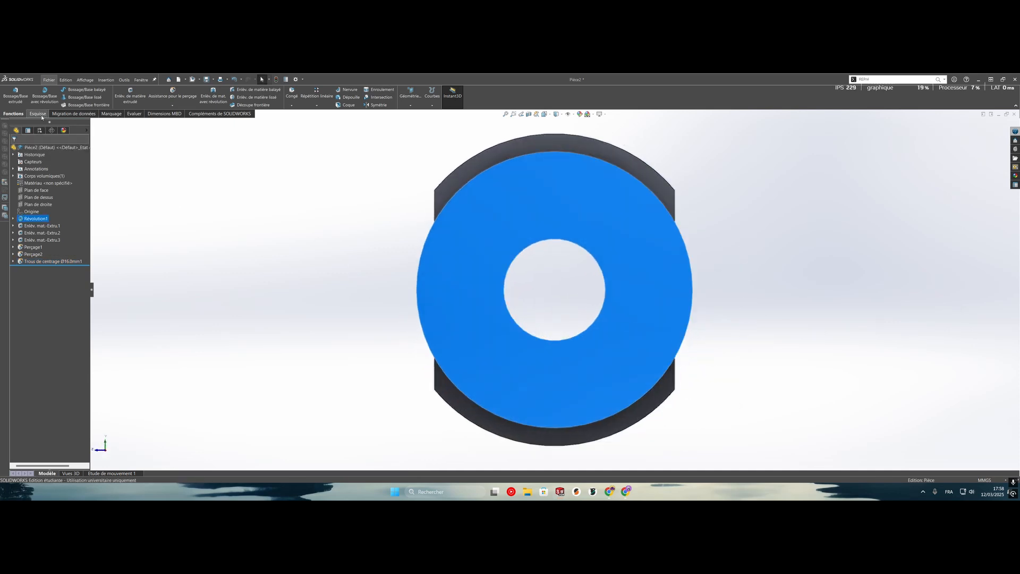
pyautogui.click(36, 114)
pyautogui.click(76, 91)
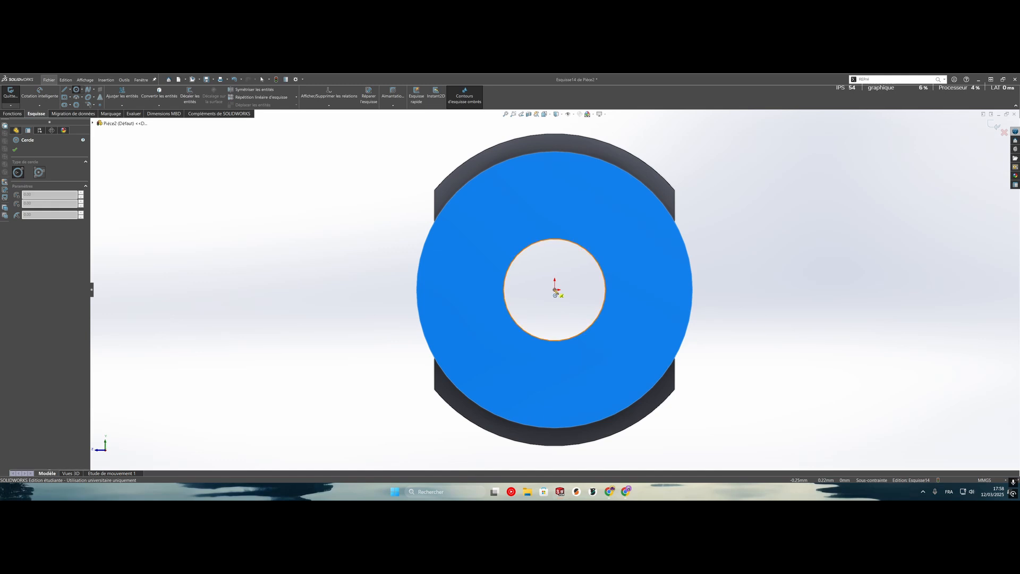
pyautogui.click(556, 290)
pyautogui.click(555, 175)
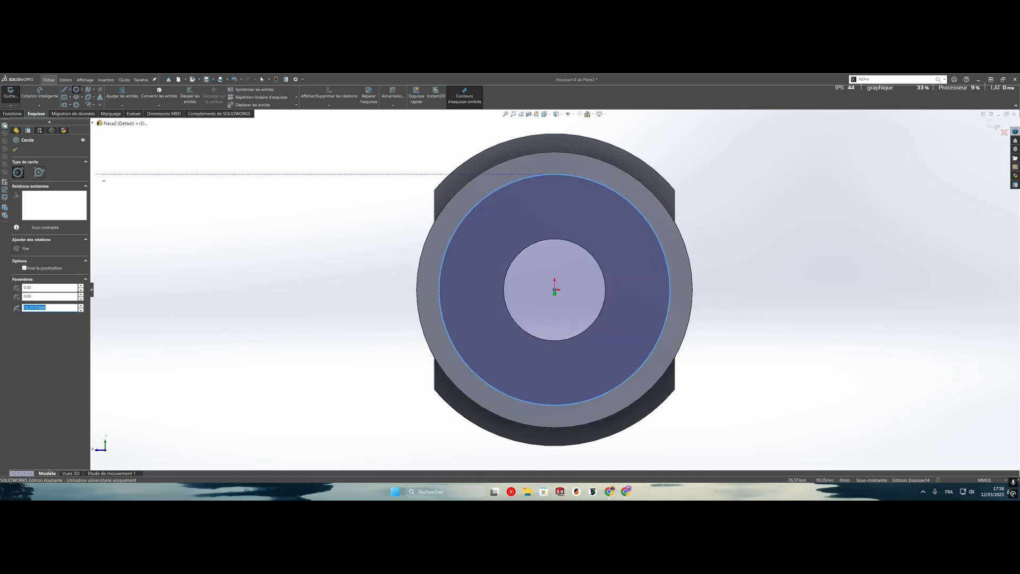
pyautogui.click(12, 114)
pyautogui.click(128, 97)
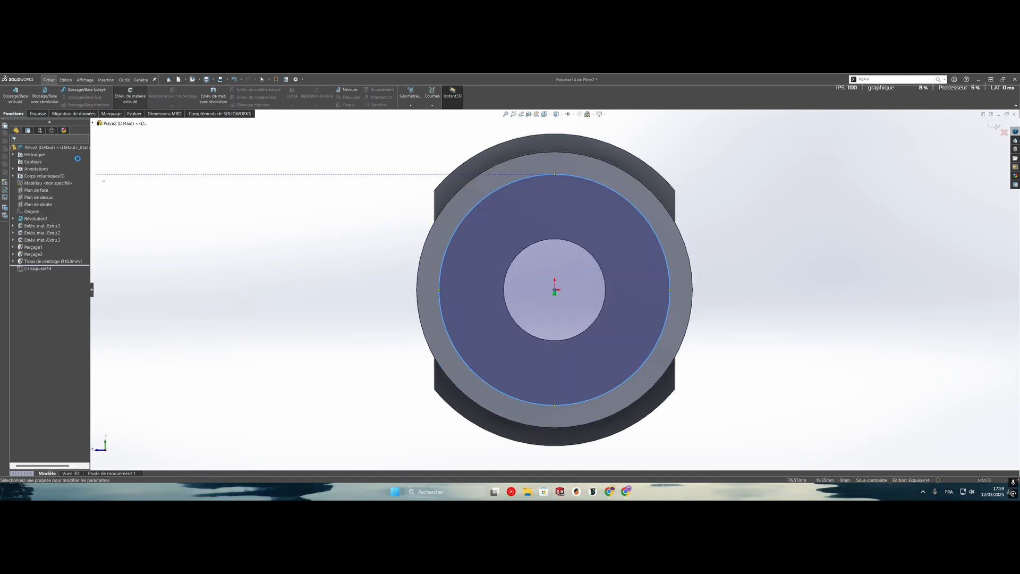
pyautogui.click(55, 191)
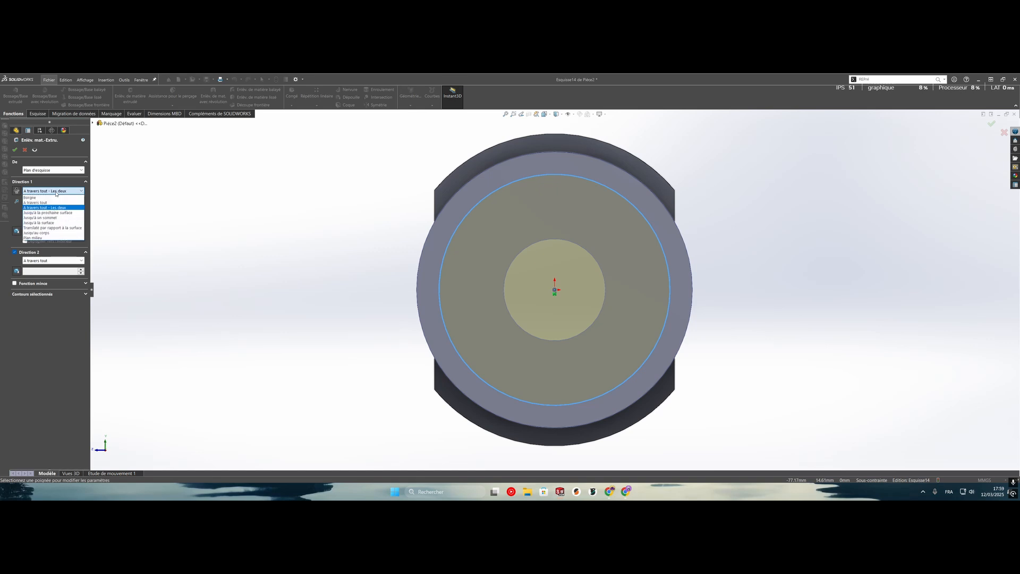
pyautogui.click(32, 195)
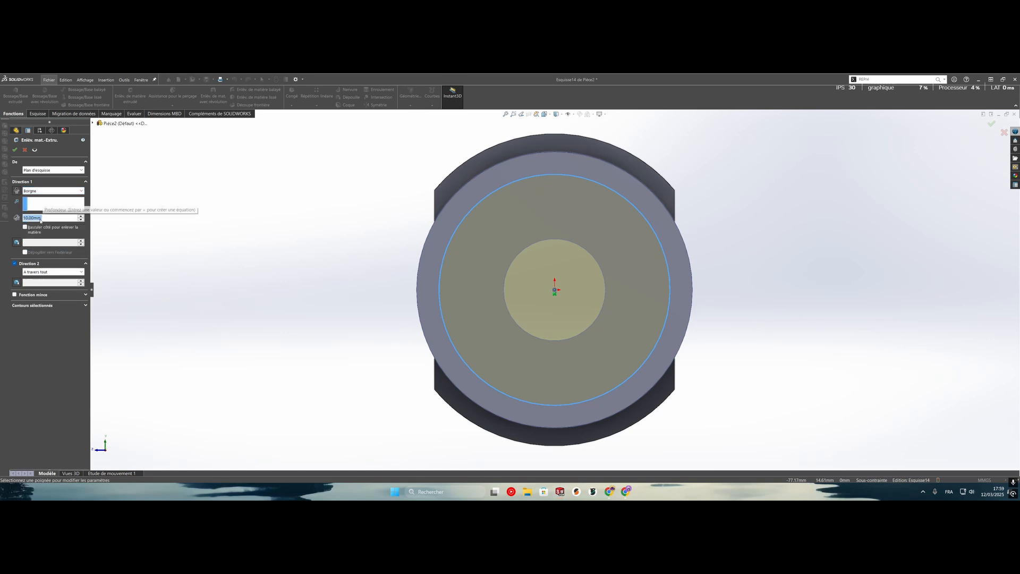
pyautogui.write('22')
pyautogui.press('Return')
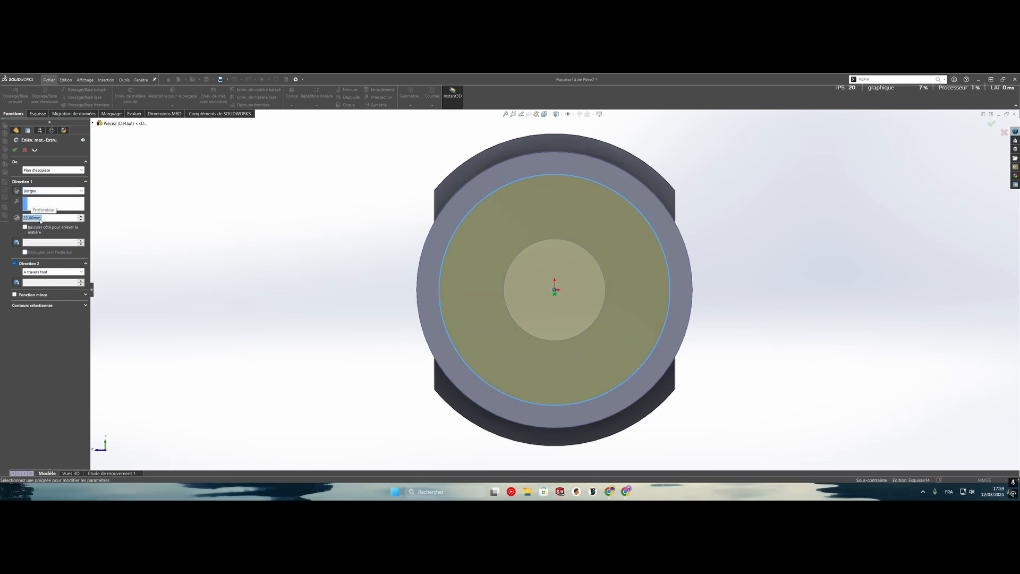
pyautogui.click(25, 149)
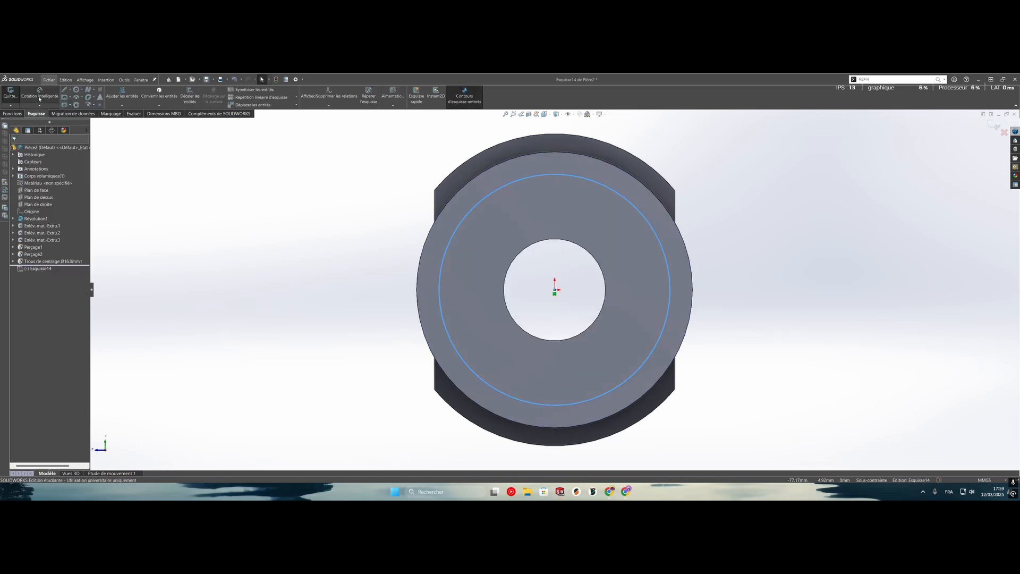
# - Dimension the end-face circle's diameter to 34 mm
pyautogui.click(39, 99)
pyautogui.click(588, 177)
pyautogui.click(766, 207)
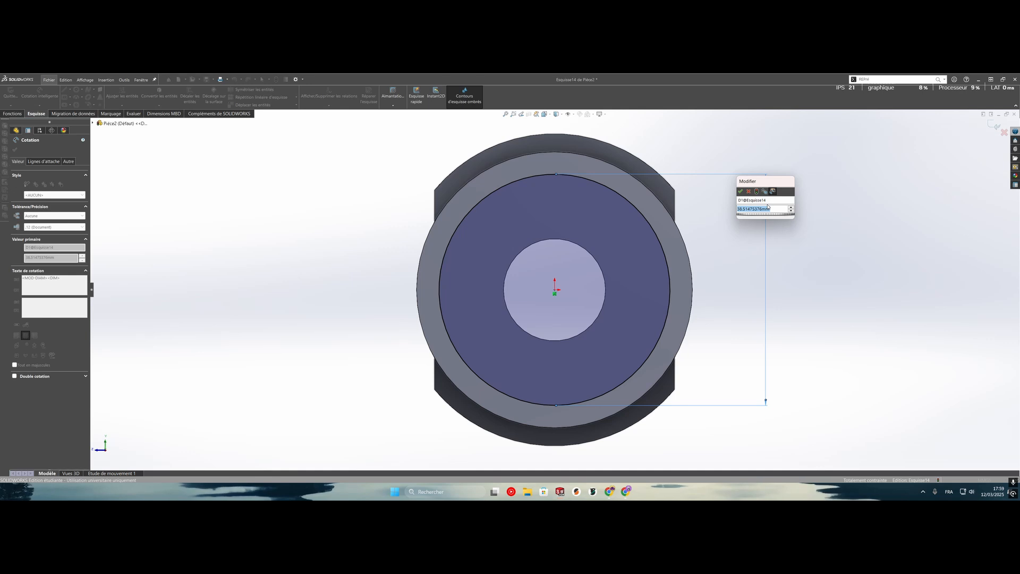
pyautogui.write('34')
pyautogui.press('Return')
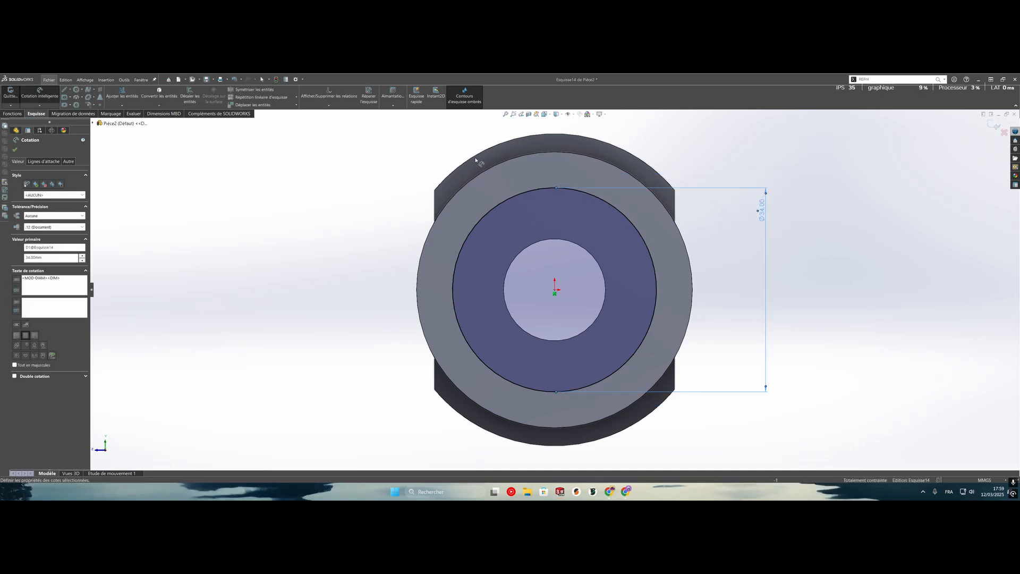
# - Cut the 34 mm circle into the shank as a blind extruded cut (Borgne) 22 mm deep
pyautogui.click(20, 113)
pyautogui.click(131, 96)
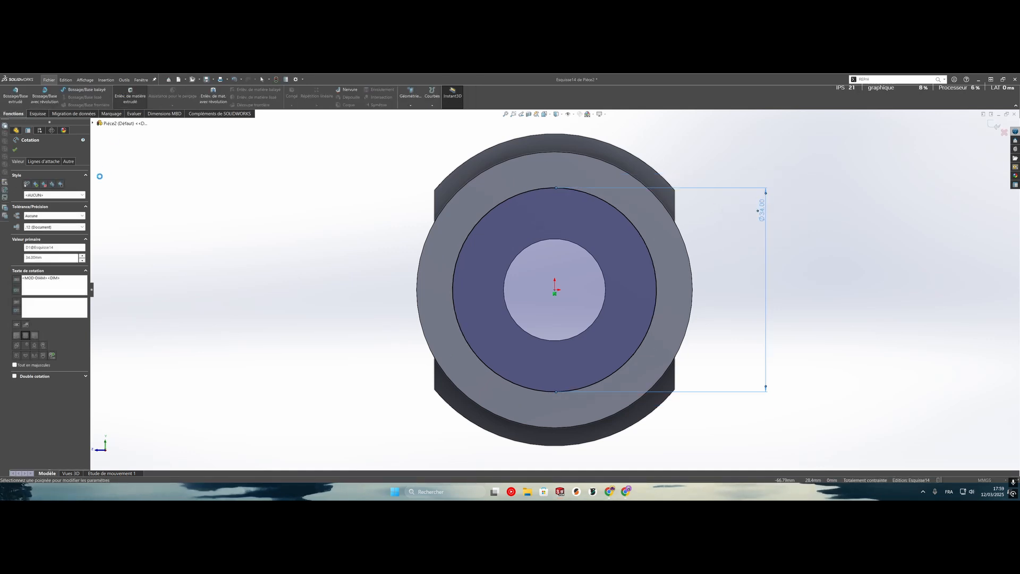
pyautogui.click(52, 190)
pyautogui.click(29, 197)
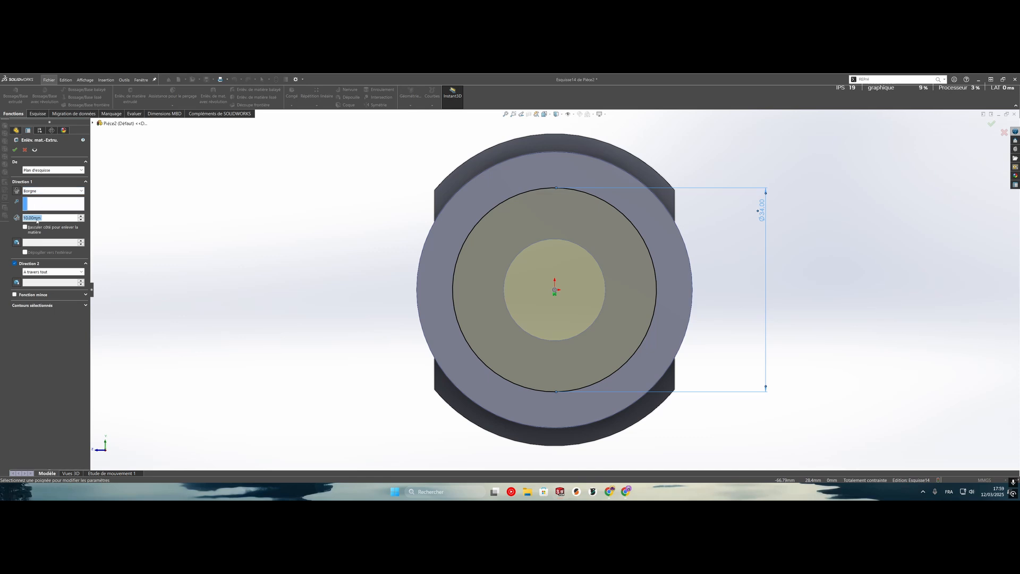
pyautogui.doubleClick(36, 217)
pyautogui.write('22')
pyautogui.press('Return')
pyautogui.press('Return')
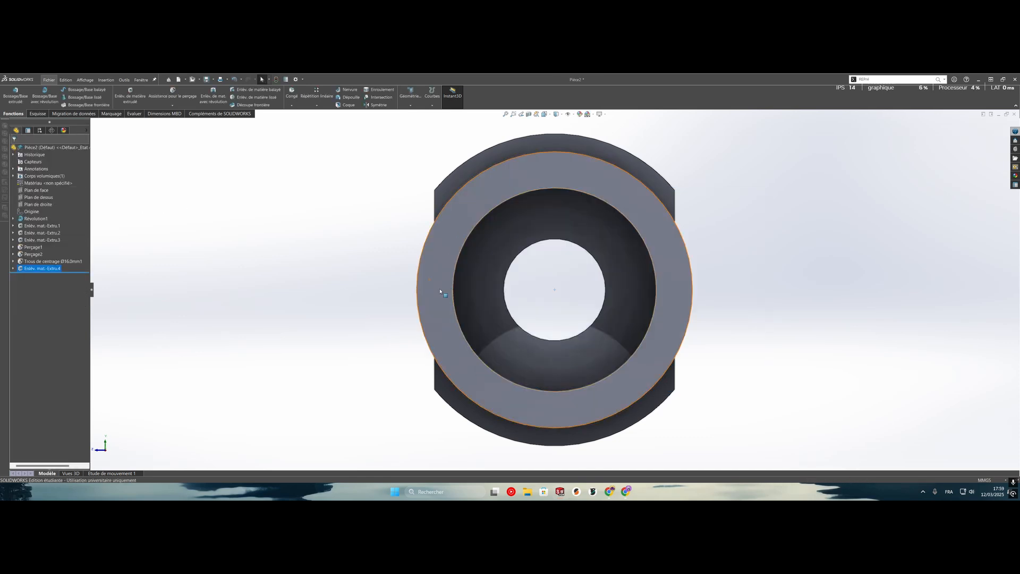
# - On the bottom face of the new bore, sketch a circle about 39 mm in diameter centred on the origin
pyautogui.moveTo(440, 291); pyautogui.dragTo(389, 292, button='middle')
pyautogui.click(459, 258)
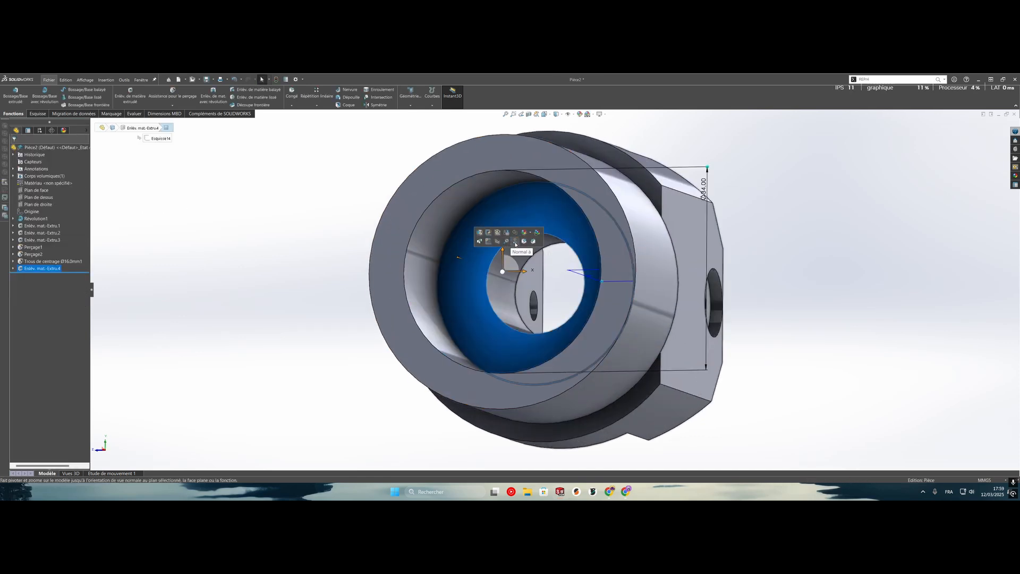
pyautogui.click(515, 241)
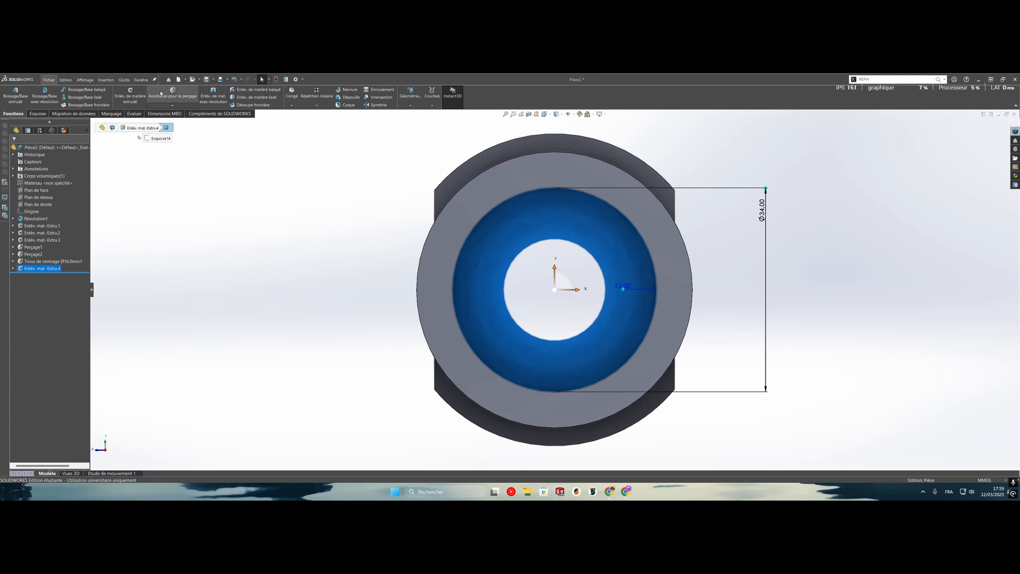
pyautogui.click(37, 113)
pyautogui.click(76, 89)
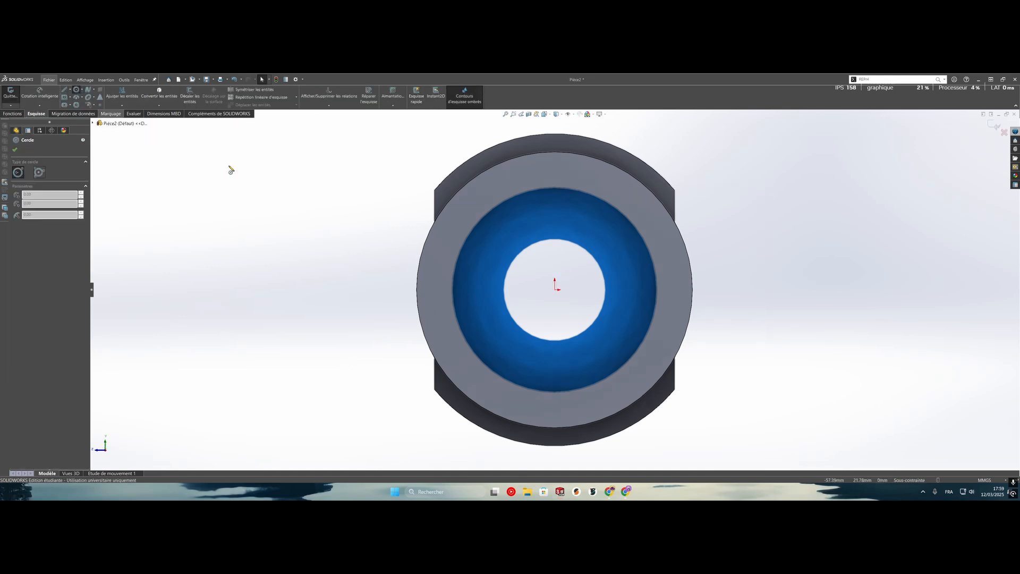
pyautogui.click(555, 290)
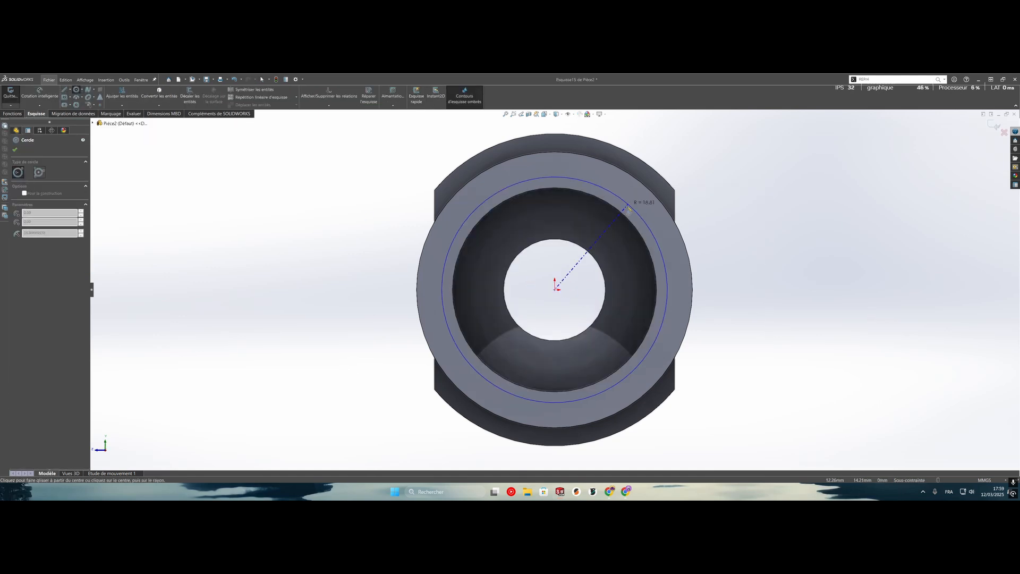
pyautogui.click(631, 202)
# - Dimension the diameter of the circle on the bore face to 40 mm
pyautogui.click(29, 131)
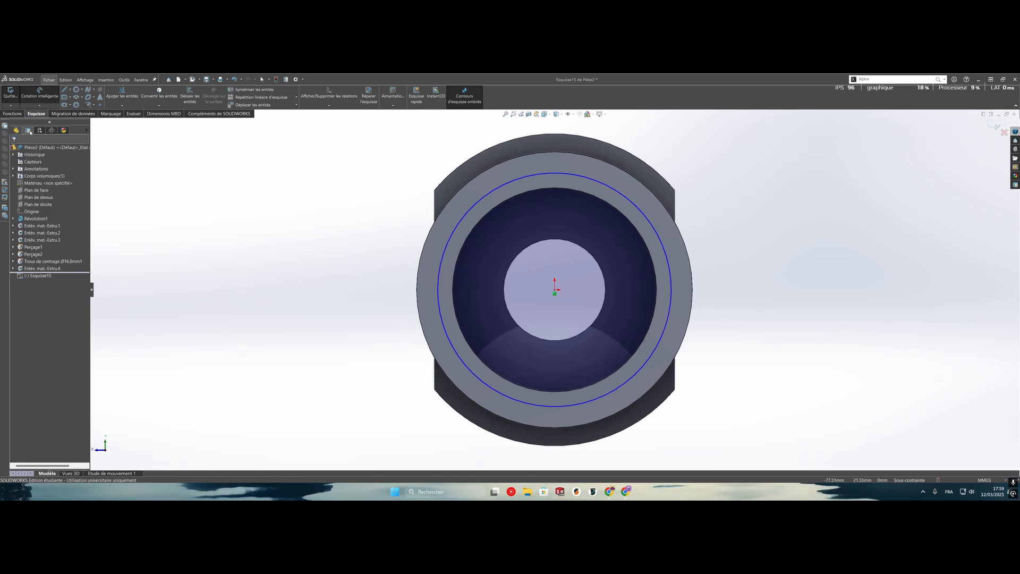
pyautogui.click(553, 173)
pyautogui.click(628, 144)
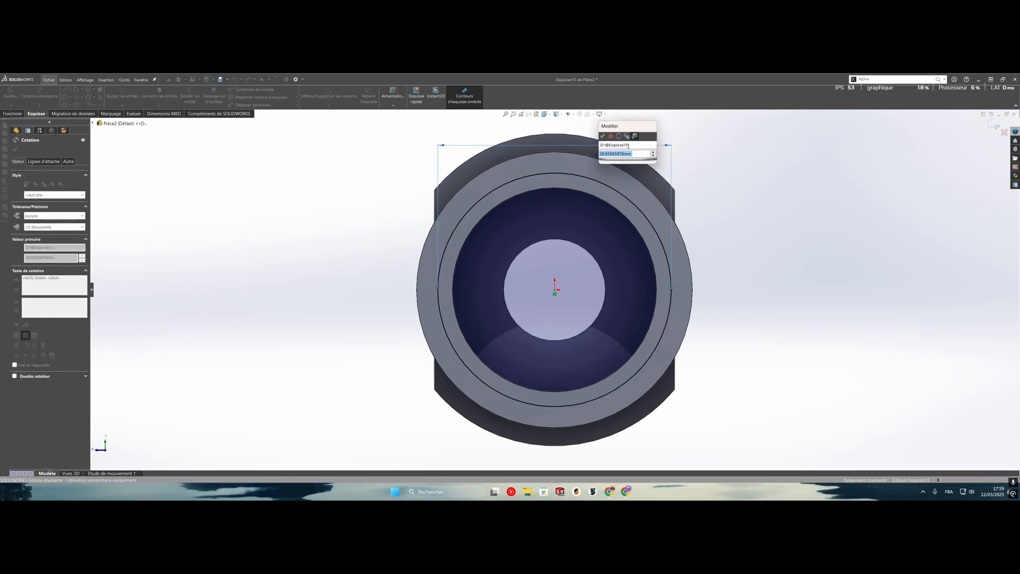
pyautogui.write('40')
pyautogui.press('Return')
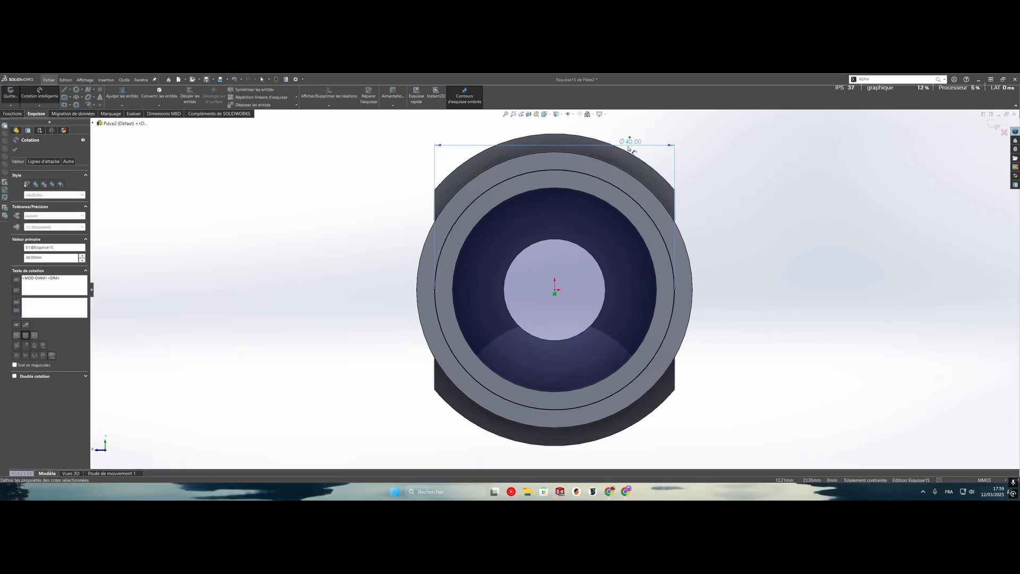
# - Cut the 40 mm circle inside the shank as a blind extruded cut (Borgne) 2 mm deep
pyautogui.click(12, 113)
pyautogui.click(130, 95)
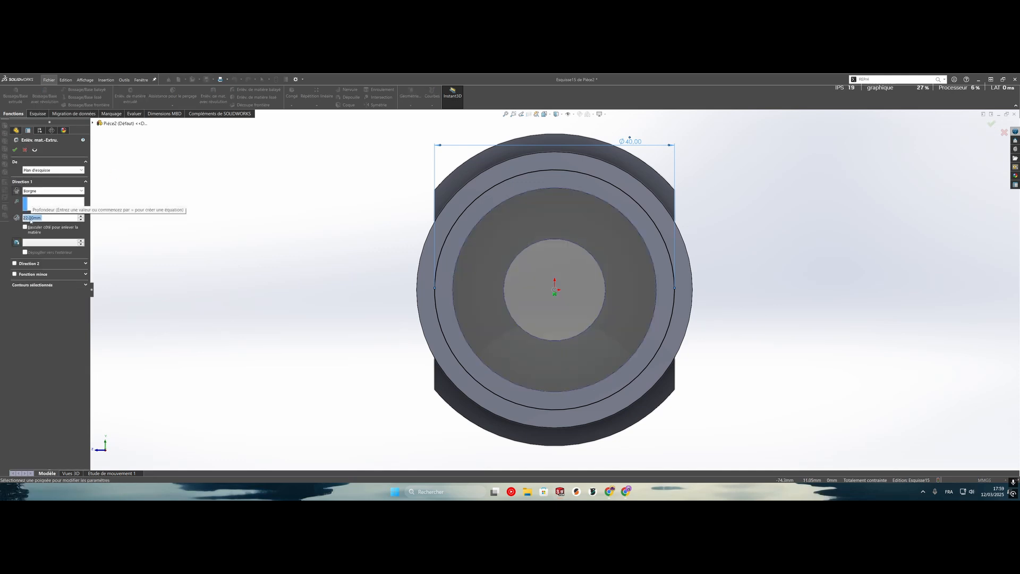
pyautogui.write('2cm')
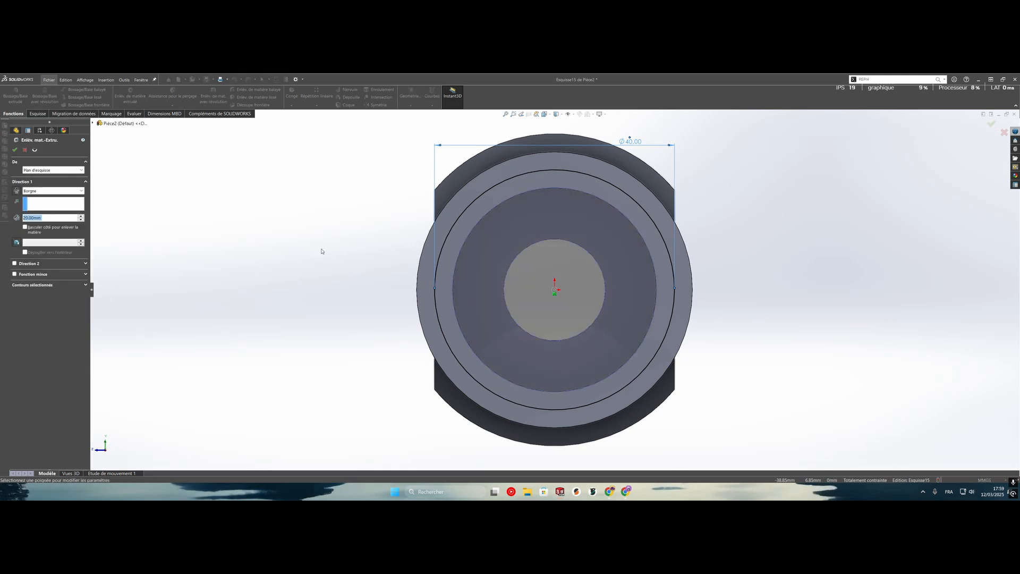
pyautogui.moveTo(321, 250); pyautogui.dragTo(105, 214, button='middle')
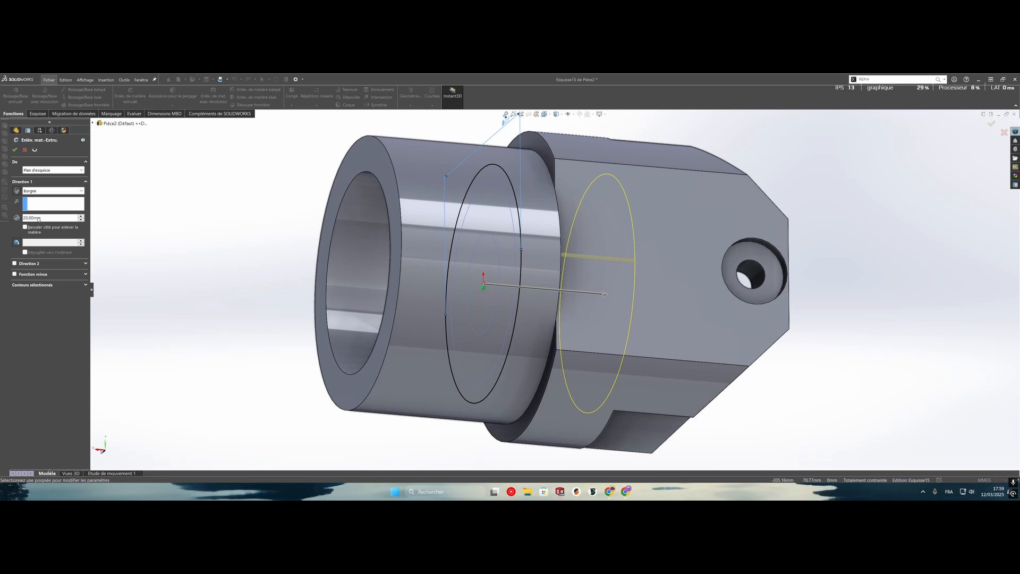
pyautogui.write('2')
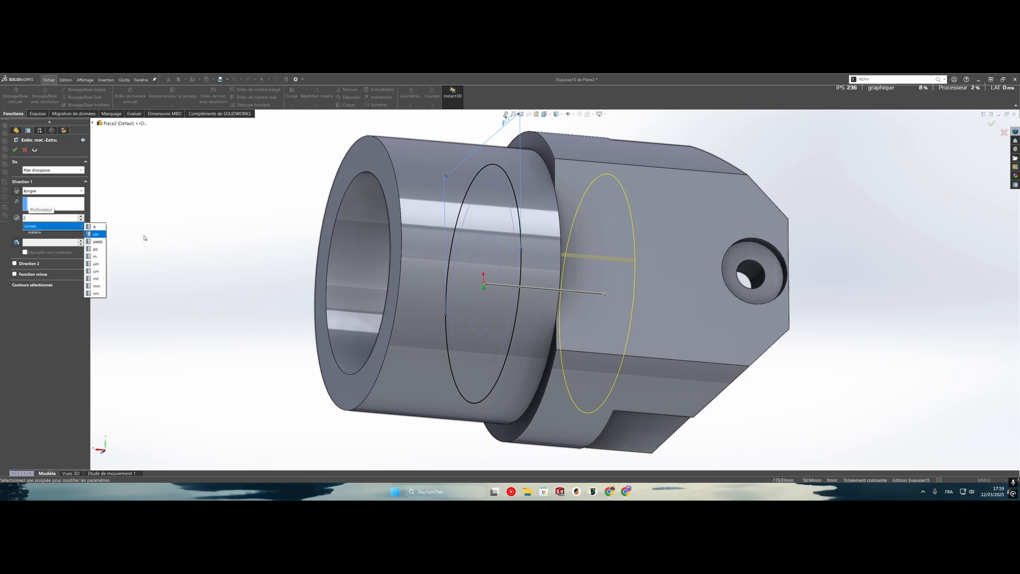
pyautogui.click(96, 286)
pyautogui.press('Return')
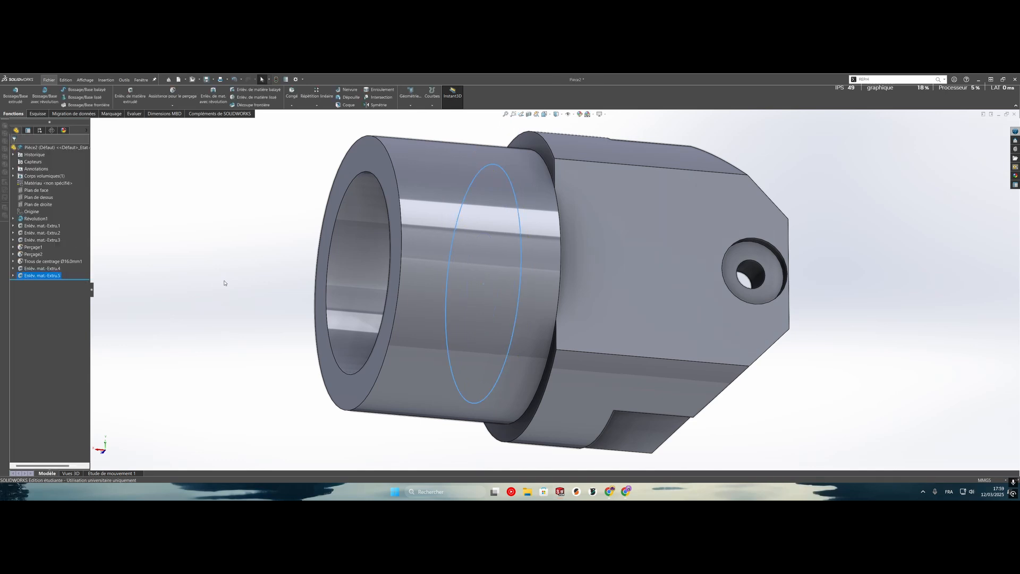
# - Add a cosmetic thread (Représentation de filetage) of 38 mm diameter, up to next, on the shank bore's opening edge
pyautogui.moveTo(224, 281); pyautogui.dragTo(266, 179, button='middle')
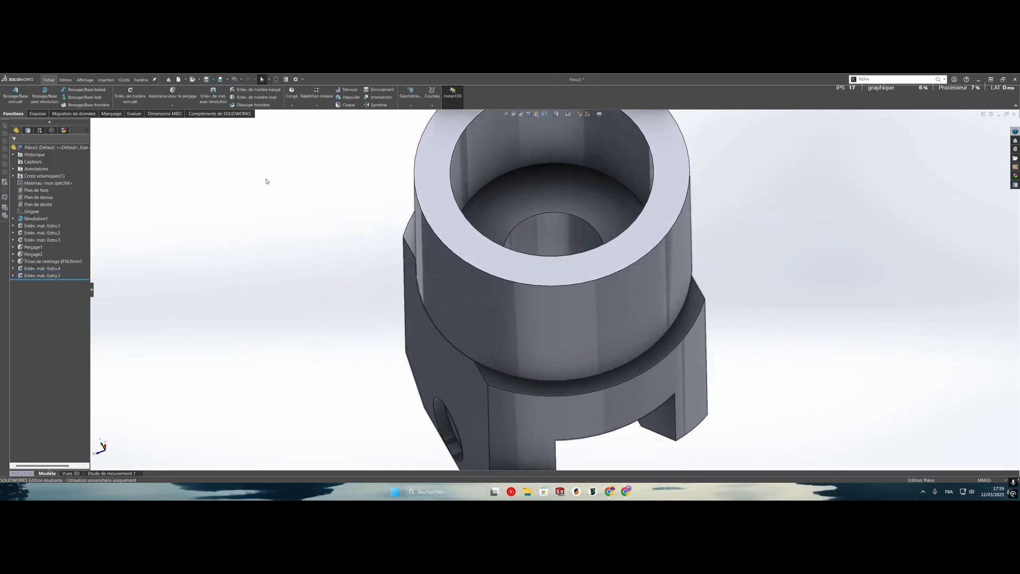
pyautogui.moveTo(583, 202); pyautogui.dragTo(629, 255, button='middle')
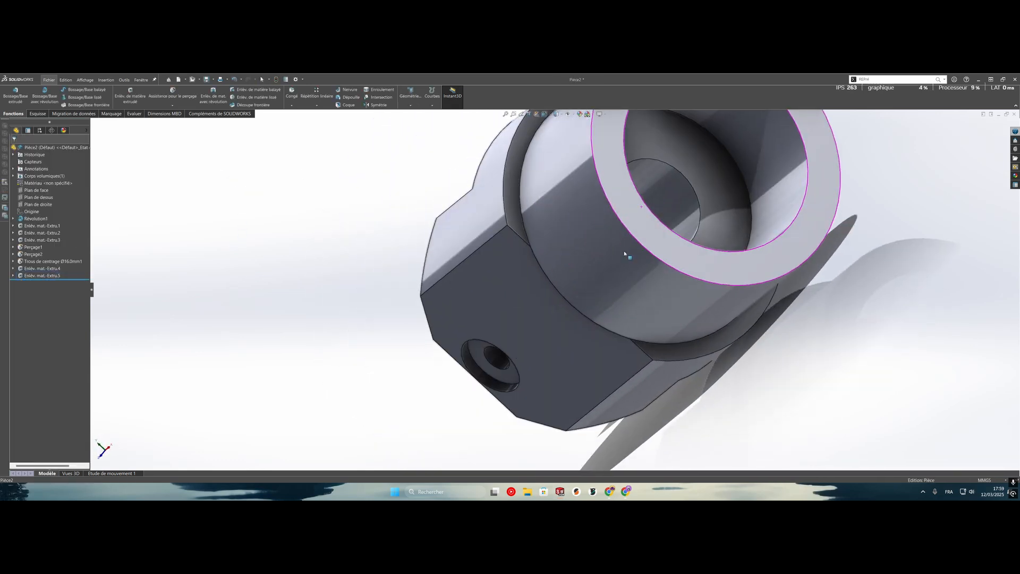
pyautogui.scroll(3, 631, 228)
pyautogui.scroll(-4, 615, 219)
pyautogui.doubleClick(869, 80)
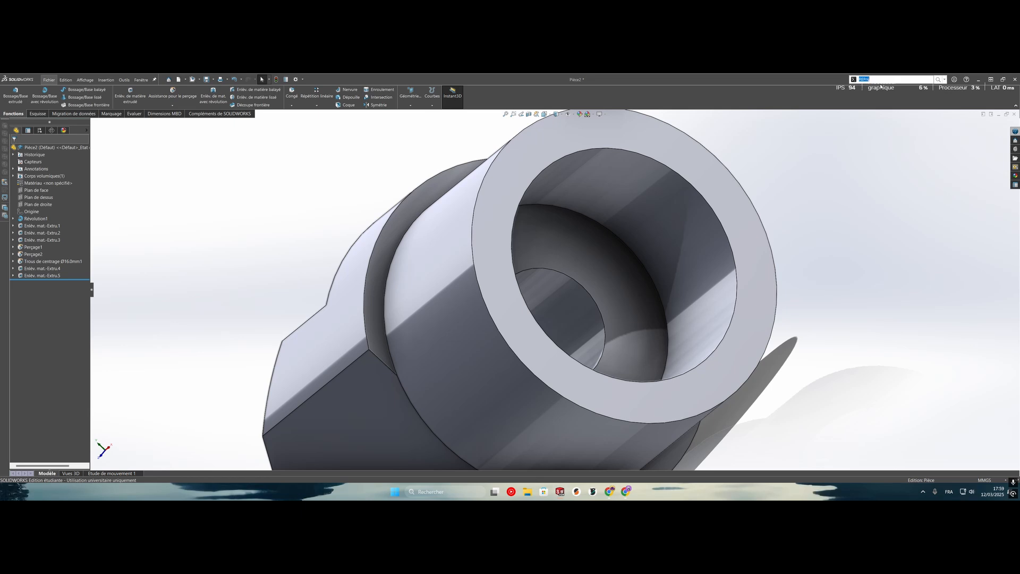
pyautogui.write('RE')
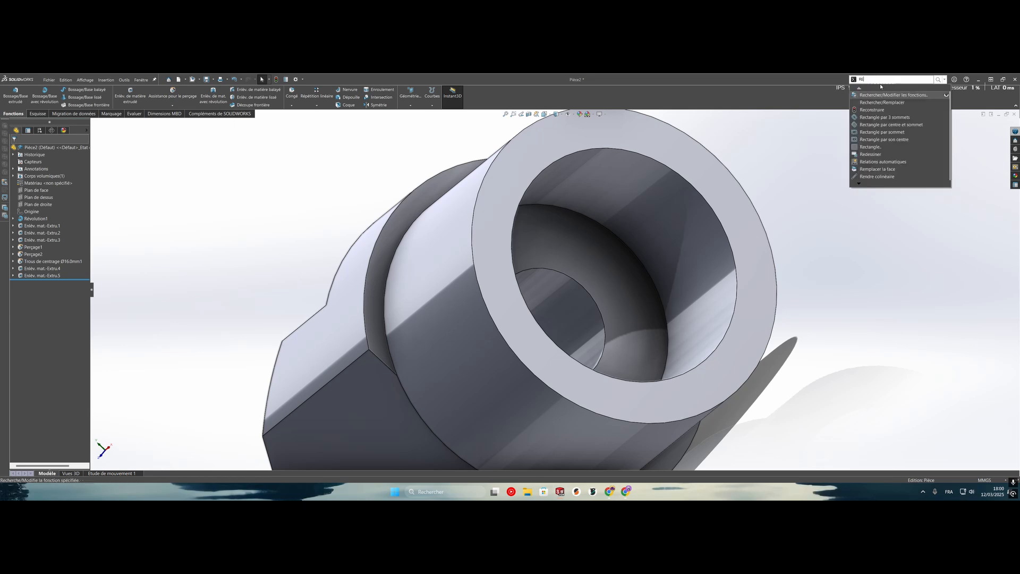
pyautogui.write('pè')
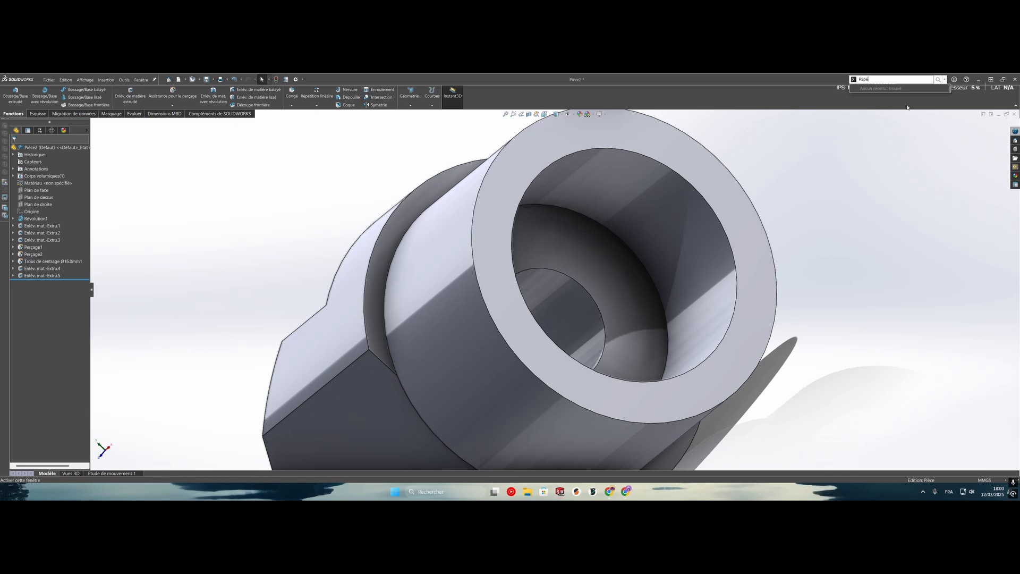
pyautogui.press('BackSpace')
pyautogui.write('ré')
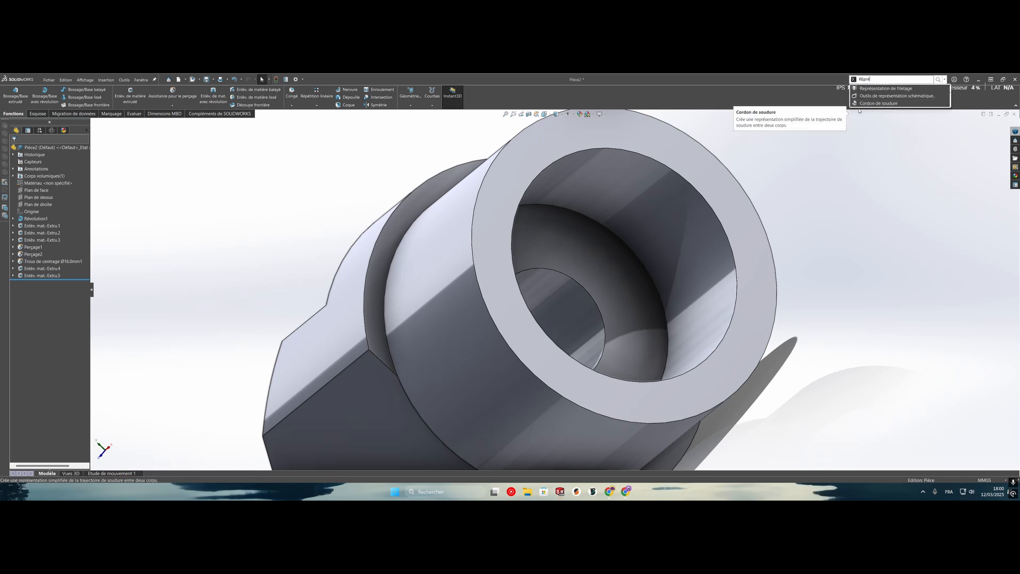
pyautogui.click(882, 88)
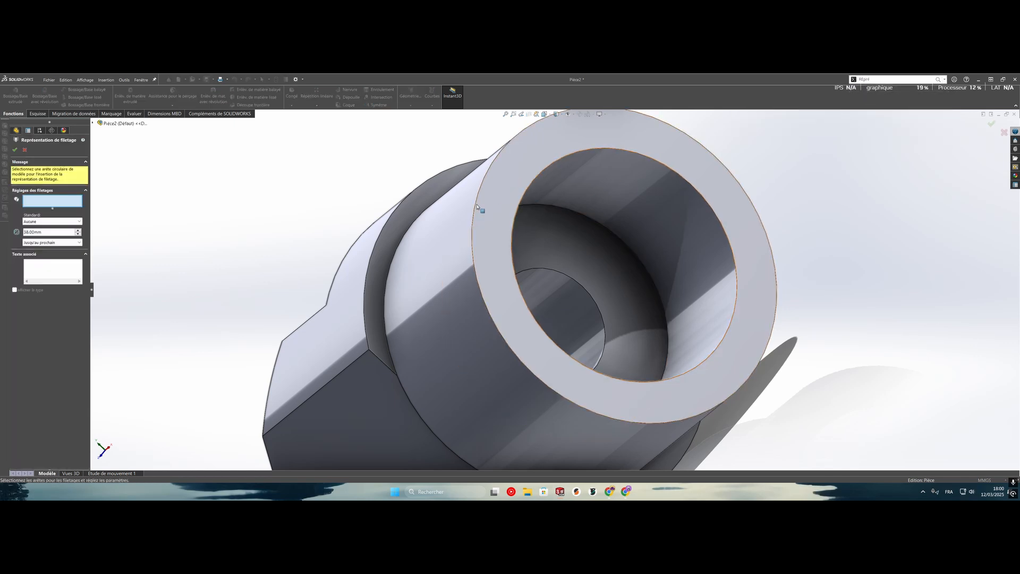
pyautogui.click(596, 152)
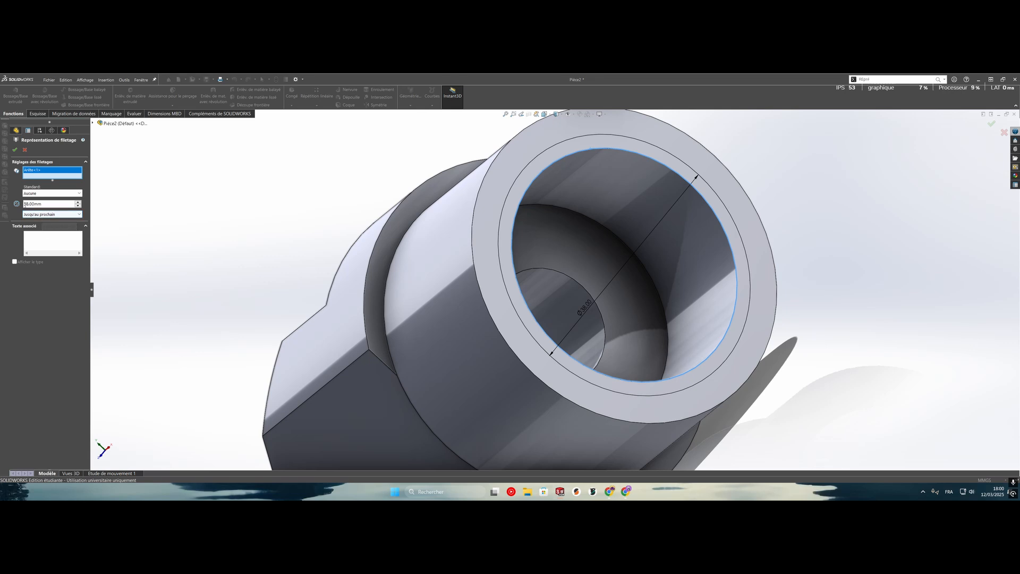
pyautogui.click(16, 152)
# - Examine the thread on the shank bore from several angles and rebuild the part
pyautogui.scroll(4, 318, 236)
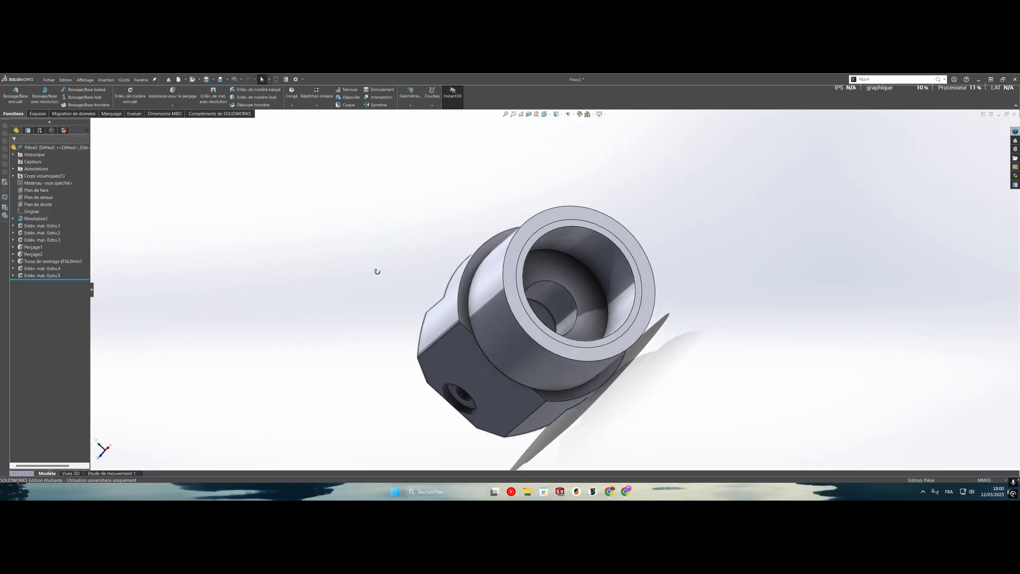
pyautogui.moveTo(378, 271); pyautogui.dragTo(408, 277, button='middle')
pyautogui.click(635, 290)
pyautogui.click(776, 289)
pyautogui.moveTo(778, 291); pyautogui.dragTo(783, 320, button='middle')
pyautogui.keyDown('ctrl'); pyautogui.moveTo(784, 320); pyautogui.dragTo(648, 301, button='middle'); pyautogui.keyUp('ctrl')
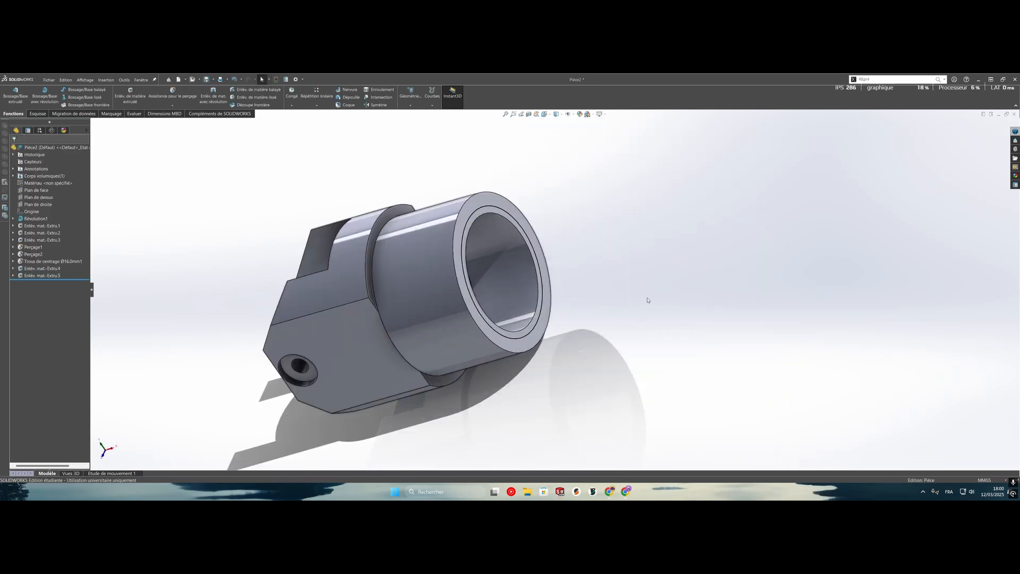
pyautogui.click(276, 79)
pyautogui.moveTo(366, 211); pyautogui.dragTo(388, 237, button='middle')
pyautogui.scroll(-2, 458, 204)
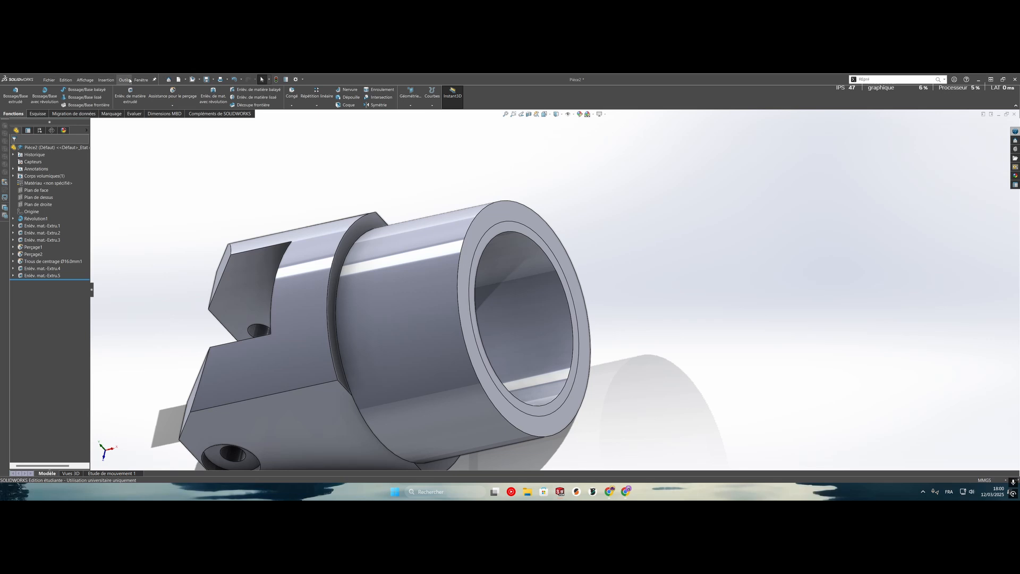
# - Enable shaded cosmetic threads (Représentations de filetage ombrées) in the part's annotation properties
pyautogui.rightClick(30, 169)
pyautogui.click(42, 175)
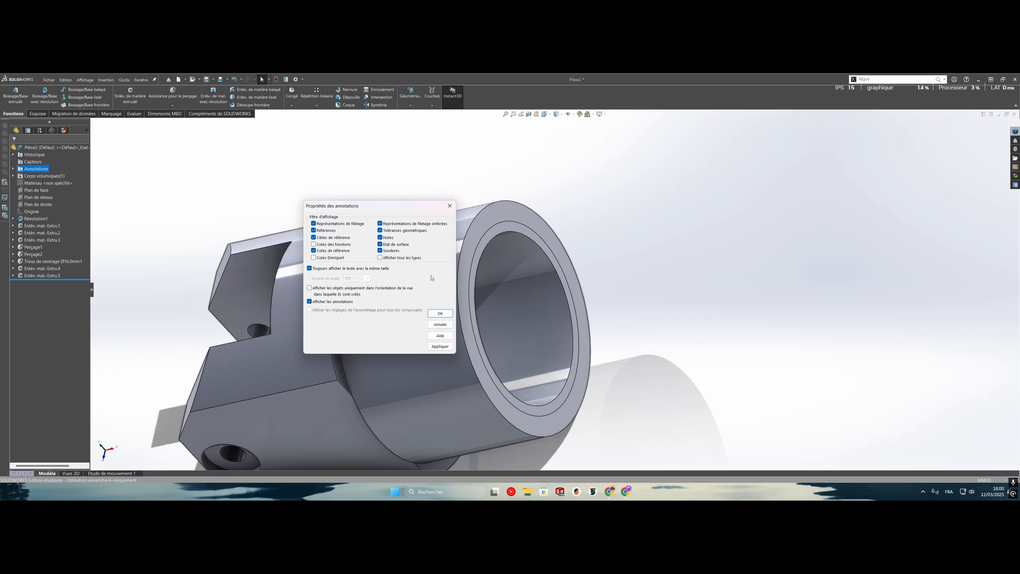
pyautogui.click(440, 313)
pyautogui.scroll(5, 670, 349)
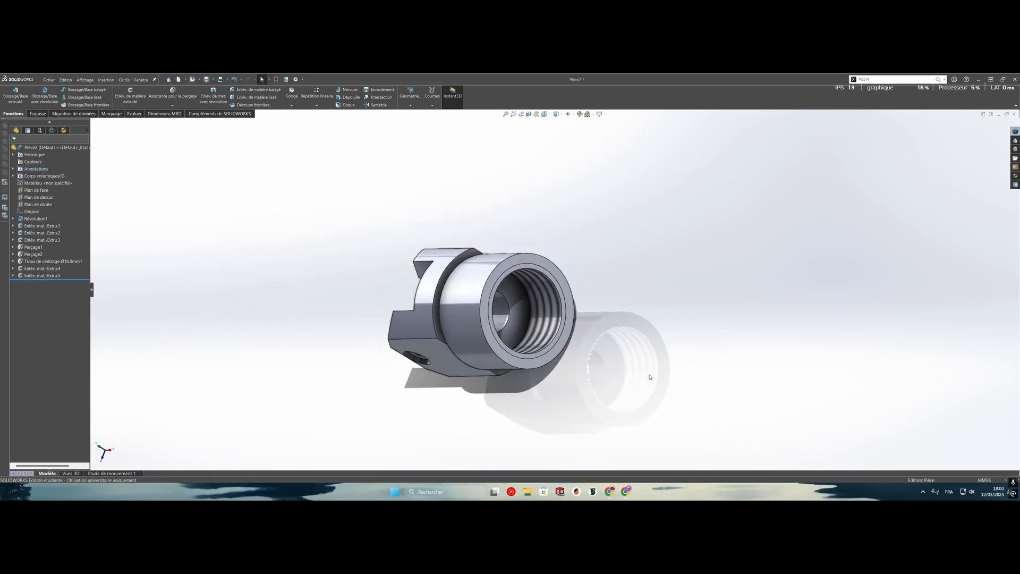
pyautogui.moveTo(653, 364); pyautogui.dragTo(498, 297, button='middle')
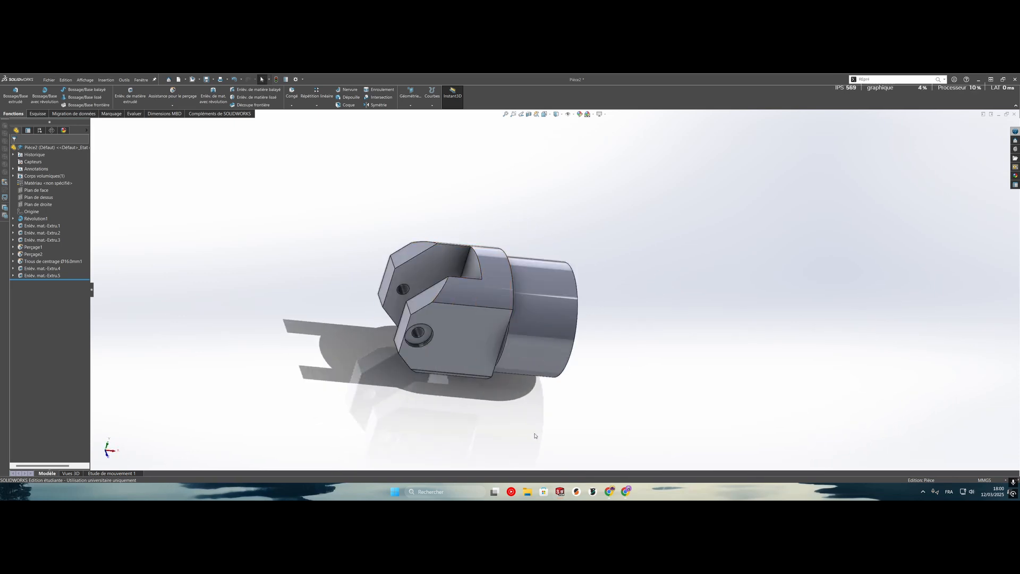